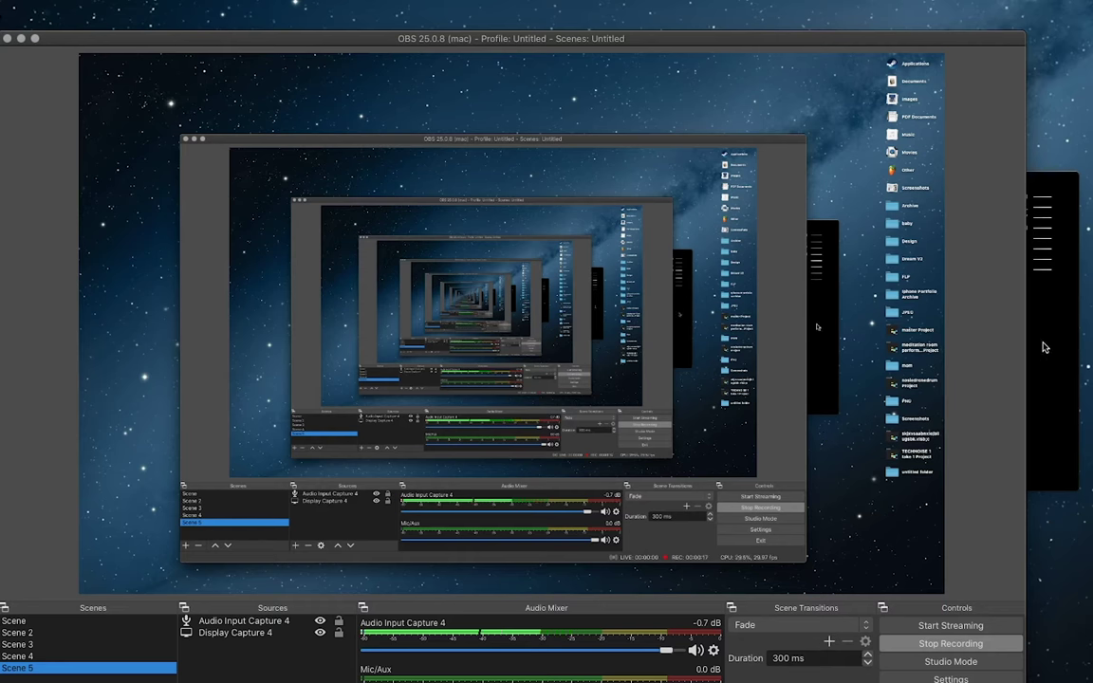
Minimize the OBS window and move the cursor to an empty cell of the Orca grid.
left_click(21, 39)
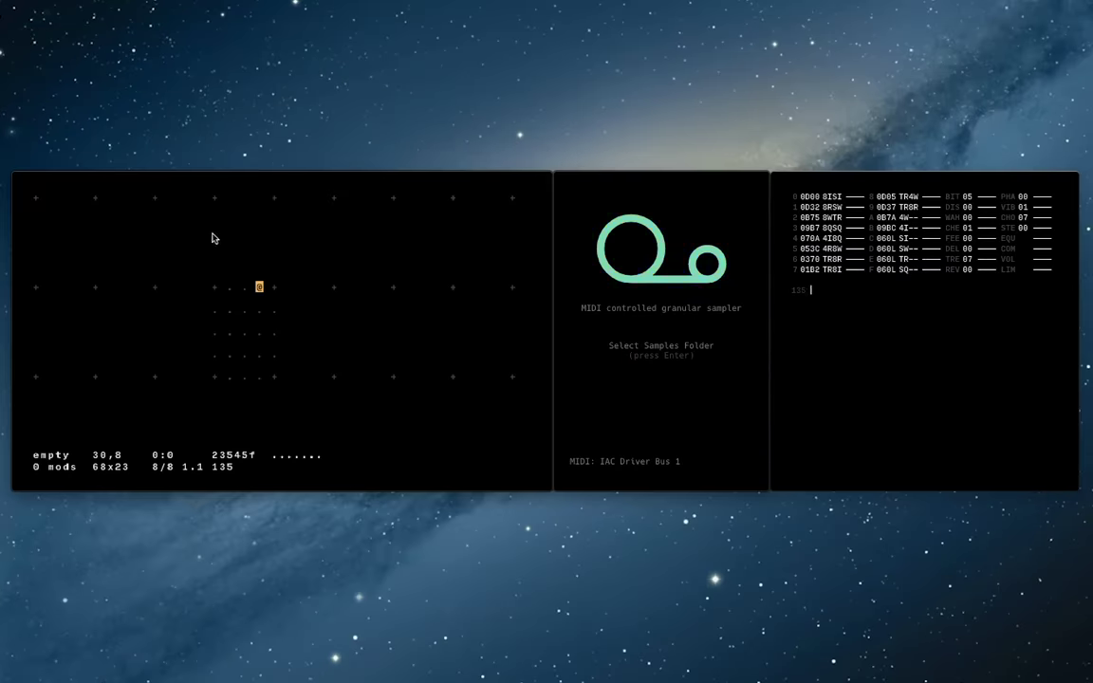
left_click(144, 306)
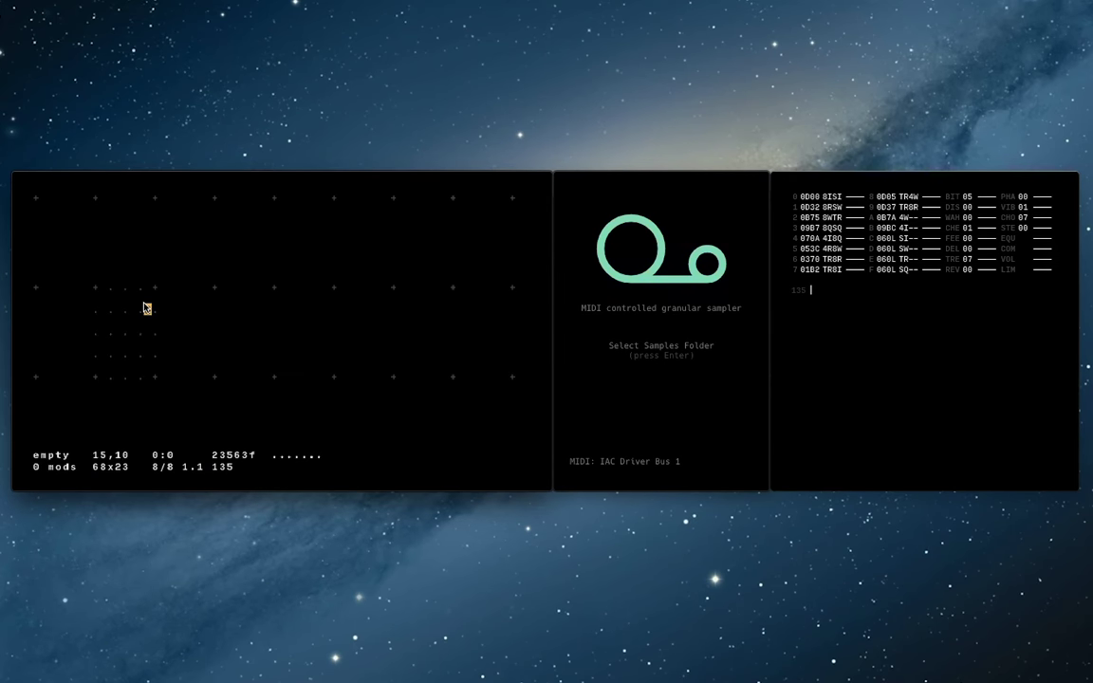
left_click(156, 288)
left_click(185, 288)
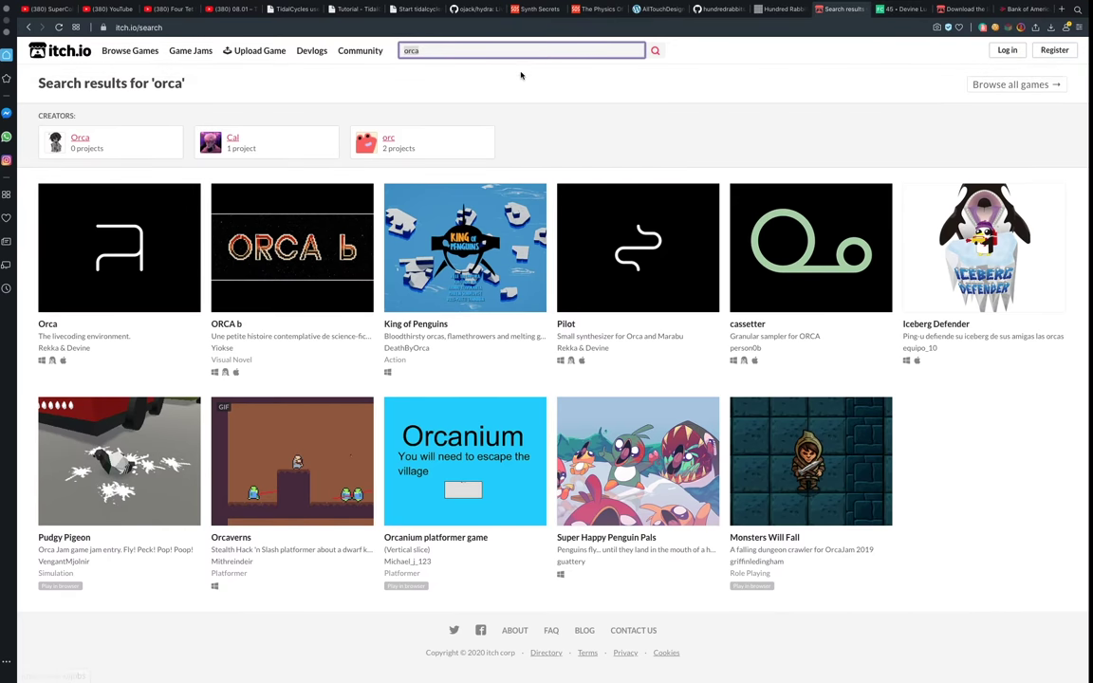
Look over the itch.io search results for orca, and return to the Orca grid.
left_click(451, 51)
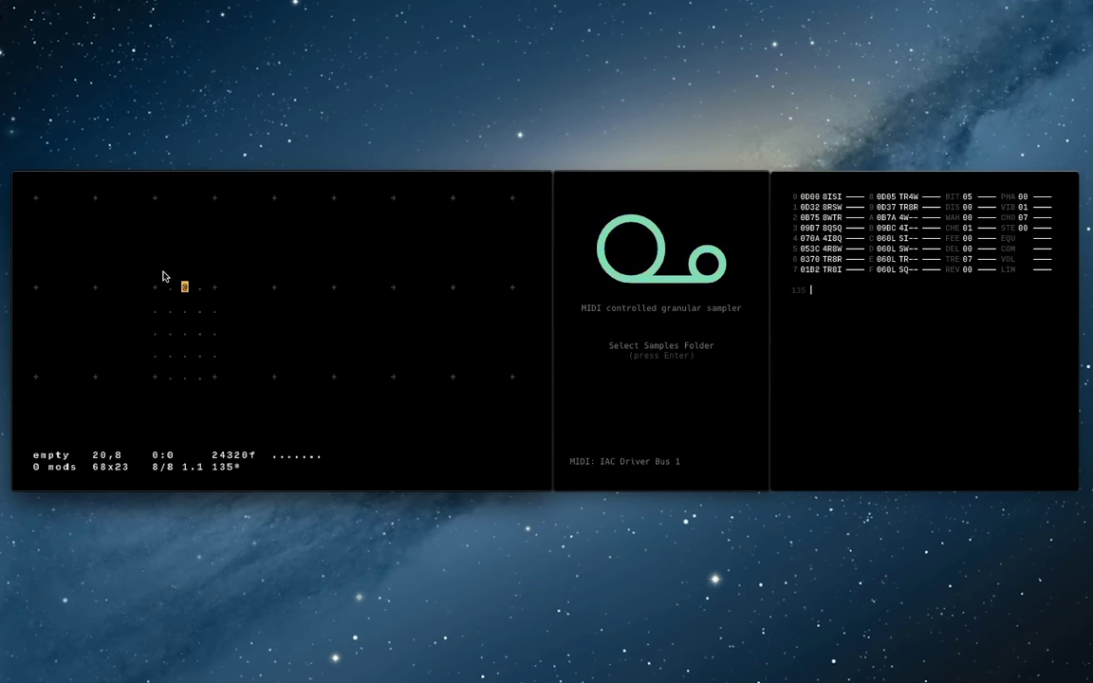
left_click(156, 288)
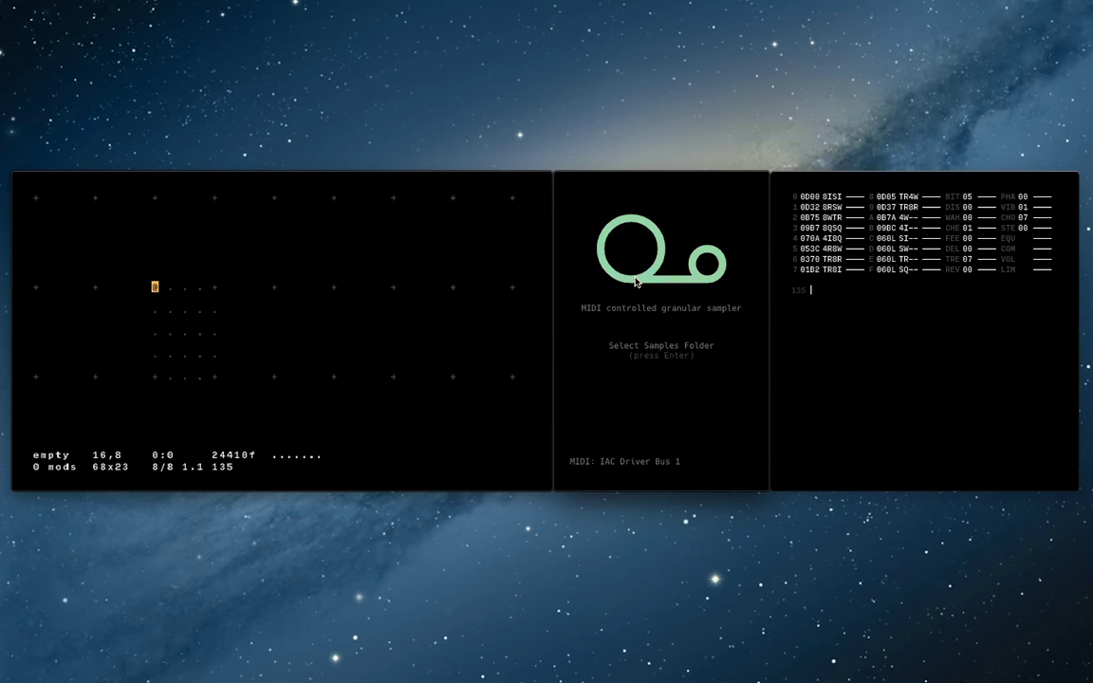
Load the folder "a sad sample pack" into the granular sampler and choose the sample "a kick 2".
key("Return")
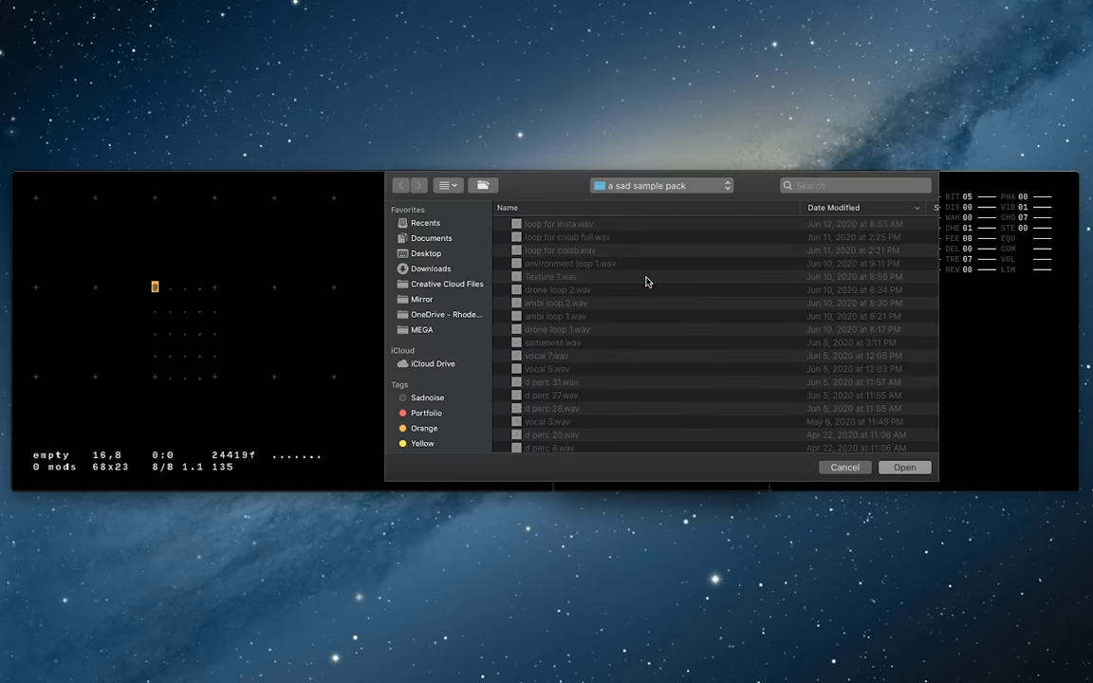
left_click(904, 466)
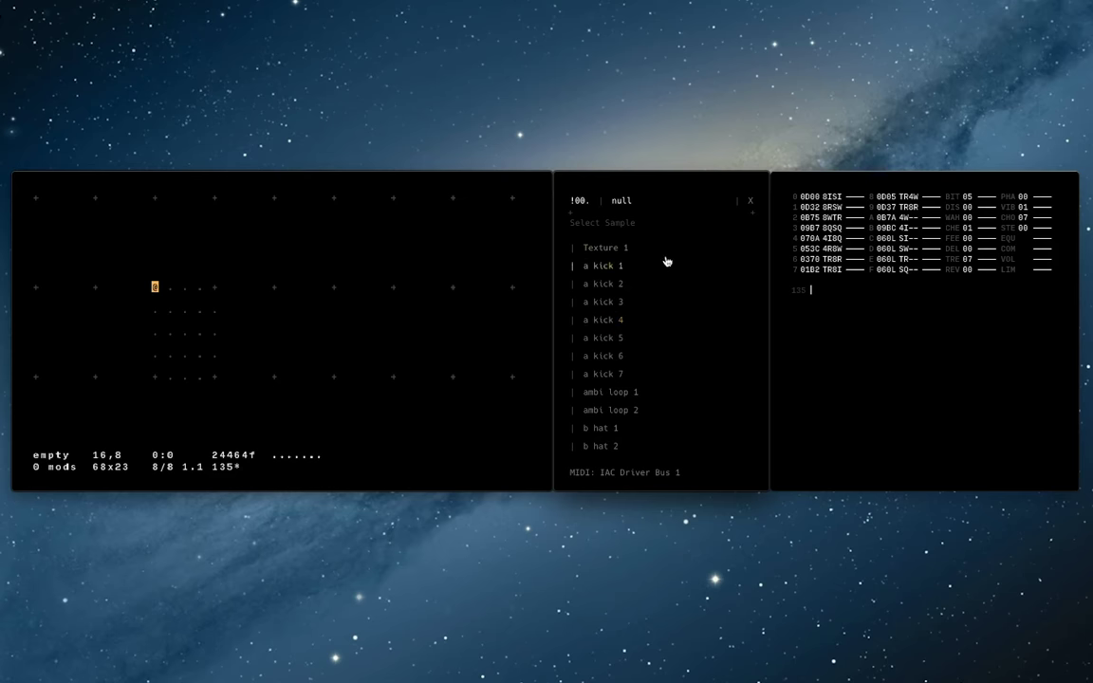
left_click(622, 286)
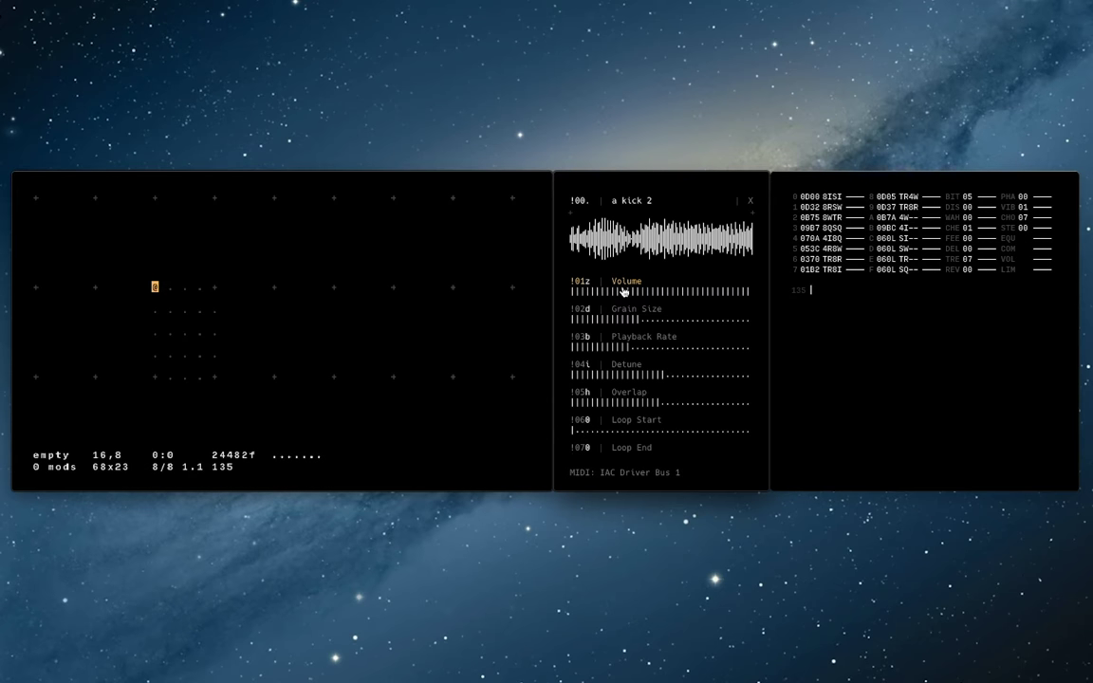
key("Down")
key("Down")
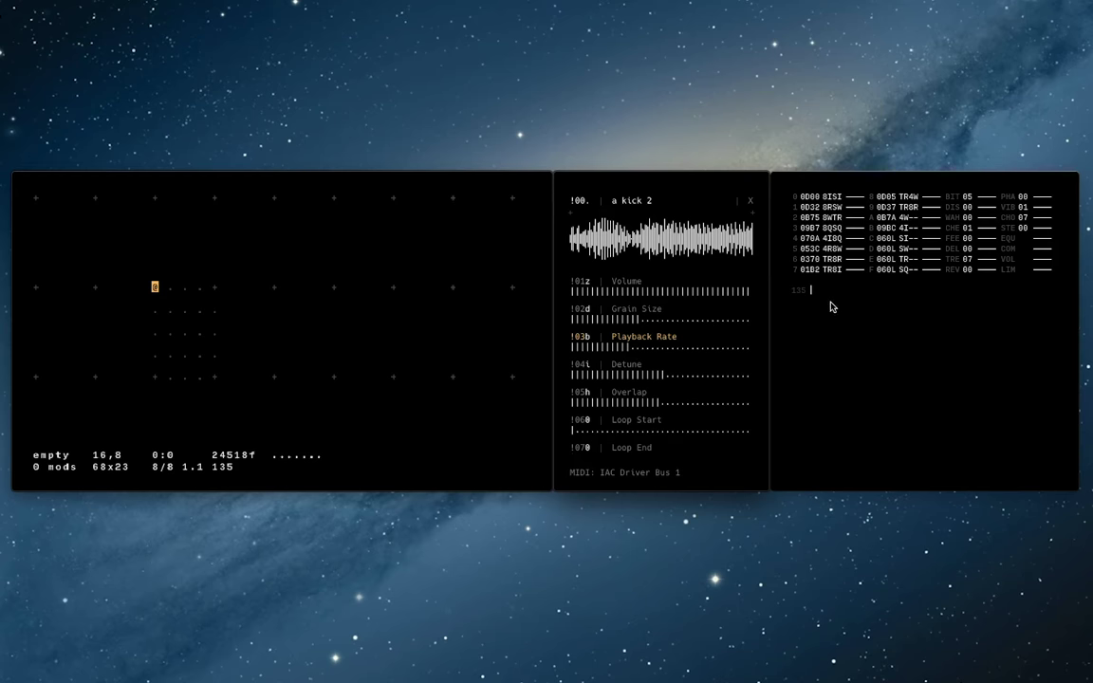
Write the MIDI control change operator !00o in the grid, with channel 0, knob 0 and value o.
left_click(243, 309)
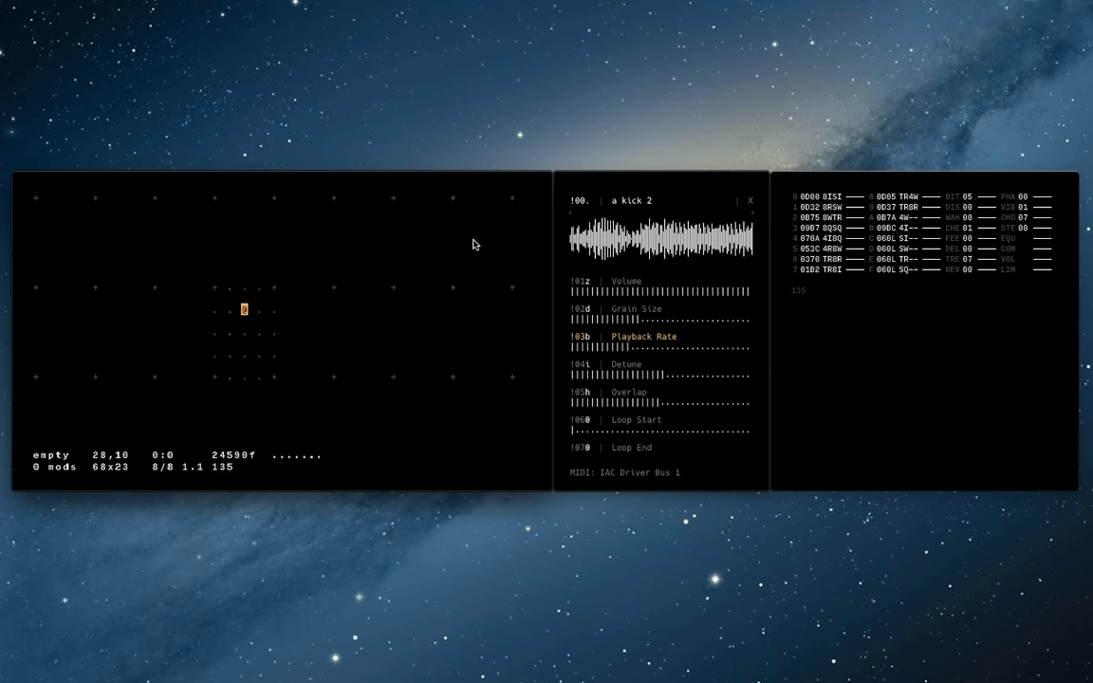
left_click(258, 252)
left_click(244, 276)
type("C")
key("Right")
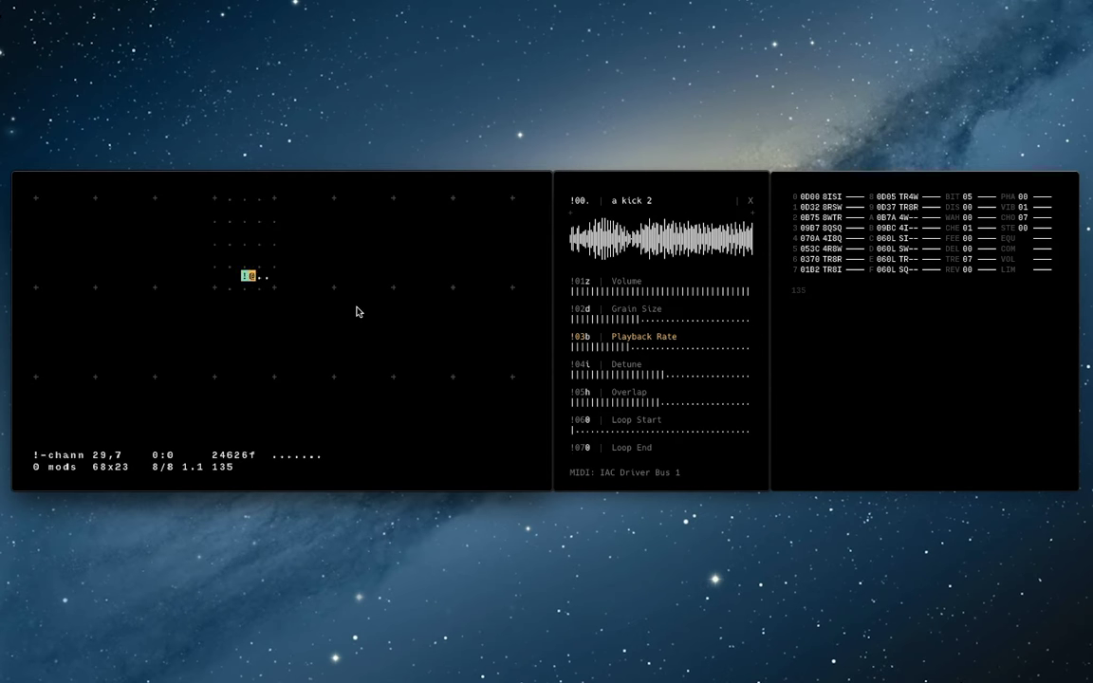
type("e")
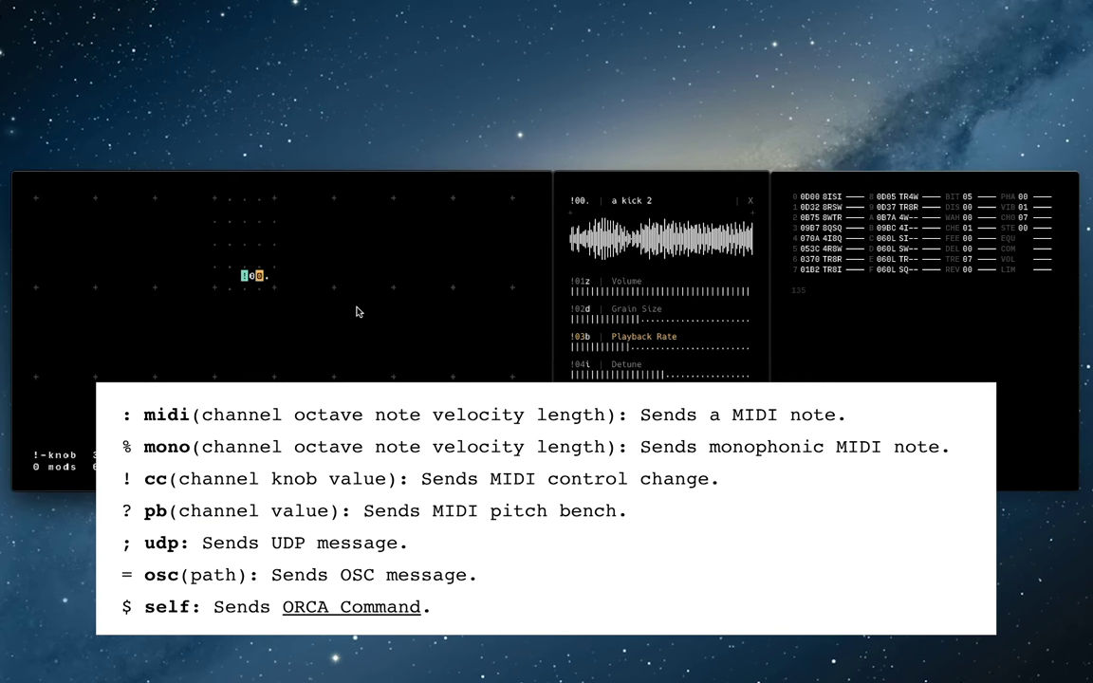
key("Left")
scroll(606, 299, "down", 5)
scroll(607, 298, "up", 5)
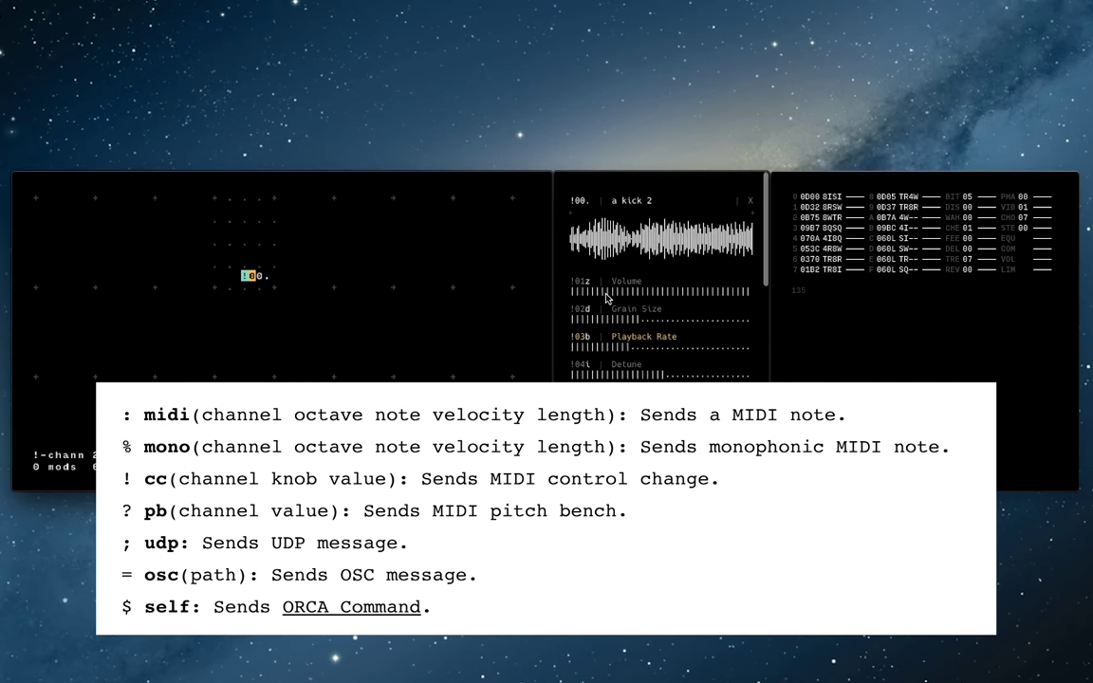
left_click(266, 276)
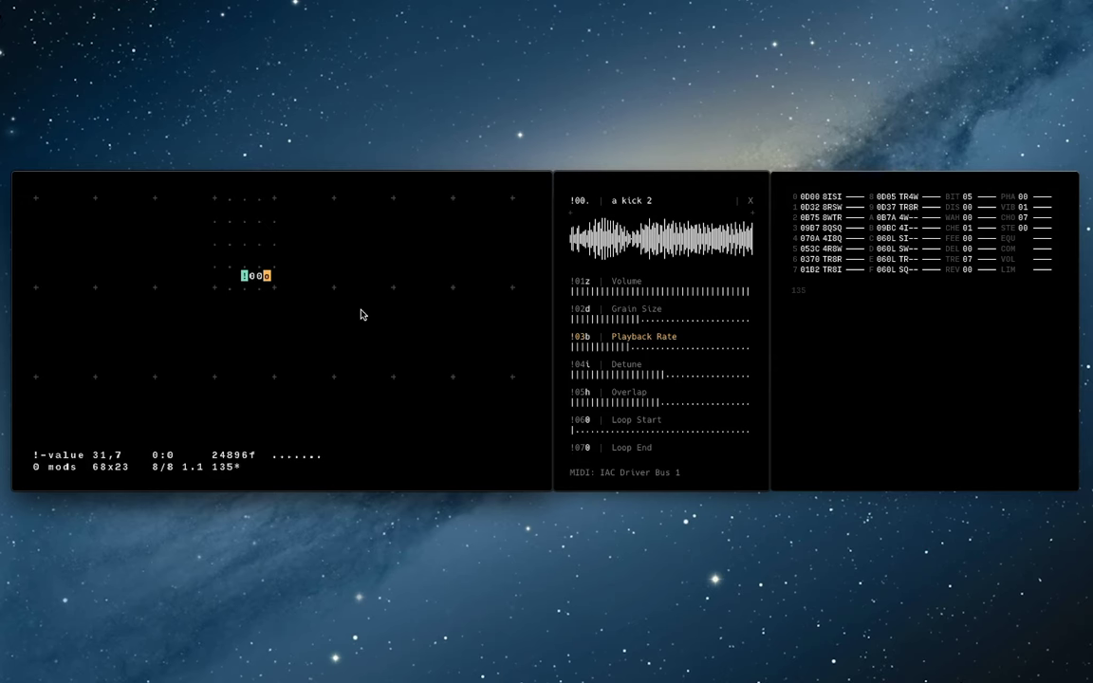
Place a Delay operator diagonally above the control change operator and set the sampler's volume to u.
left_click(236, 264)
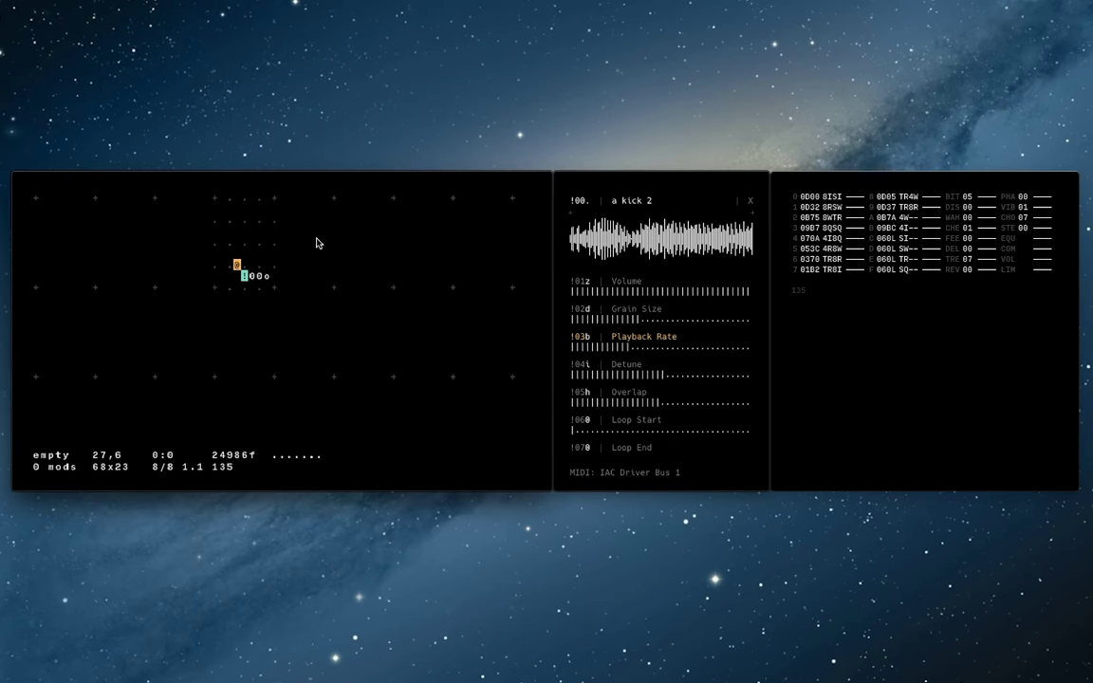
type("D")
left_click(714, 295)
mouse_move(716, 295)
left_mouse_down()
mouse_move(702, 295)
mouse_move(722, 295)
left_mouse_up()
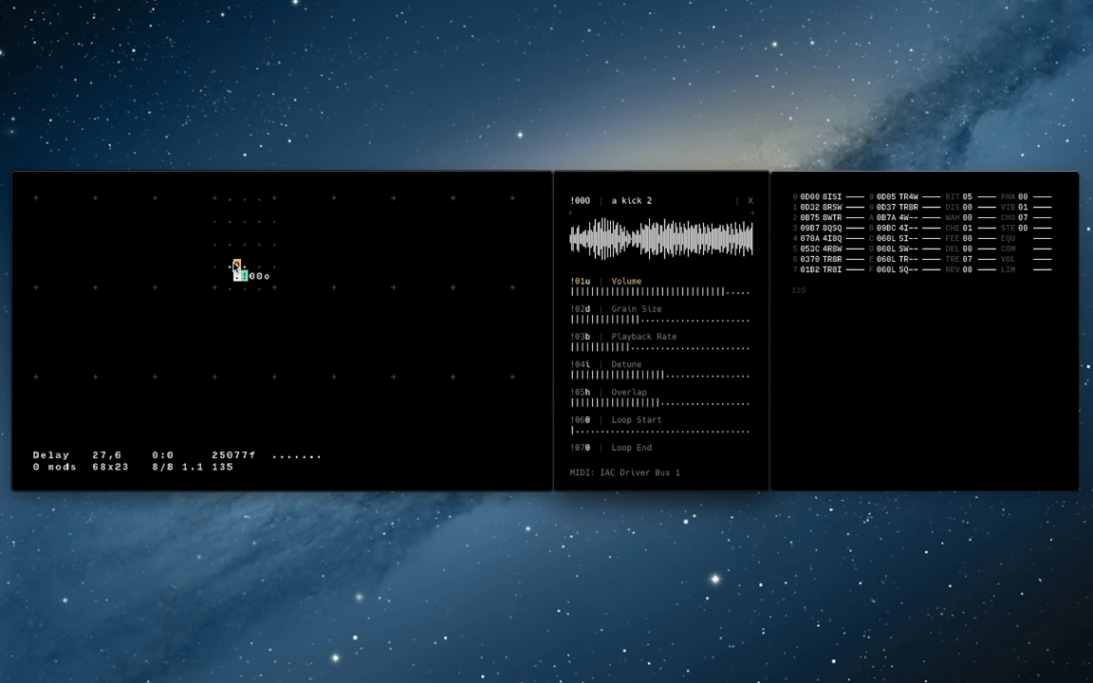
Try a value of 2 on the Delay operator, first as its rate and then as its mod.
type("2")
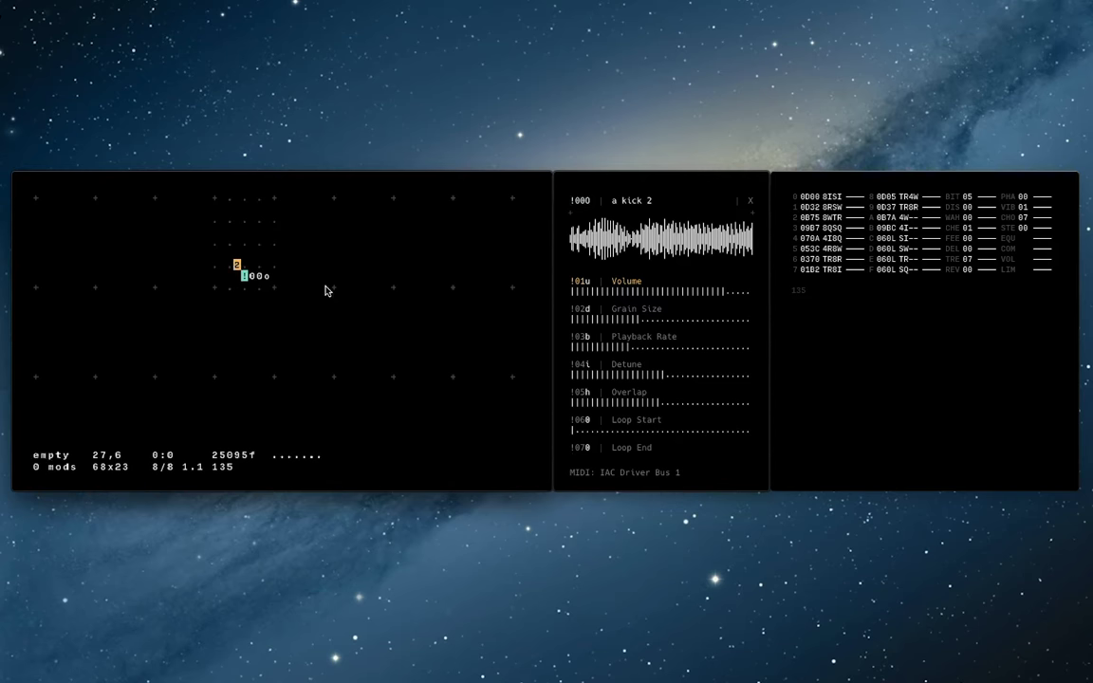
type("D")
key("Left")
type("2")
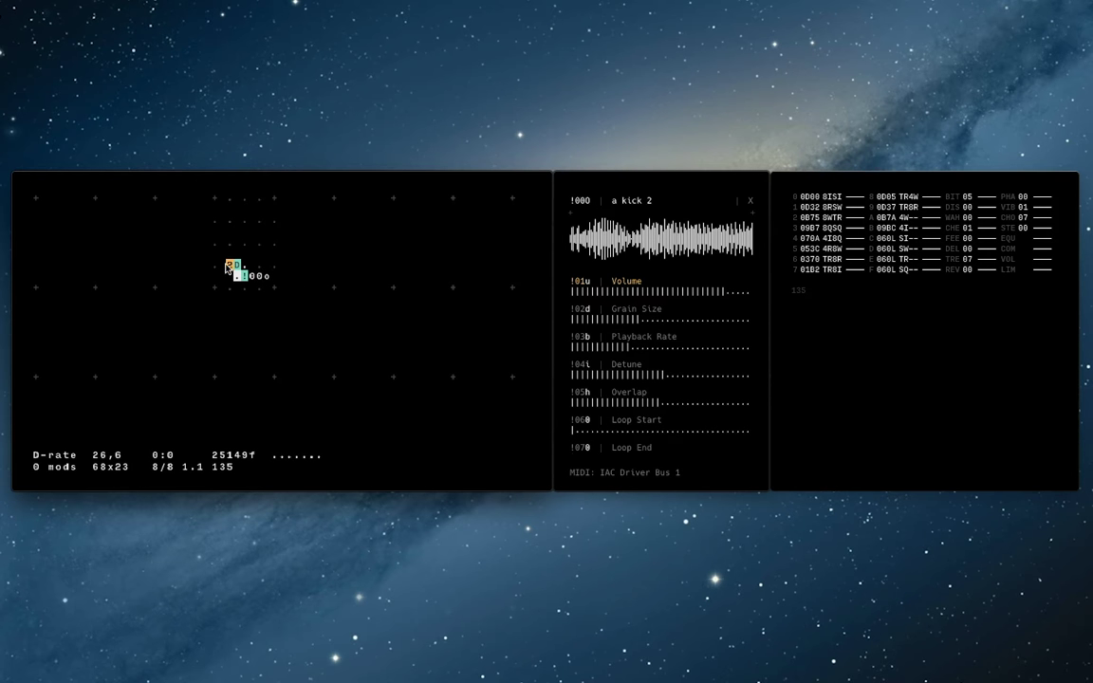
key("BackSpace")
key("Right")
key("Right")
type("2")
key("Right")
key("Right")
key("Right")
key("Right")
key("Right")
key("Right")
key("Right")
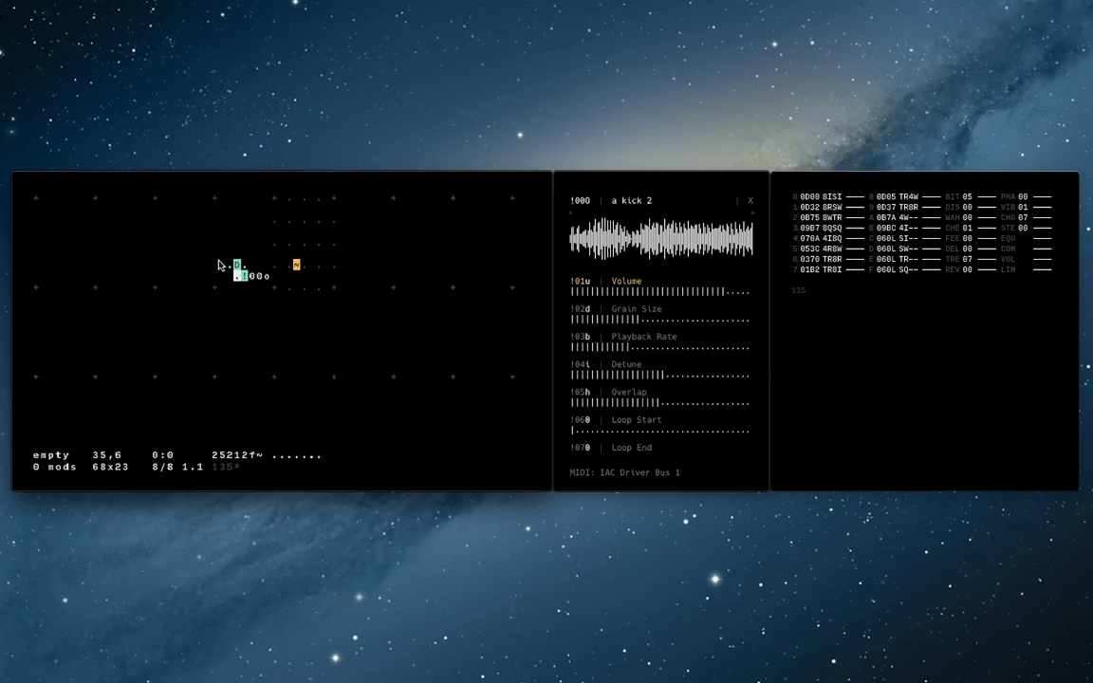
Erase the Delay operator and begin the UDP message ;0 two rows below the control change operator.
left_click(243, 299)
left_click(249, 299)
left_click(244, 298)
left_click(251, 299)
left_click(236, 267)
left_click(326, 267)
key("space")
left_click(253, 298)
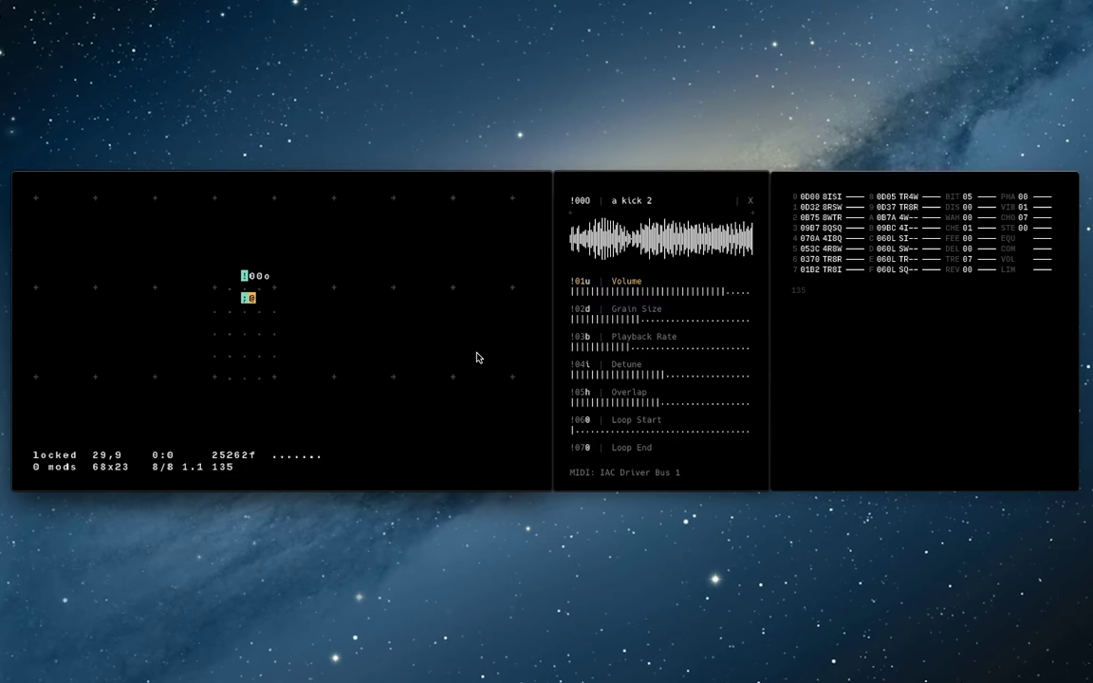
Add octave 2 to the UDP message and erase the !00o operator above it.
left_click(259, 308)
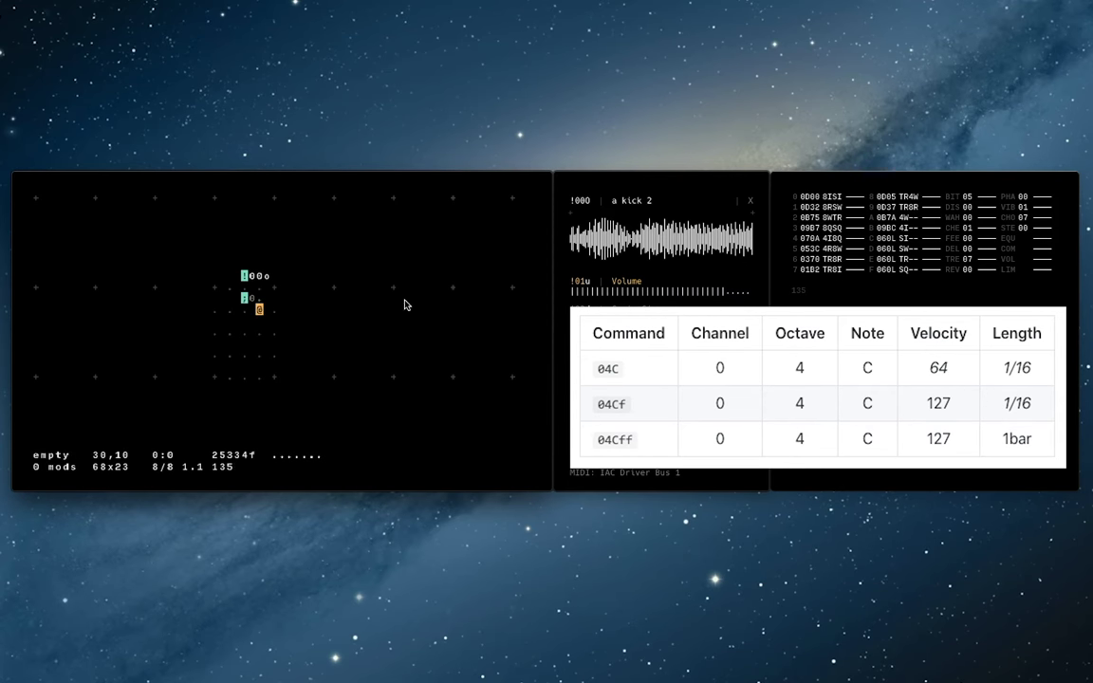
left_click(259, 297)
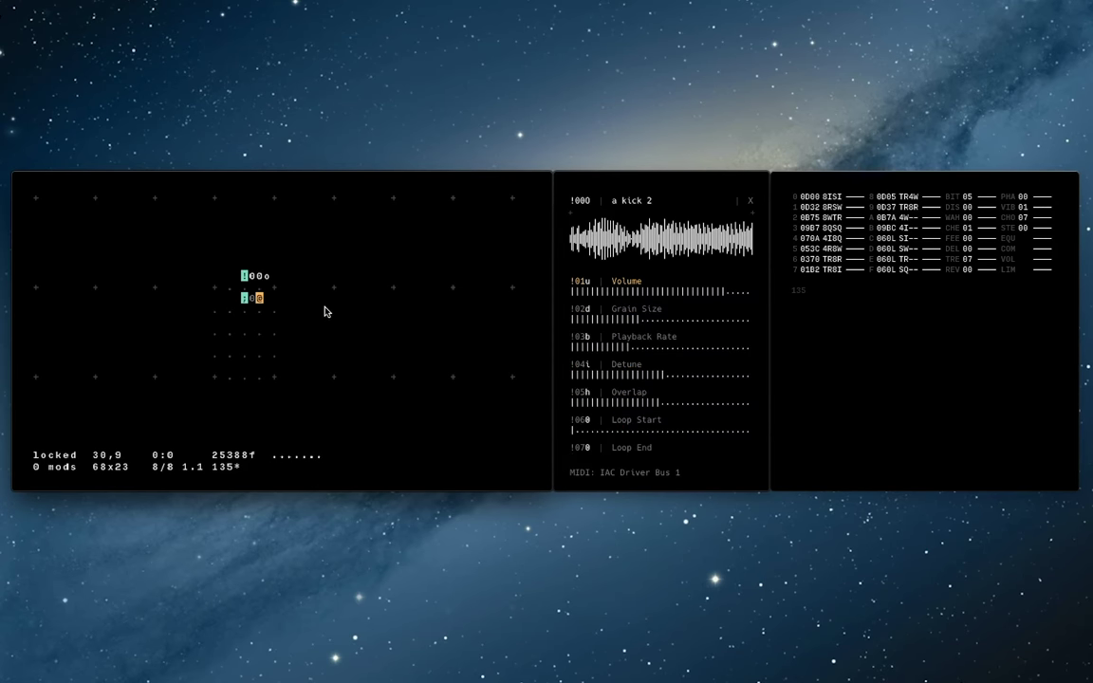
type("2")
left_click(266, 298)
left_click_drag(237, 266, 291, 283)
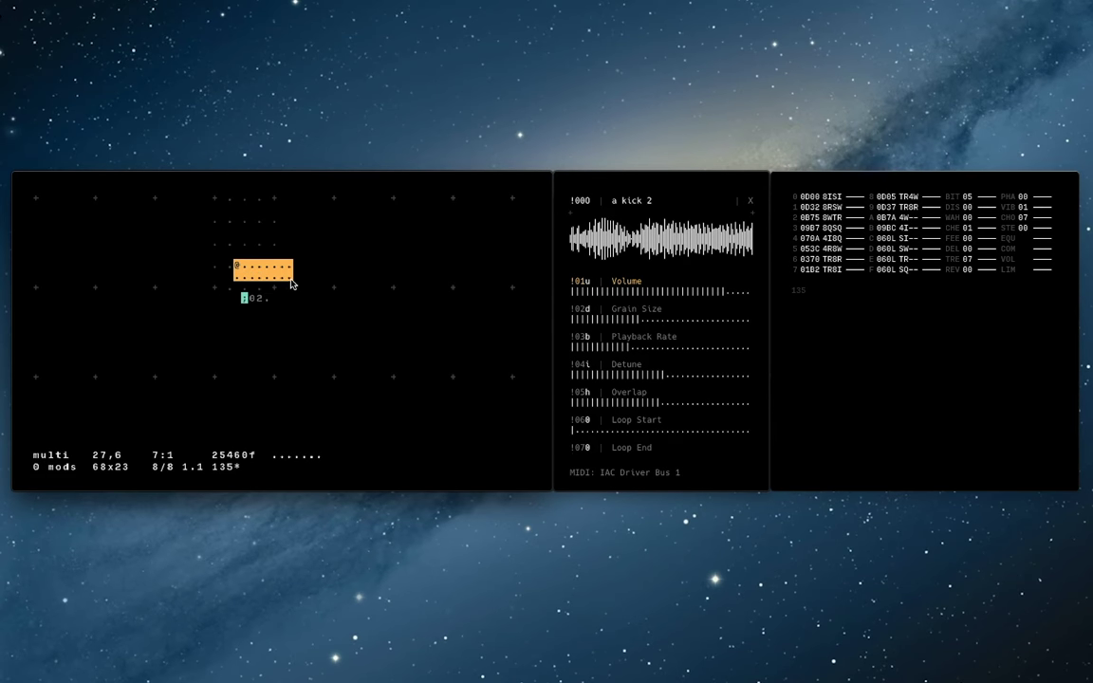
left_click(290, 276)
Complete the UDP message as ;02C and place a Delay operator D diagonally above it.
left_click(268, 298)
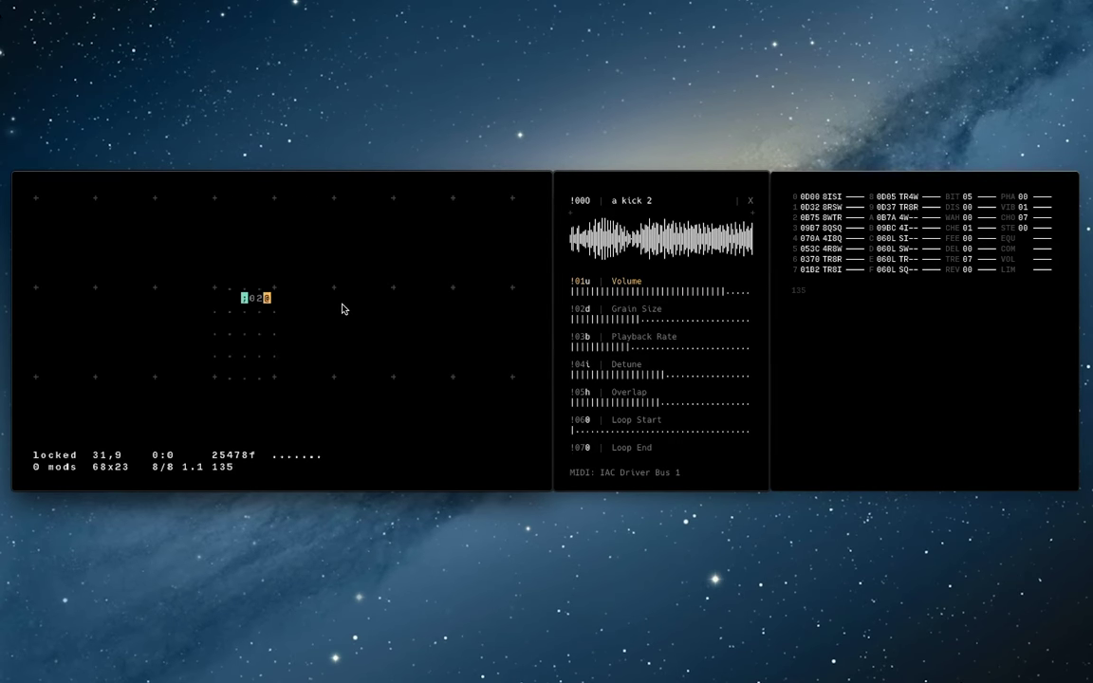
left_click(236, 277)
left_click(237, 288)
type("D.")
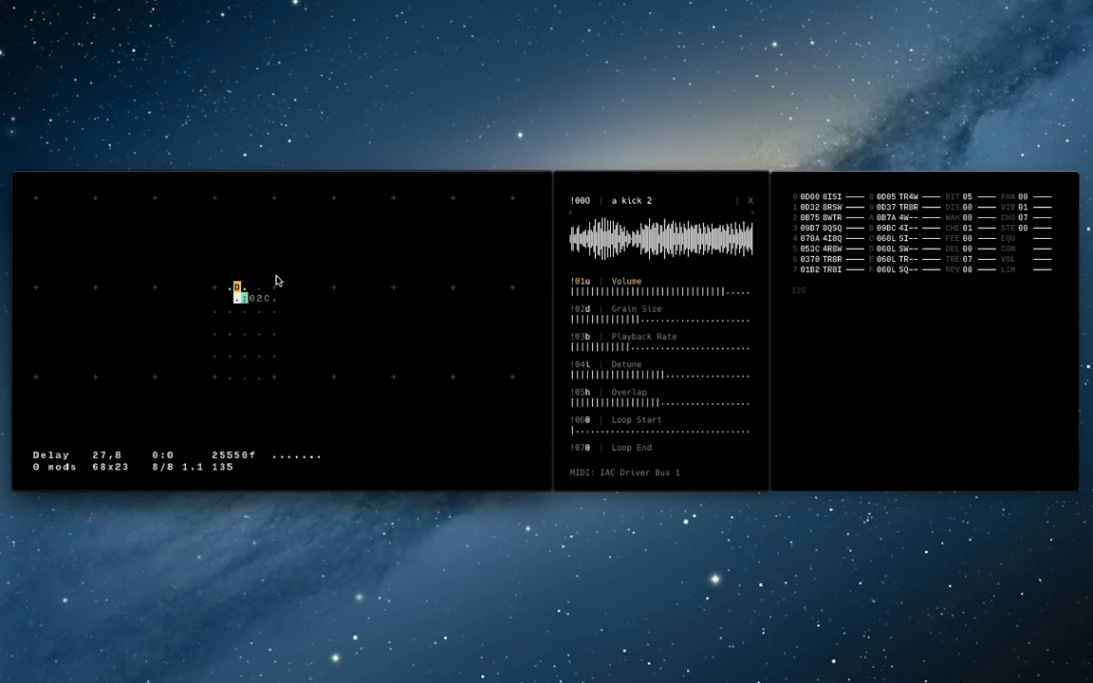
Change the UDP message's note to F and set the Delay operator's mod to 2.
key("Right")
key("Right")
key("Right")
key("Right")
key("Down")
left_click(236, 285)
left_click(243, 289)
type("2")
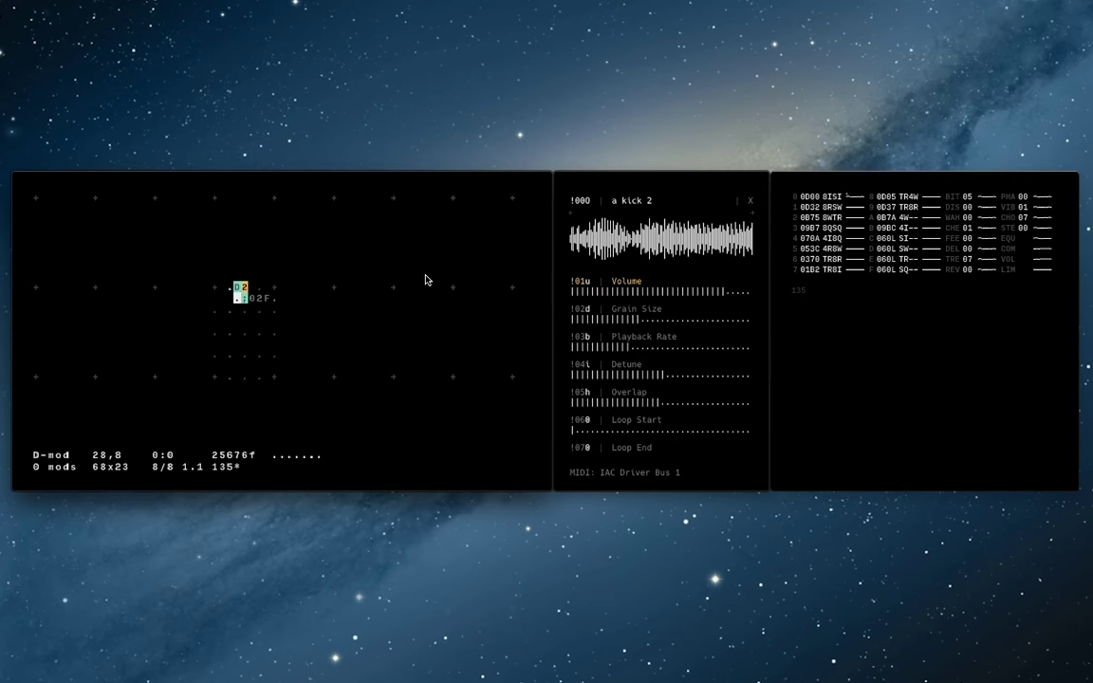
Try octaves 3 and 1 in the UDP message and go back to octave 2.
left_click(250, 298)
key("Right")
type("3")
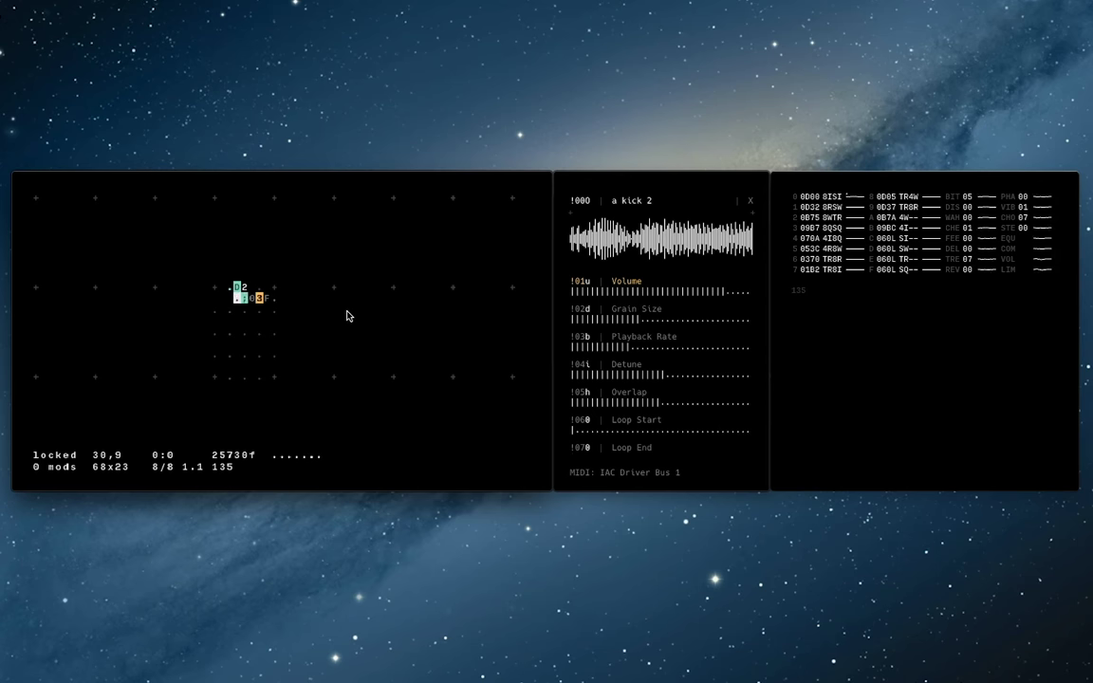
type("1")
type("2")
left_click(303, 298)
left_click(274, 298)
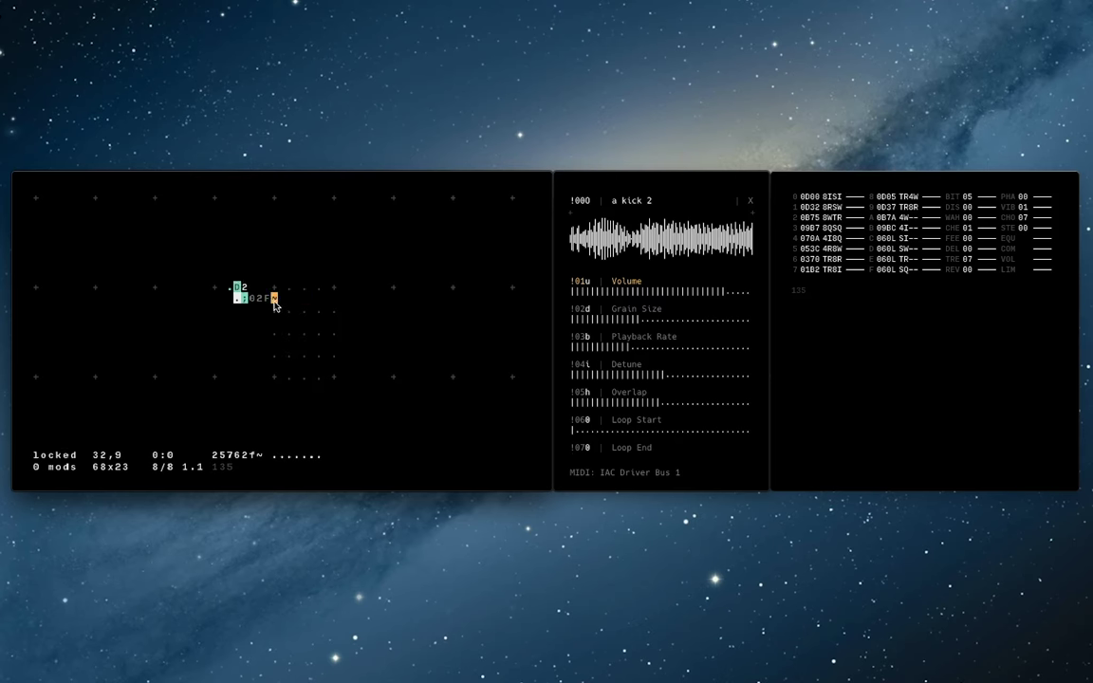
Select the whole block holding D2 and ;02F and clear it from the grid.
left_click_drag(274, 302, 210, 282)
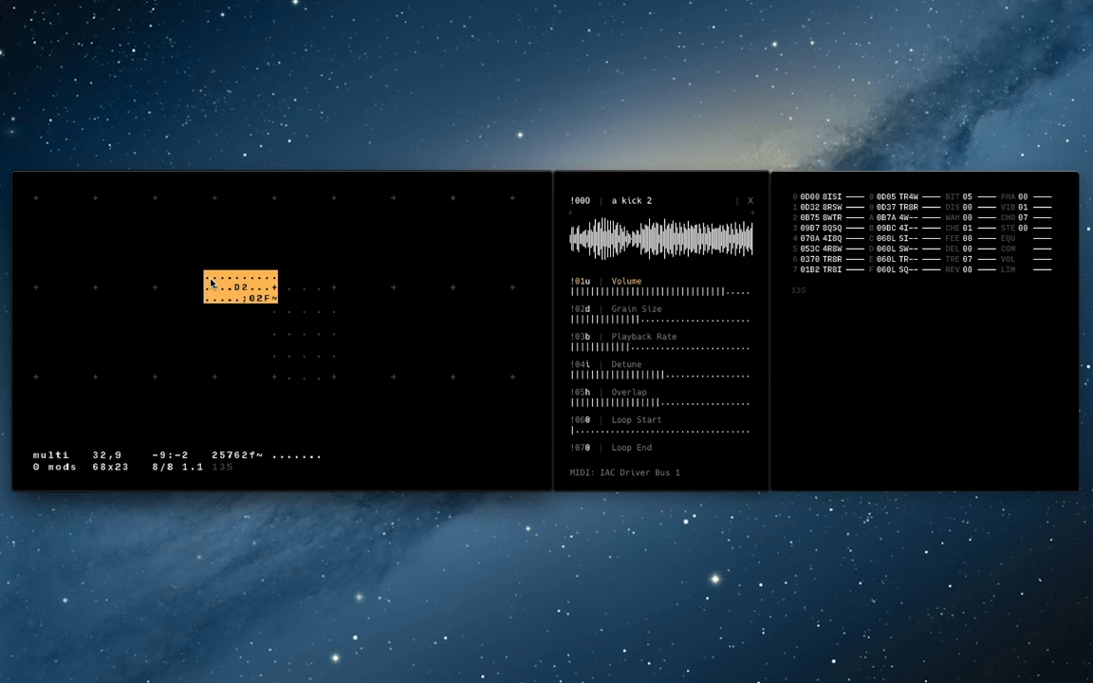
key("ctrl+x")
left_click(296, 298)
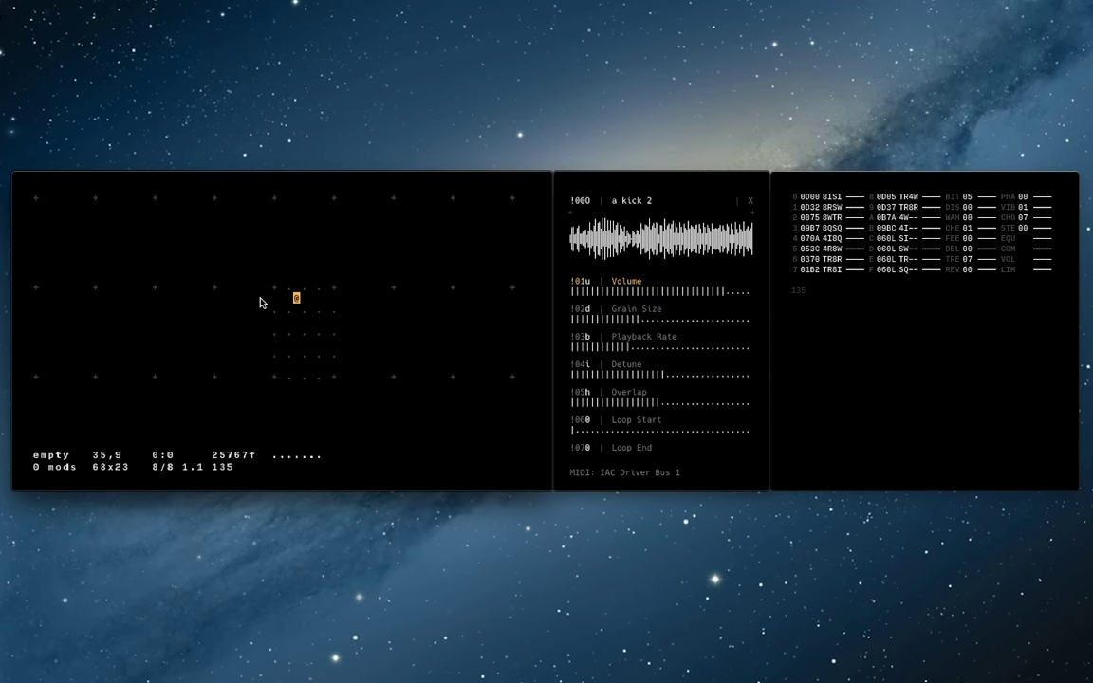
Write a Track operator T with length 4 and the note sequence CAFE after it.
left_click(236, 320)
left_click(251, 309)
type("T")
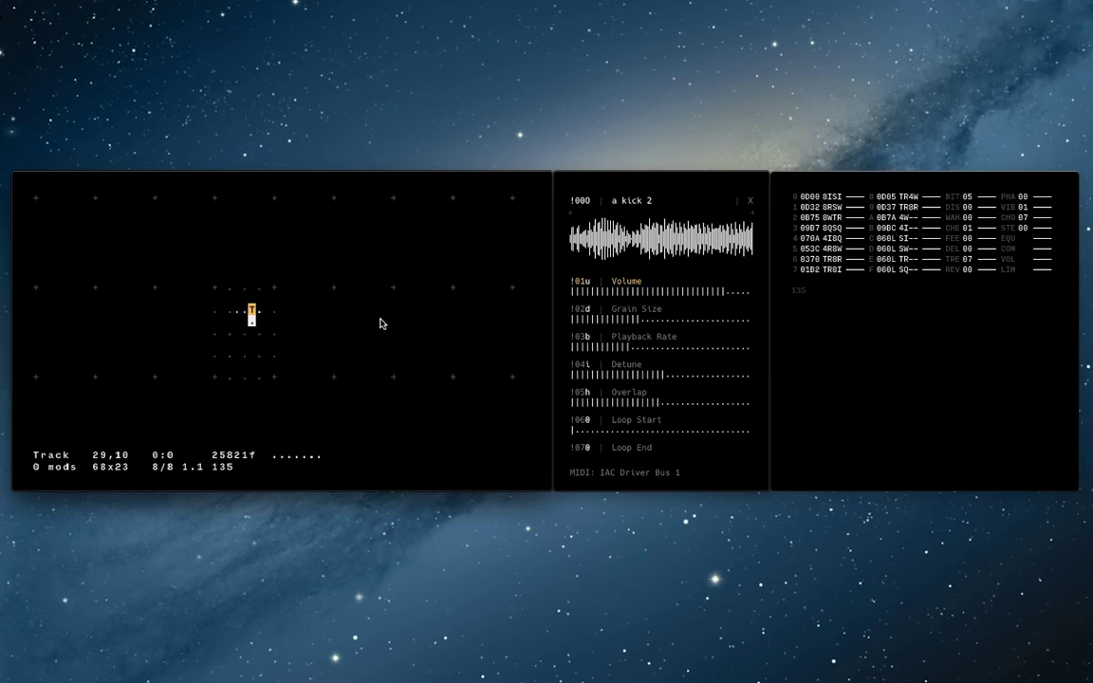
key("Left")
left_click(258, 311)
type("C")
key("Right")
key("Right")
type("F")
key("Right")
type("E")
key("Right")
Place a Clock operator C directly above the Track operator's key input so that it steps through the sequence.
key("Left")
key("Left")
key("Left")
key("Up")
key("Up")
key("Left")
key("Left")
key("Left")
key("Down")
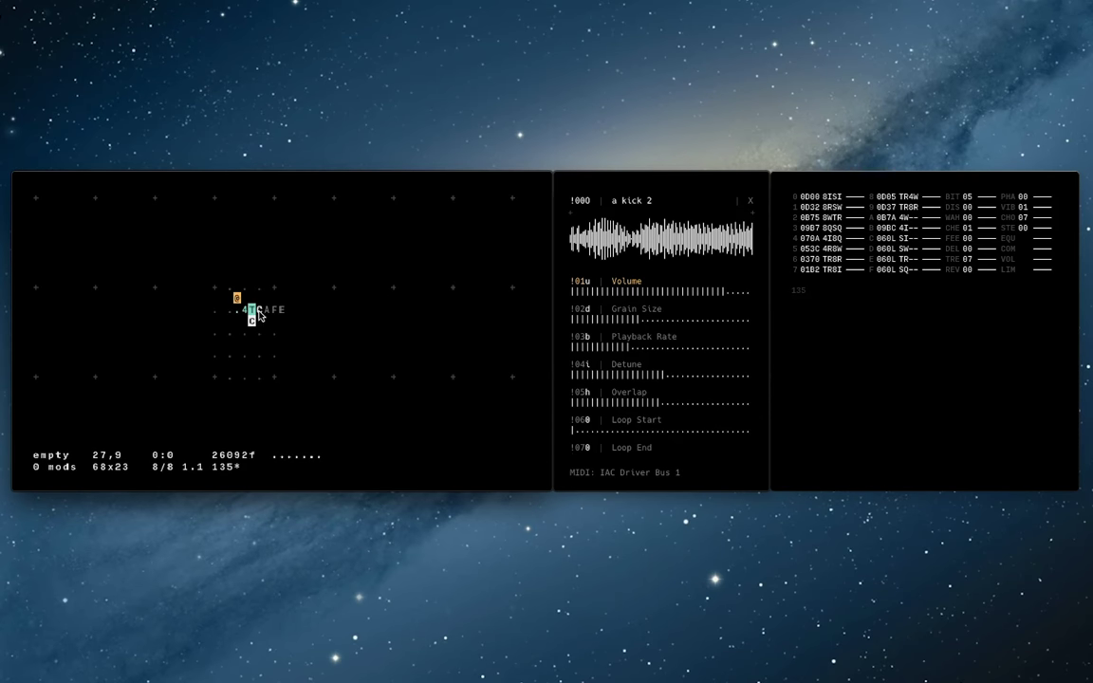
type("C")
key("Right")
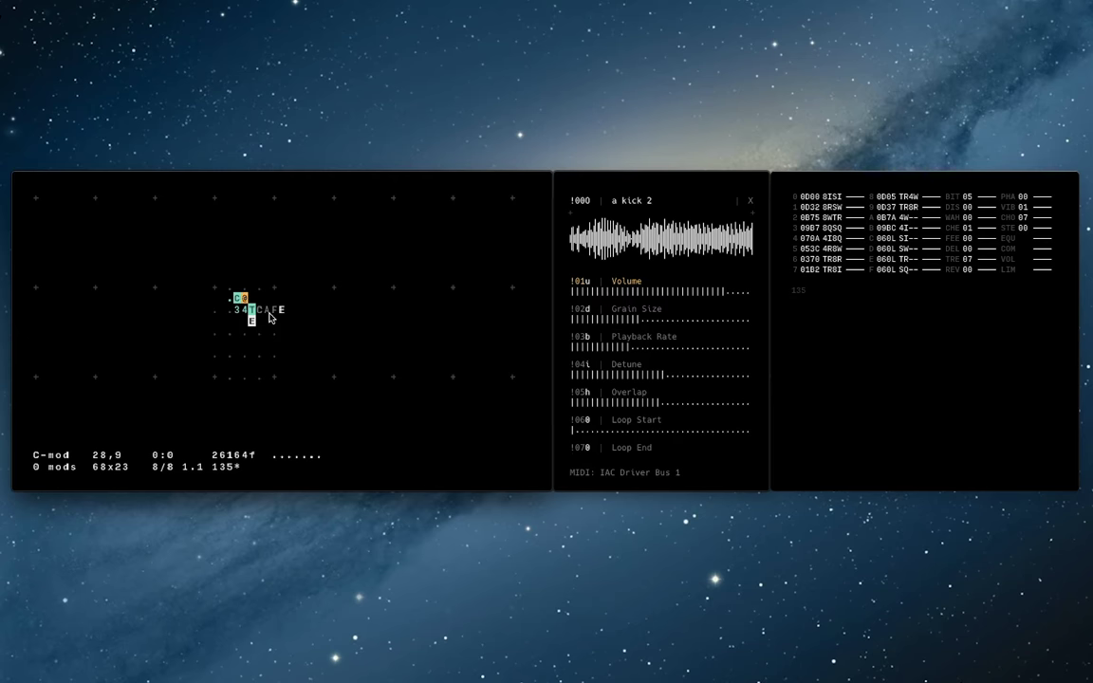
Set the Clock operator's rate to 4 and its mod to 4.
key("Left")
key("Left")
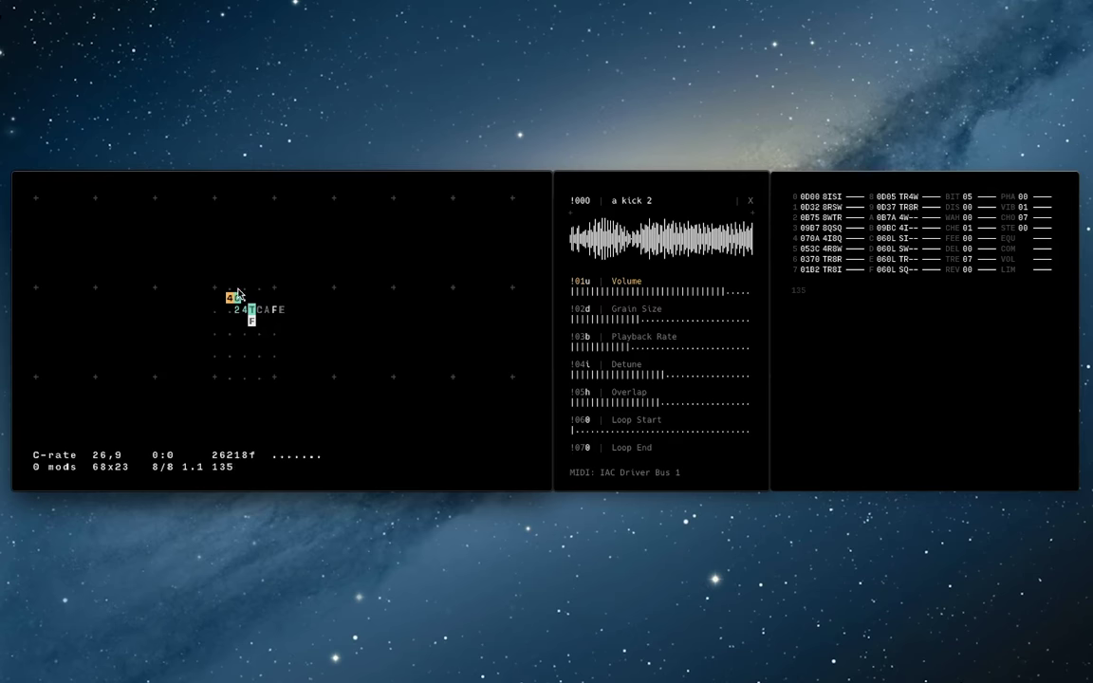
type("4")
left_click(246, 299)
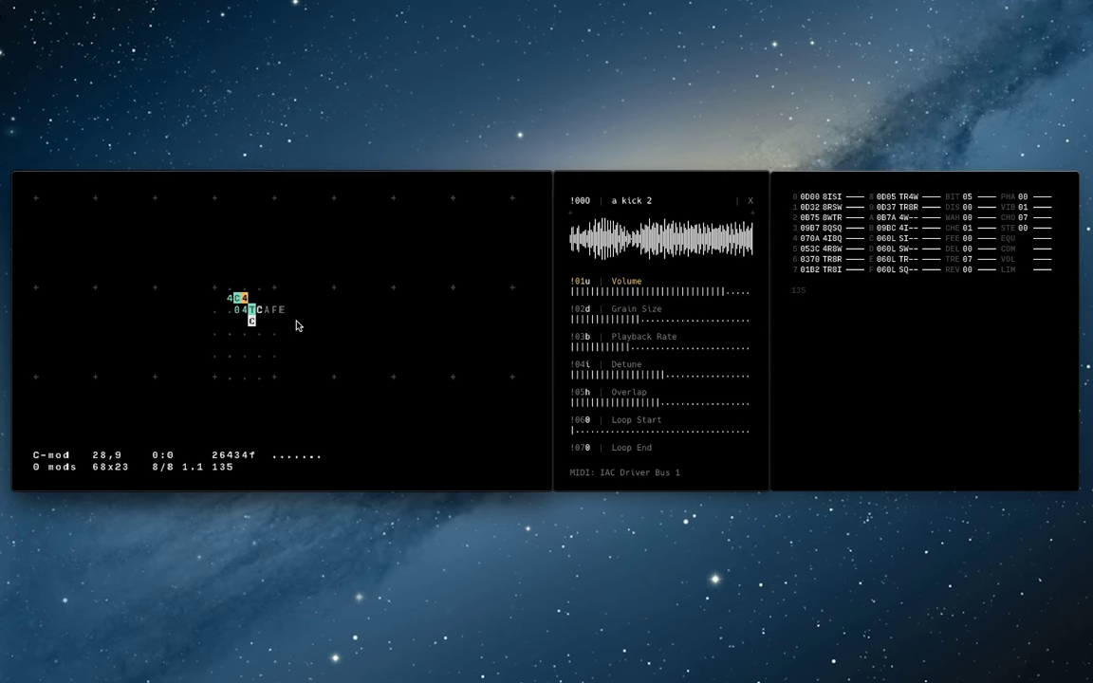
Write ;02 directly in front of the Track operator's output to send its notes over UDP on channel 0, octave 2.
left_click(238, 323)
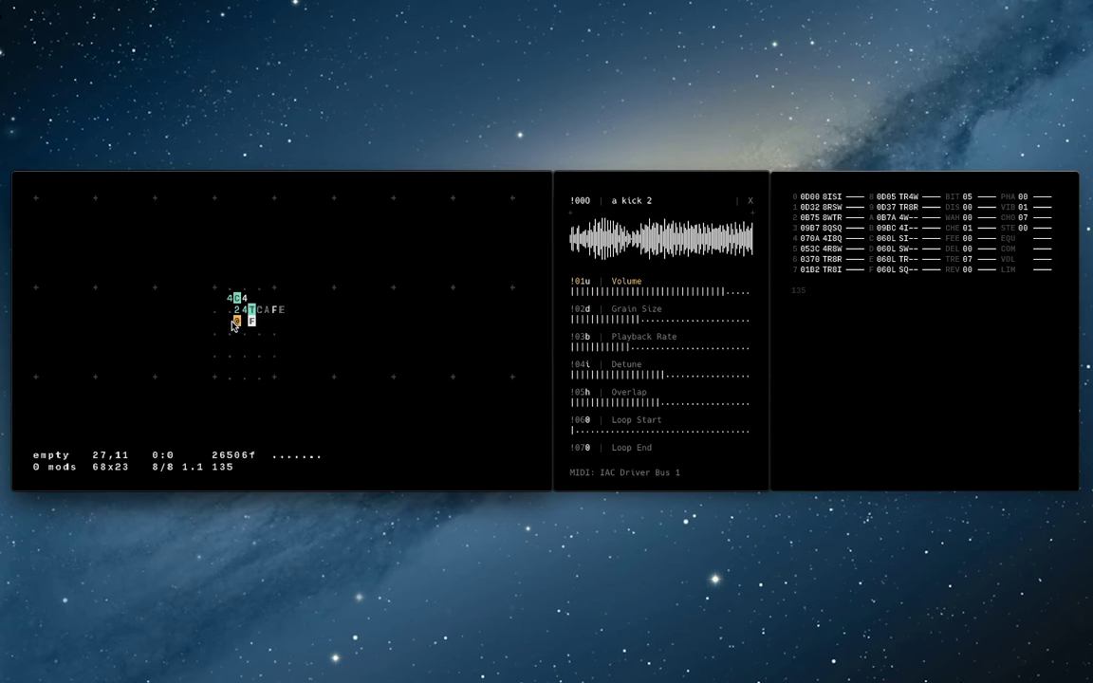
left_click(225, 326)
left_click(223, 324)
left_click(228, 325)
left_click(228, 324)
Place a Delay operator D diagonally above the ; operator to trigger it, with a mod of 4.
key("Left")
key("Left")
key("Left")
key("Left")
key("Left")
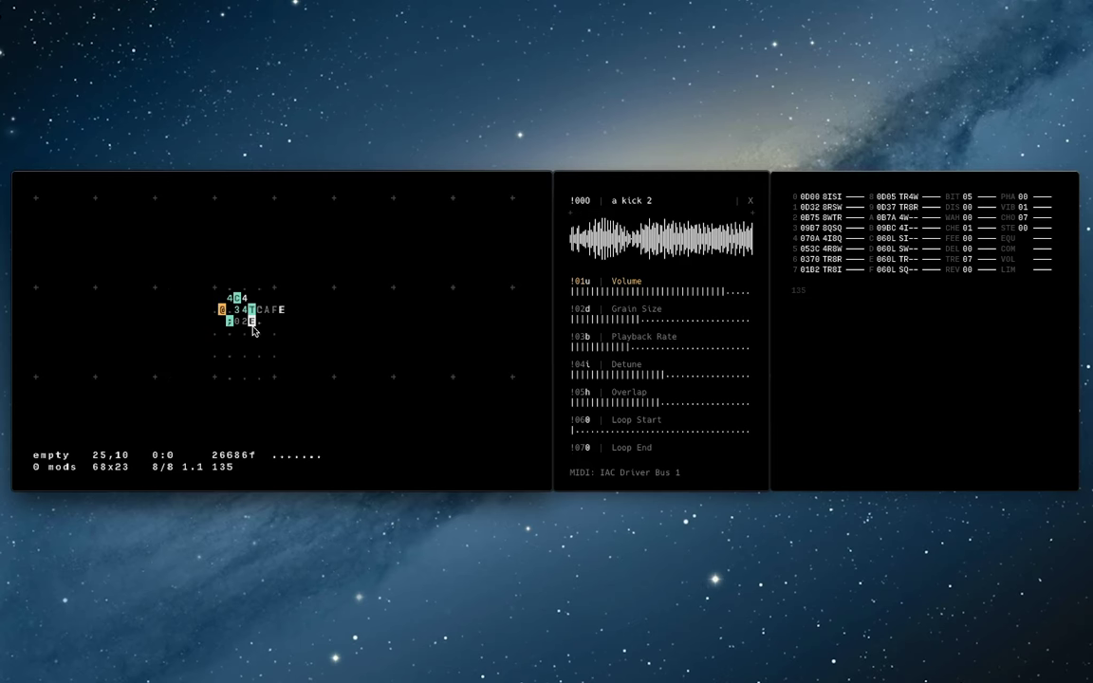
type("D")
key("Right")
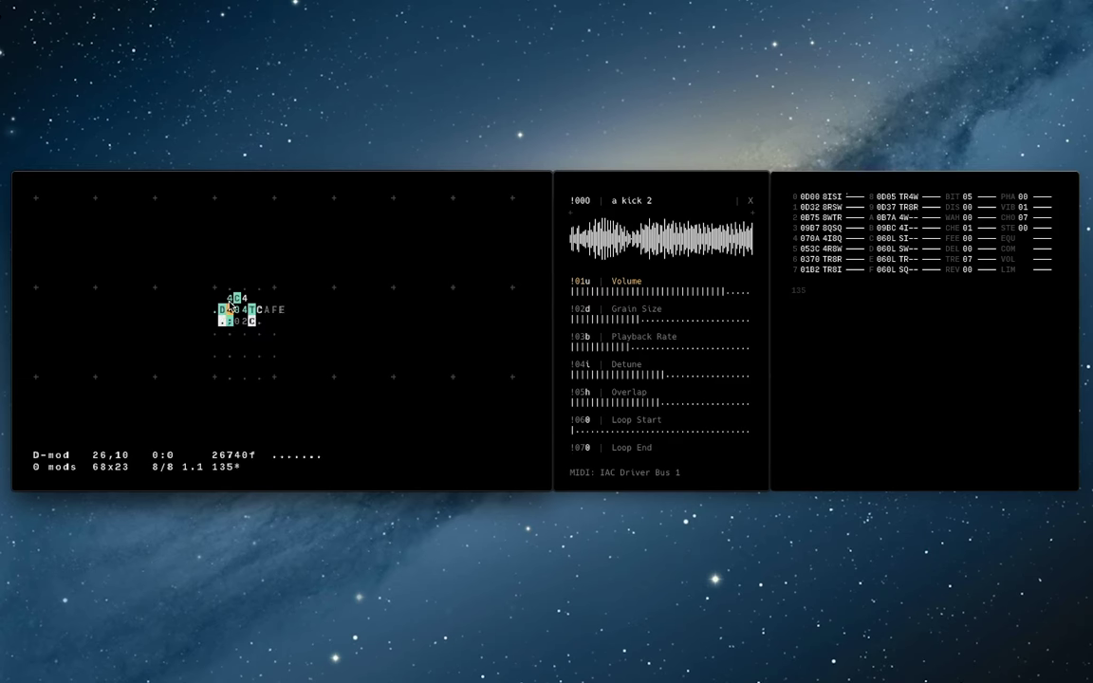
key("ctrl+s")
type("4")
Duplicate the whole CAFE sequencer block, with its Clock, Delay and UDP operators, to the empty rows above it.
left_click_drag(282, 321, 226, 305)
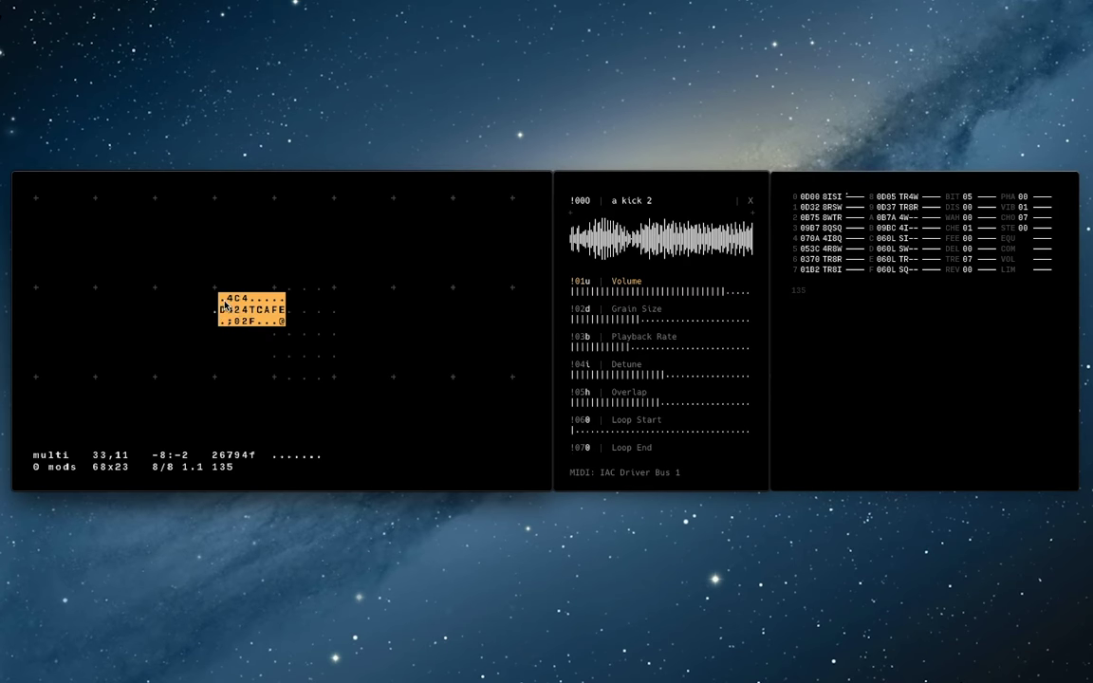
key("ctrl+c")
key("Up")
key("Up")
key("Up")
key("Up")
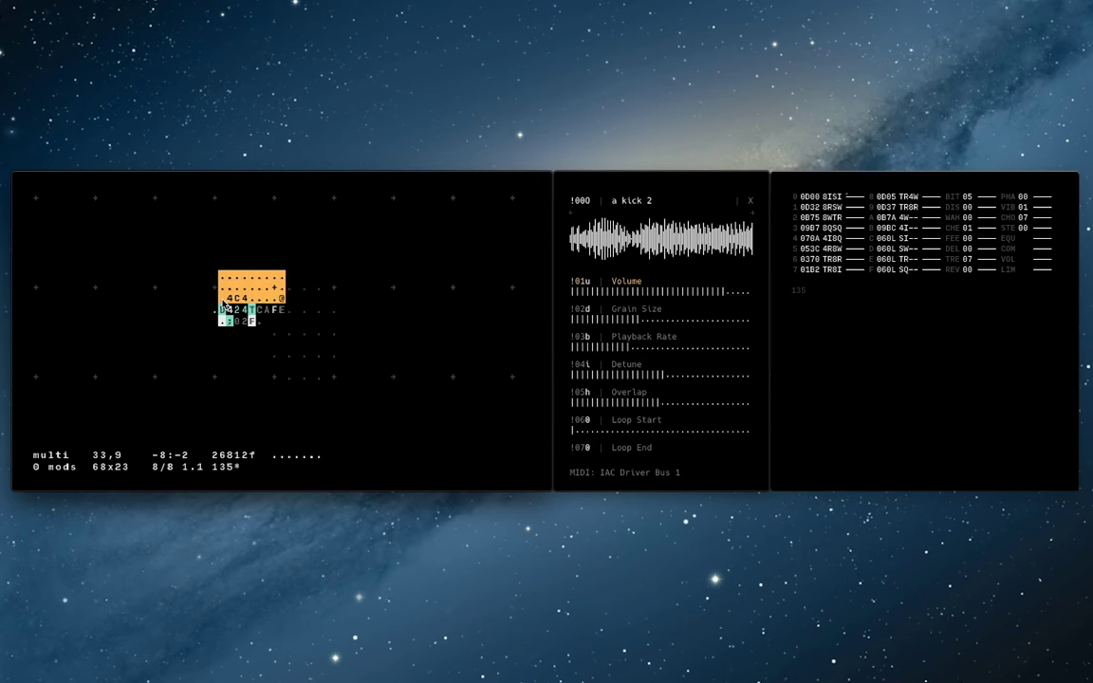
key("ctrl+v")
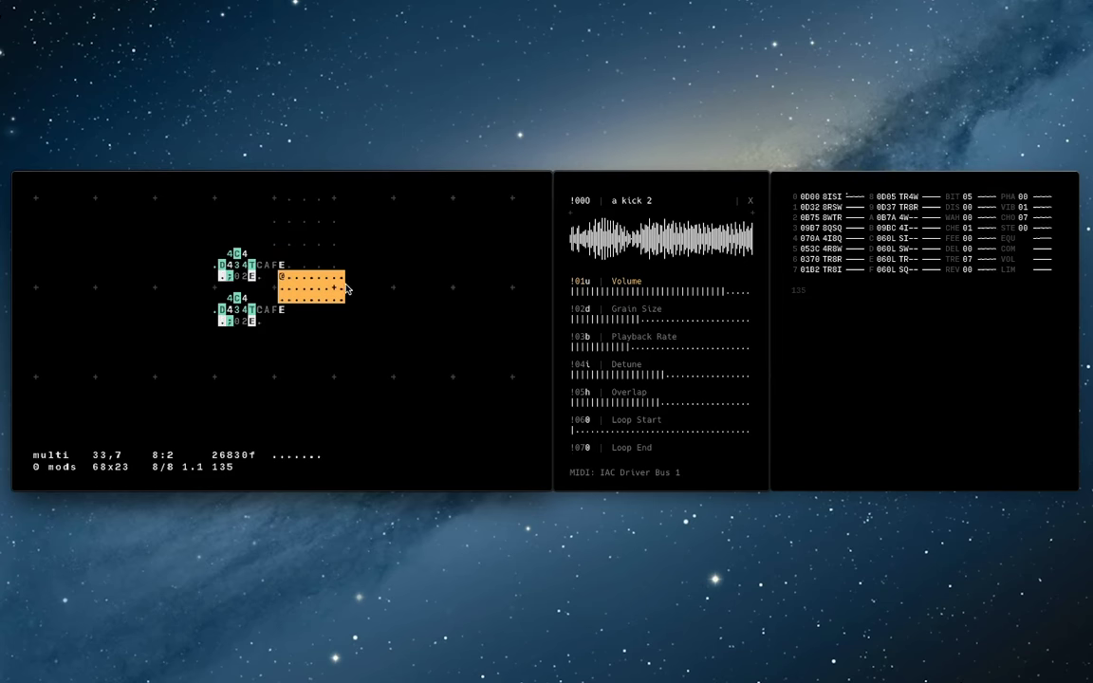
left_click(341, 287)
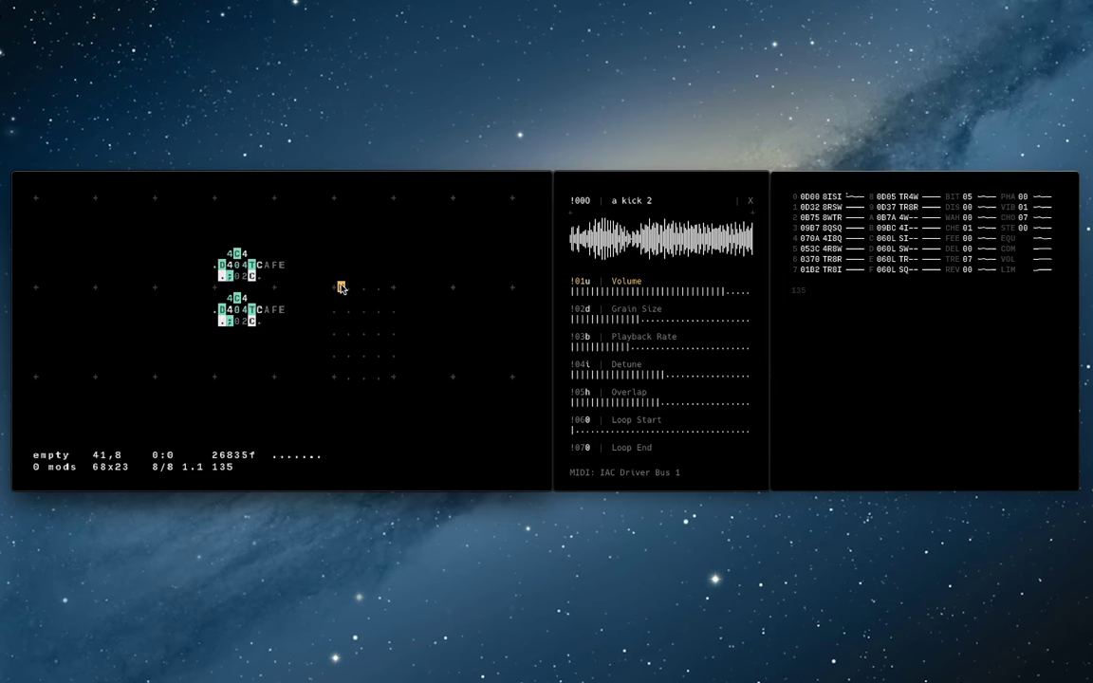
In the upper copy, set the UDP channel to 1 and octave to 3, and change the note sequence to CAGE.
left_click(236, 276)
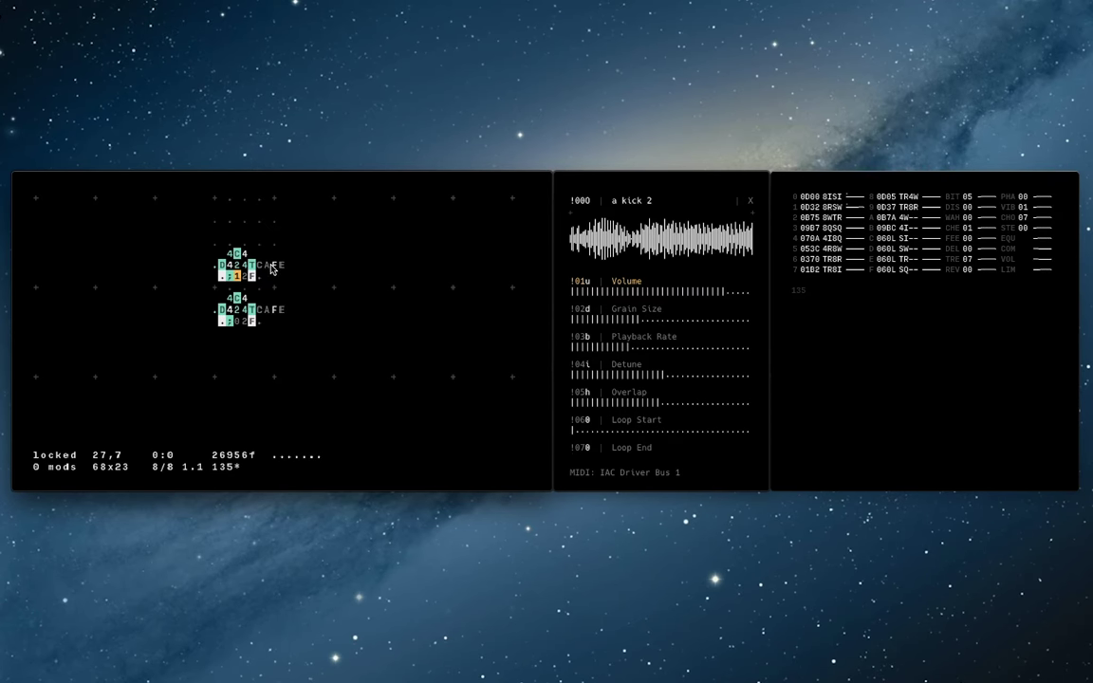
type("G")
left_click(387, 242)
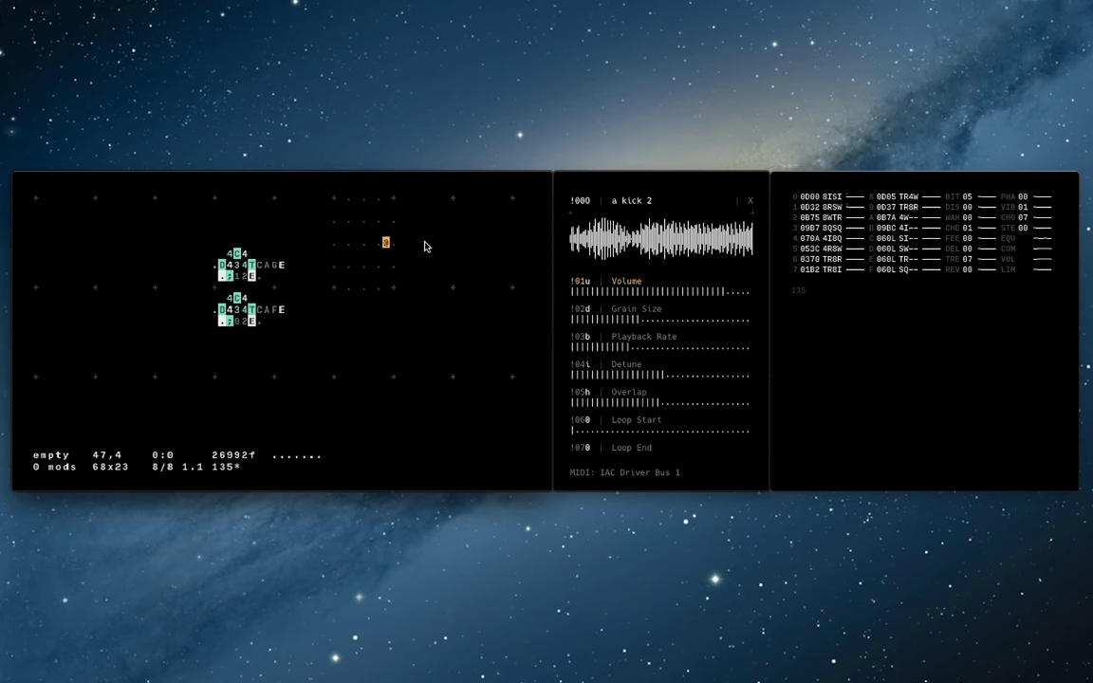
left_click(244, 276)
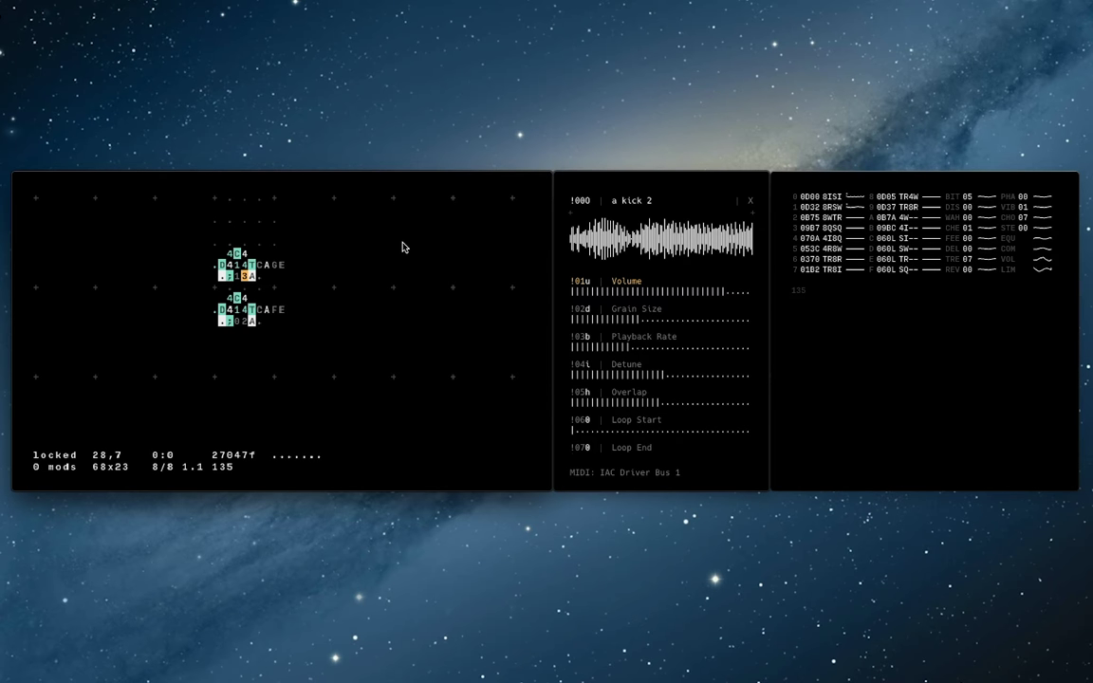
Set the upper sequencer's Clock rate to 3, Delay mod to 3 and UDP octave to 5.
left_click(231, 254)
left_click(232, 262)
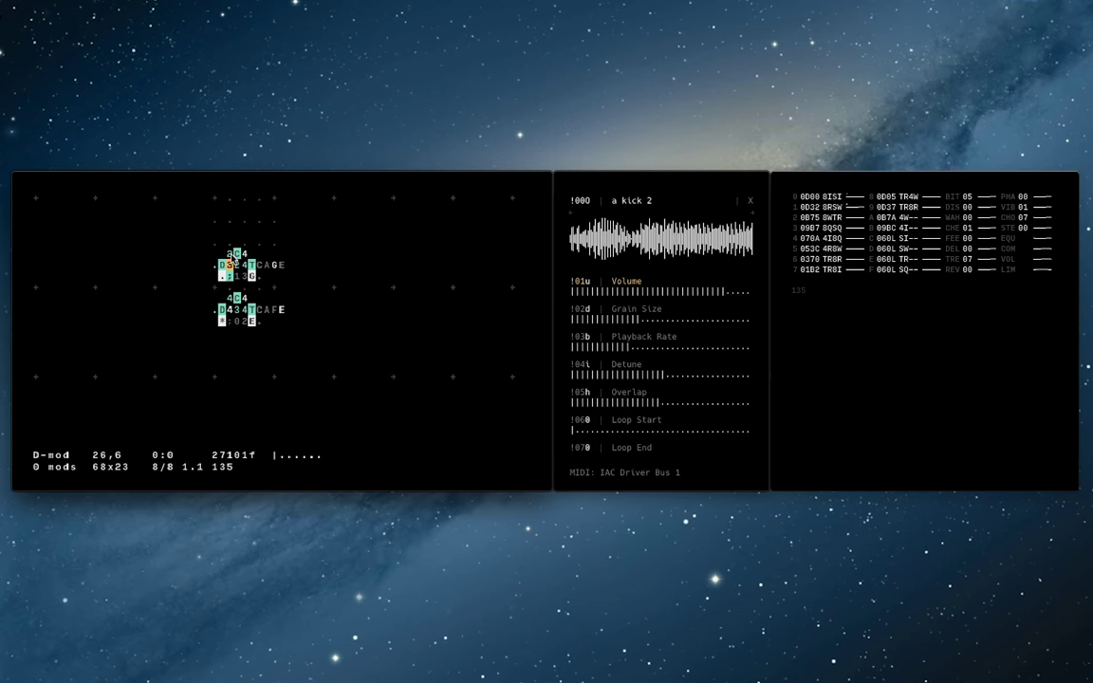
left_click(232, 255)
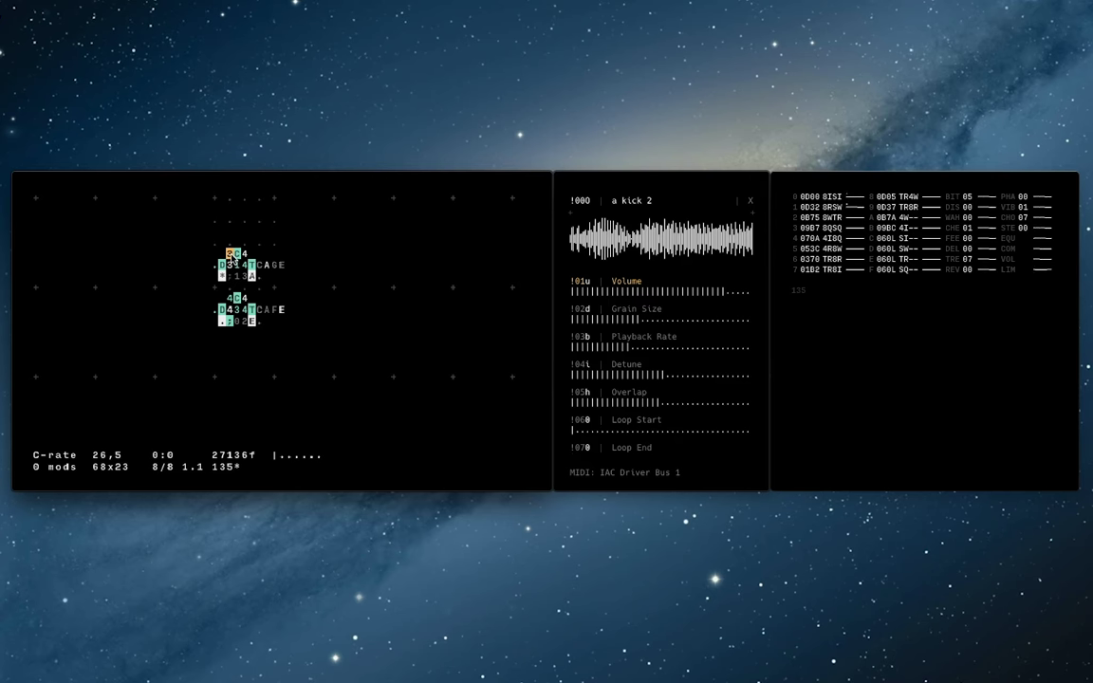
left_click(244, 276)
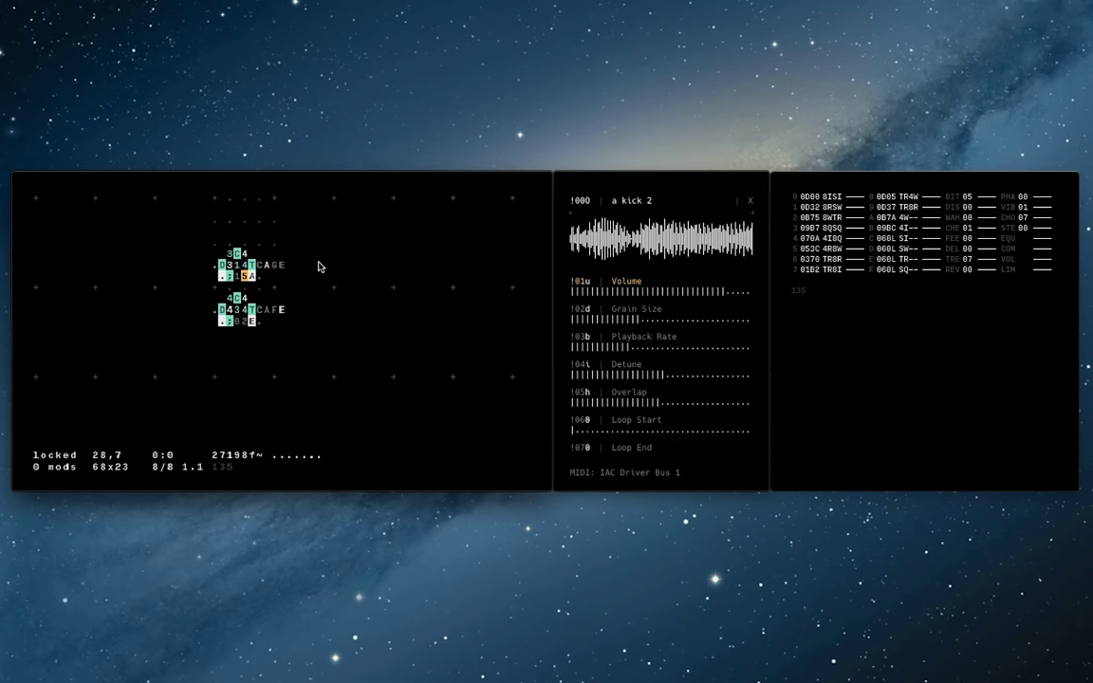
Resume playback and place a MIDI CC operator ! below the CAFE block, with a Delay operator D diagonally above it.
left_click(236, 354)
left_click(228, 354)
key("space")
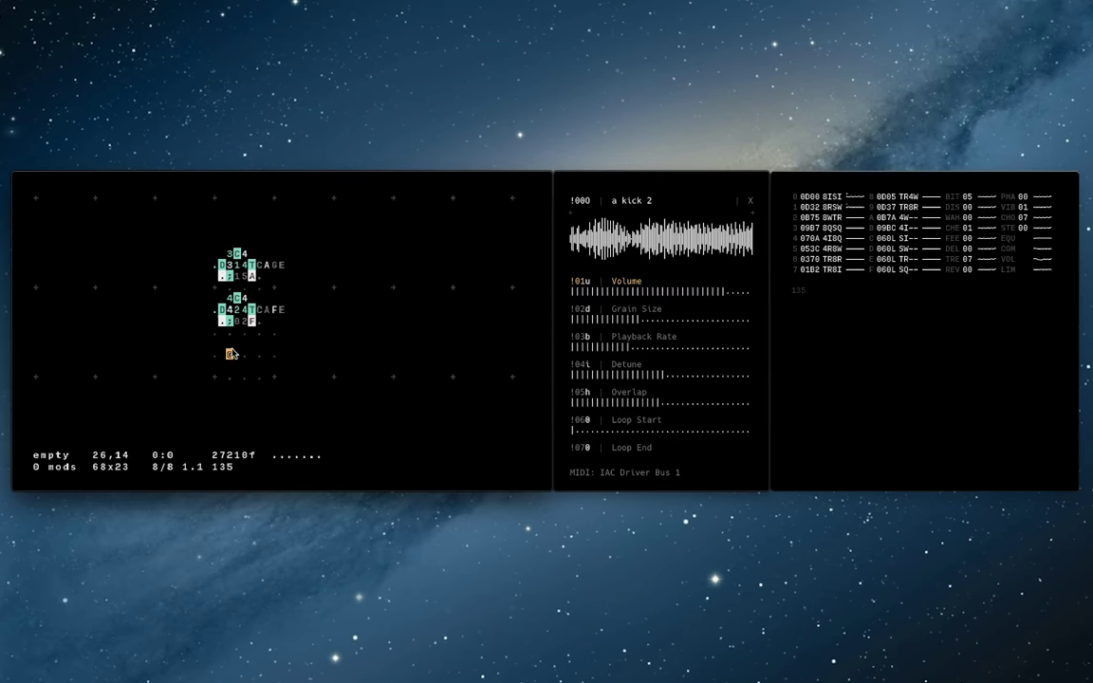
type("!")
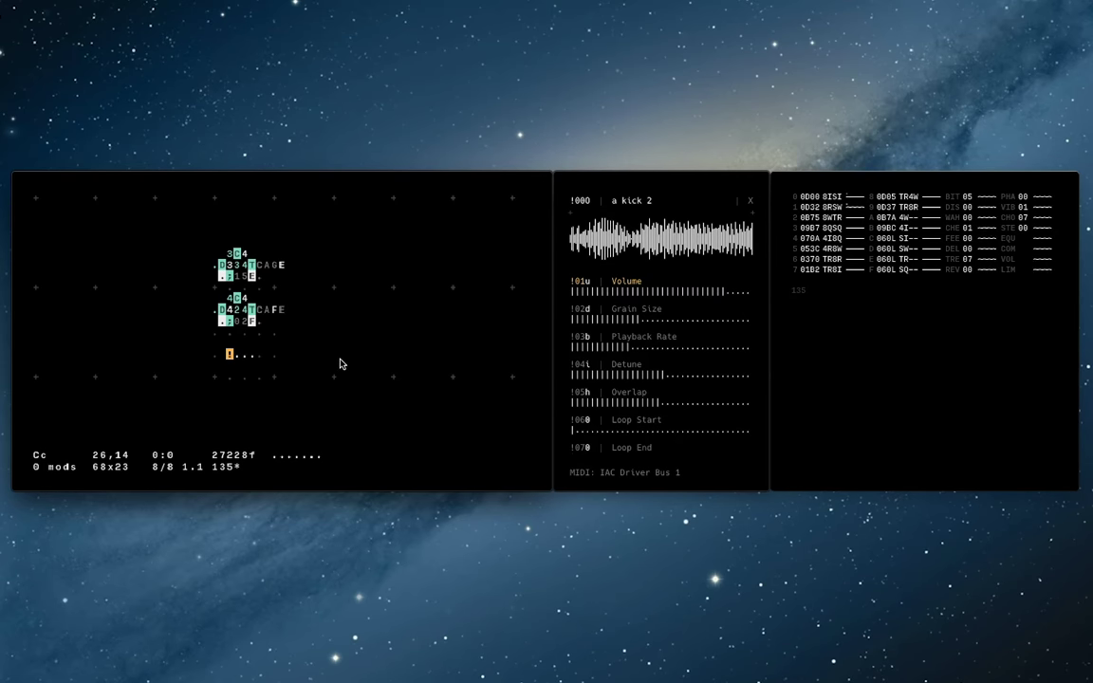
key("Up")
key("Left")
type("0")
Complete the CC operator as !00o, with channel 0, knob 0 and value o.
key("Down")
key("Right")
key("Right")
type("0")
key("Right")
type("0")
key("Right")
type("o")
key("Right")
key("Right")
key("Right")
Raise the kick sample's Volume in the sampler to y.
left_click_drag(705, 298, 746, 297)
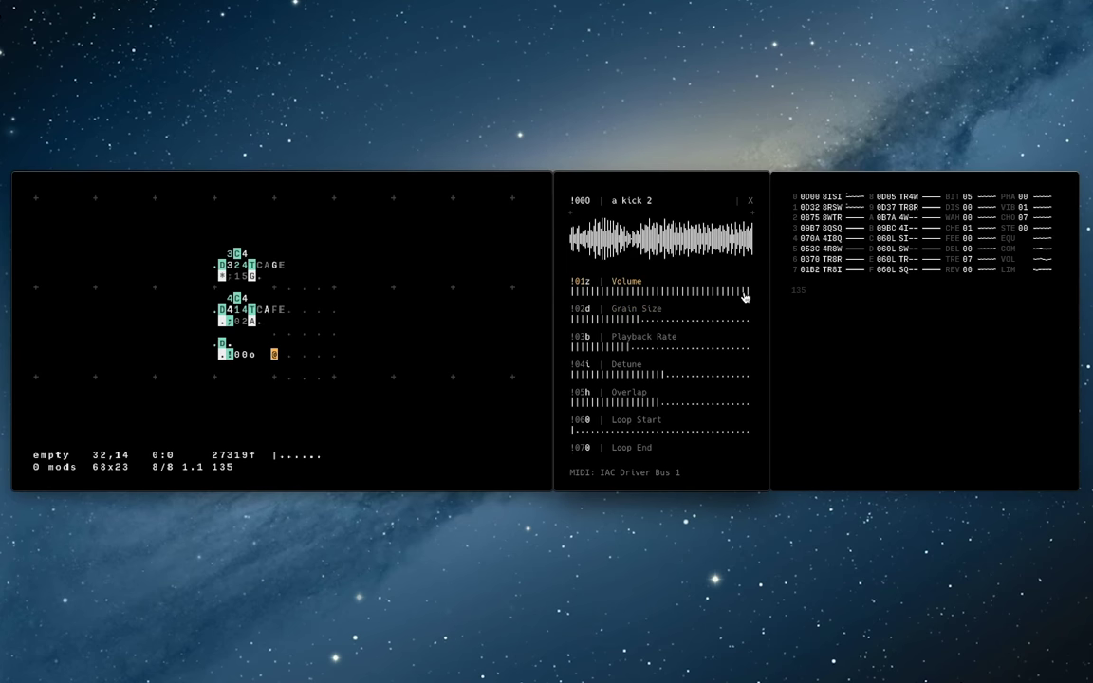
scroll(739, 298, "down", 8)
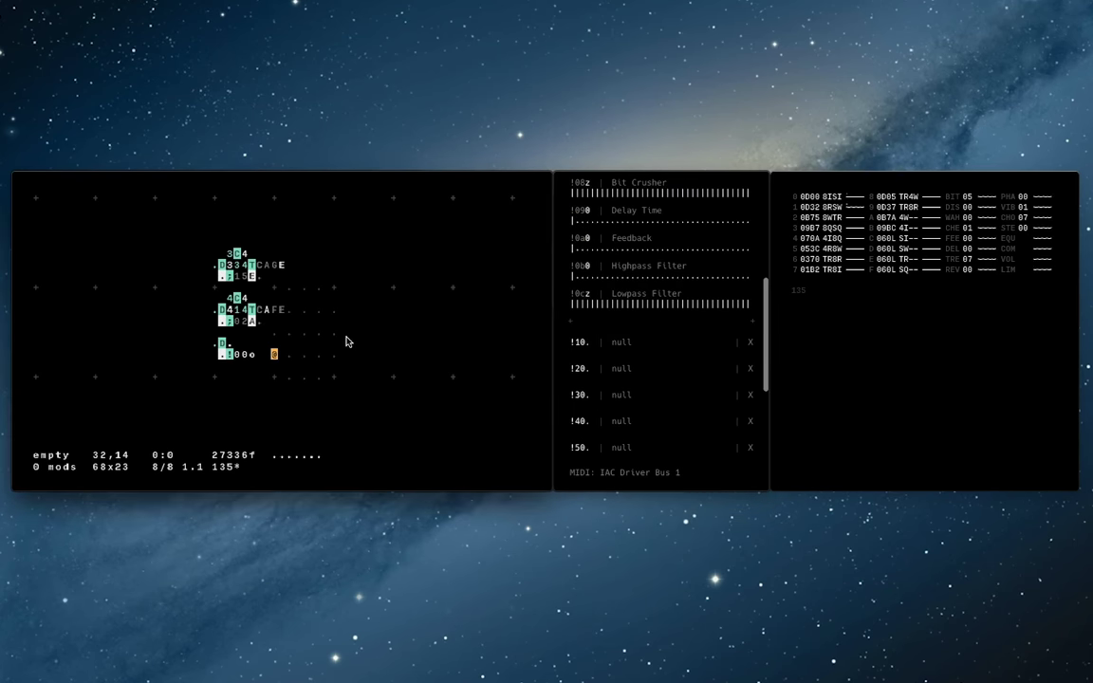
scroll(681, 317, "up", 8)
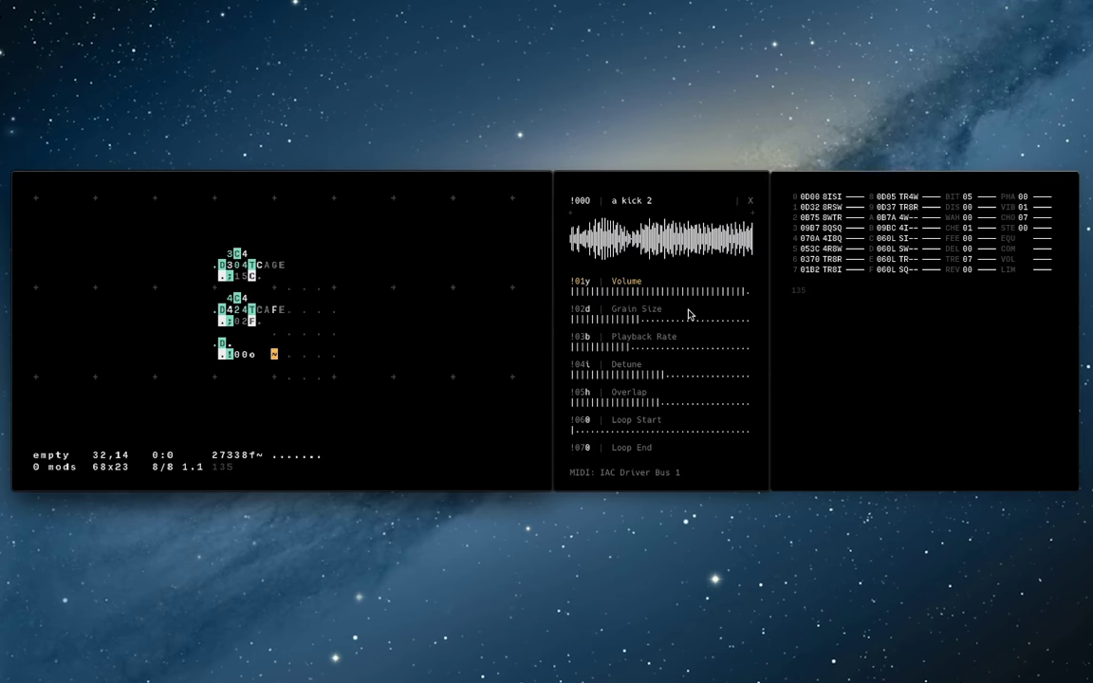
scroll(690, 315, "down", 2)
scroll(690, 315, "up", 2)
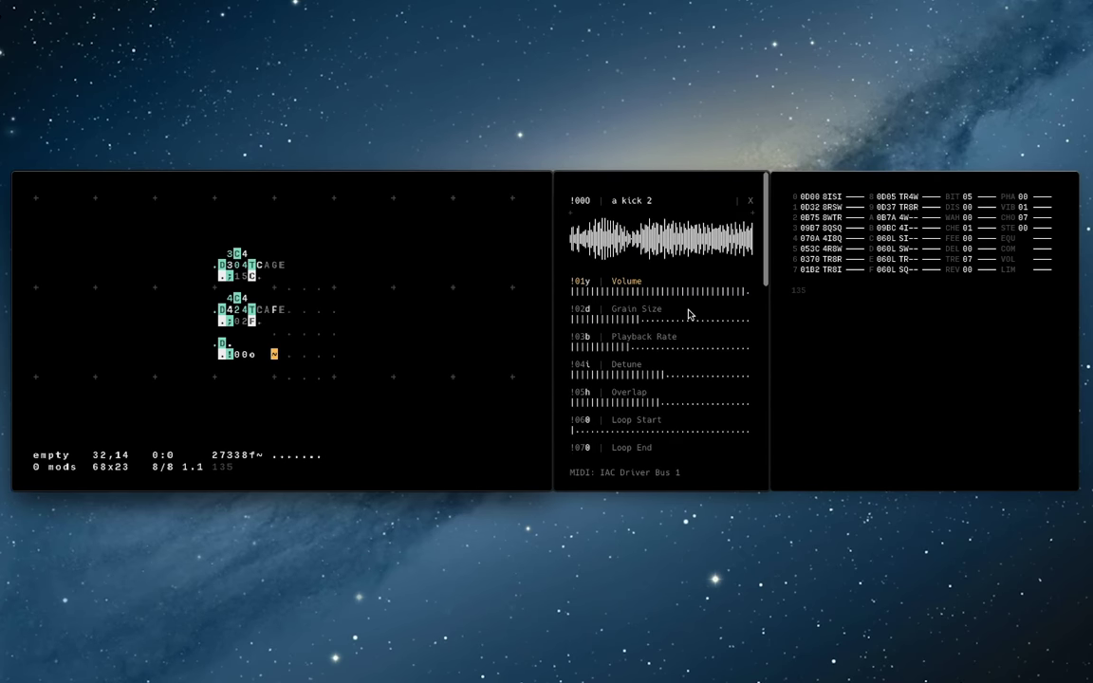
Lower the kick sample's Lowpass Filter to 5.
scroll(697, 413, "down", 2)
scroll(697, 380, "down", 5)
left_click_drag(646, 361, 599, 363)
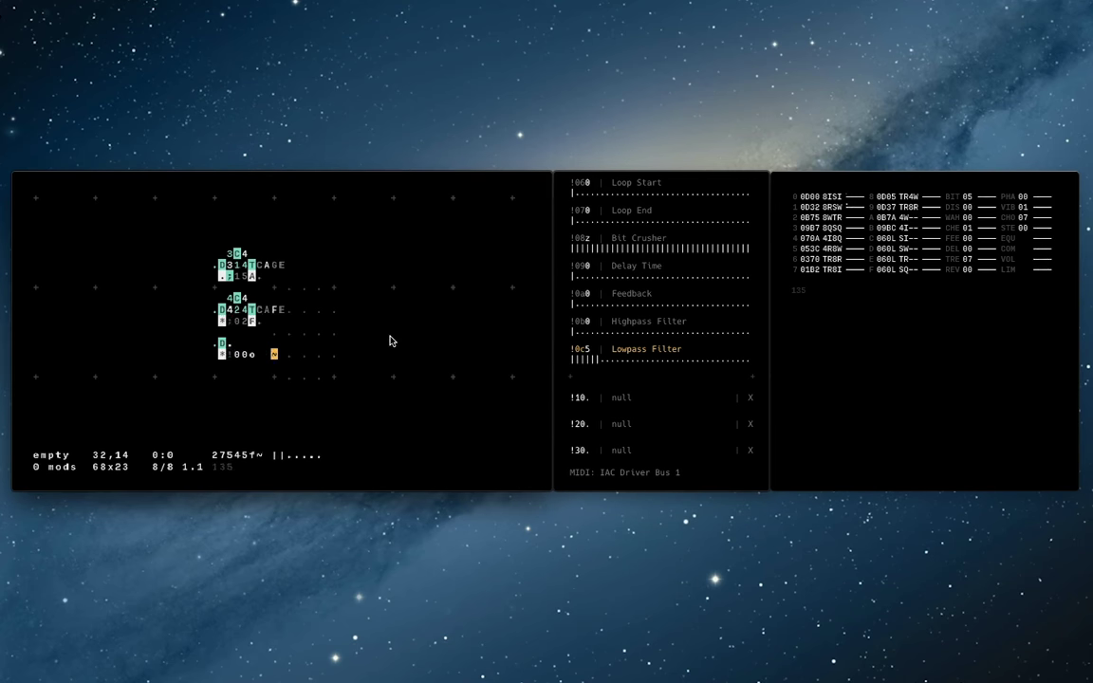
Load the b hat 1 sample into the sampler's empty channel 1 slot.
scroll(689, 335, "down", 1)
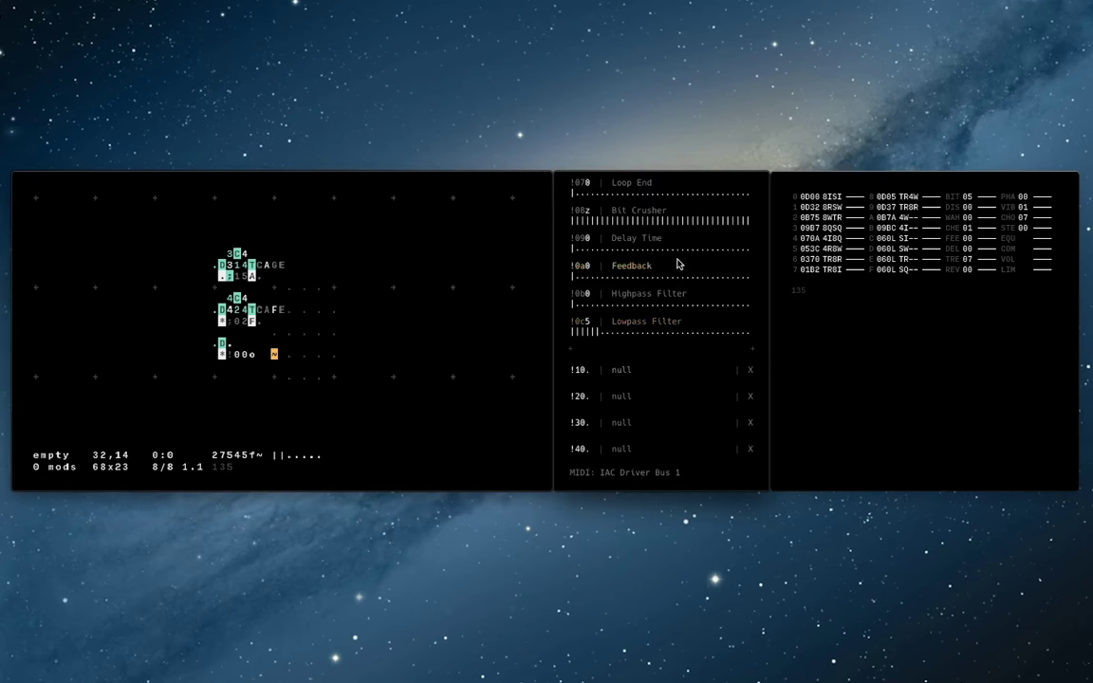
scroll(678, 264, "up", 5)
scroll(678, 263, "down", 5)
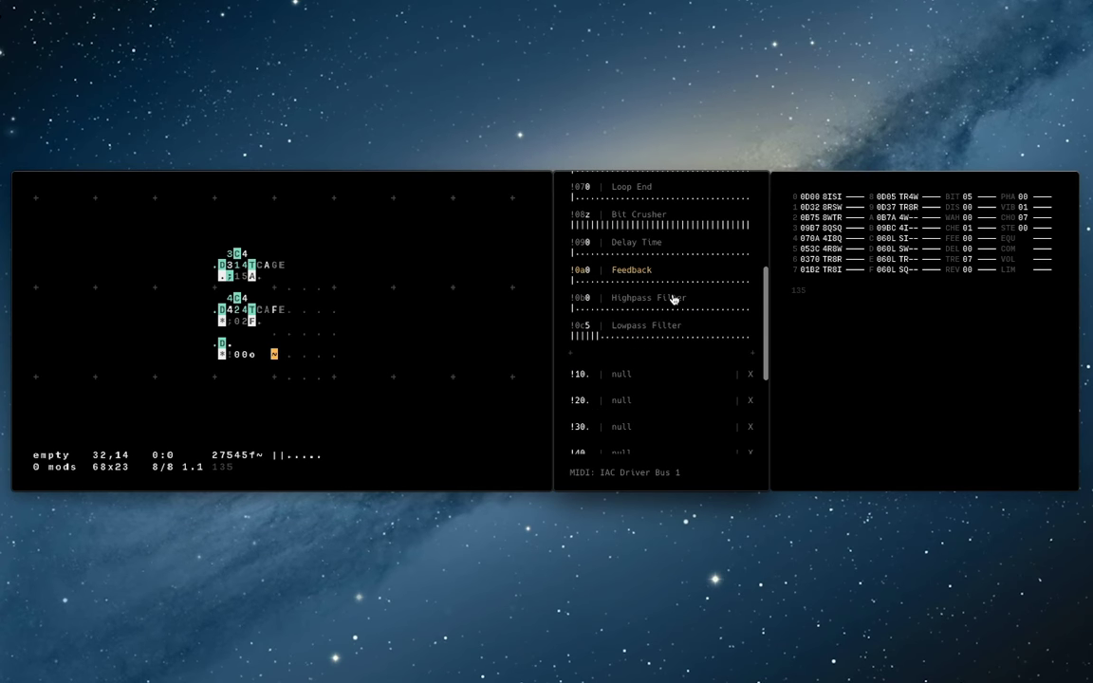
left_click(622, 376)
scroll(666, 249, "down", 5)
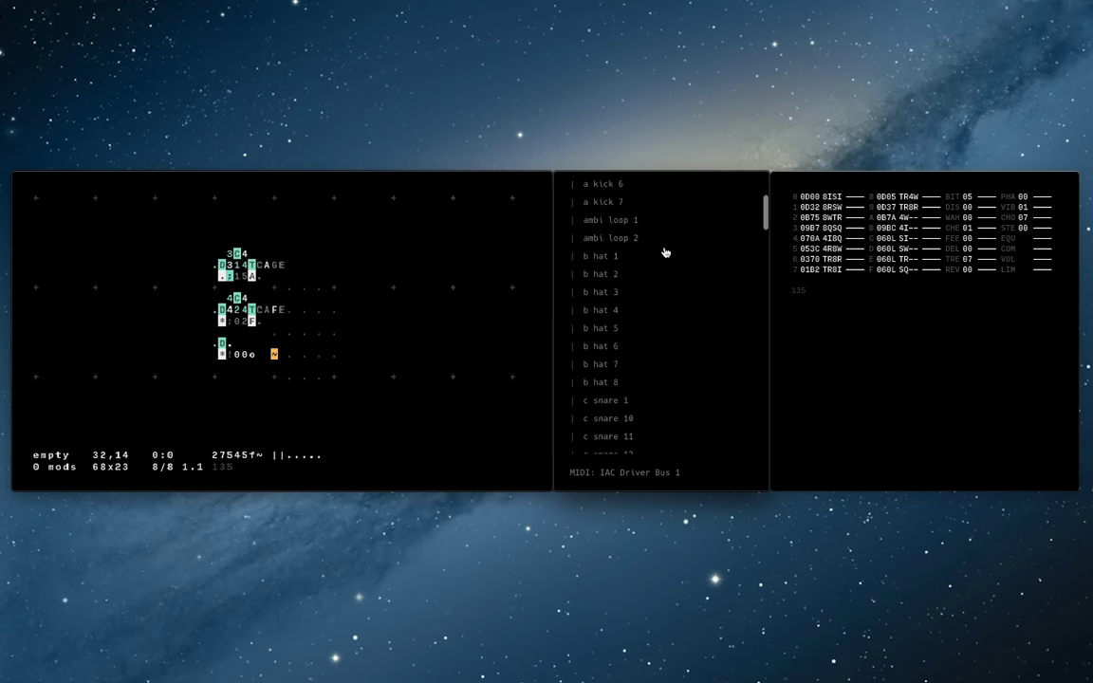
scroll(624, 268, "up", 1)
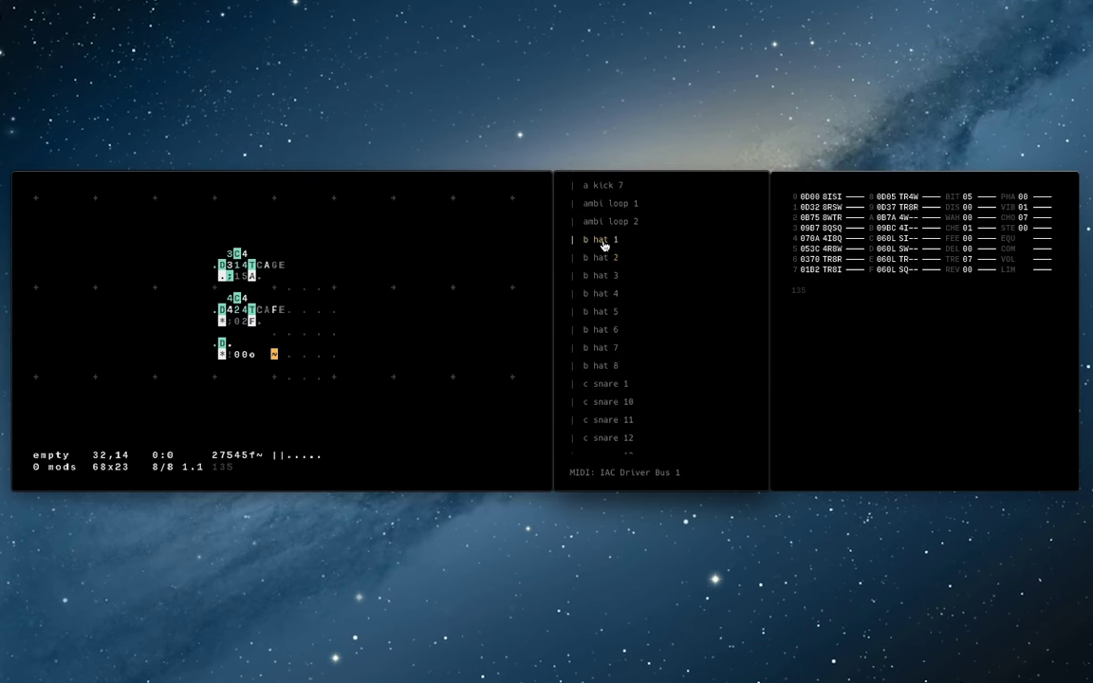
left_click(602, 243)
scroll(632, 414, "up", 5)
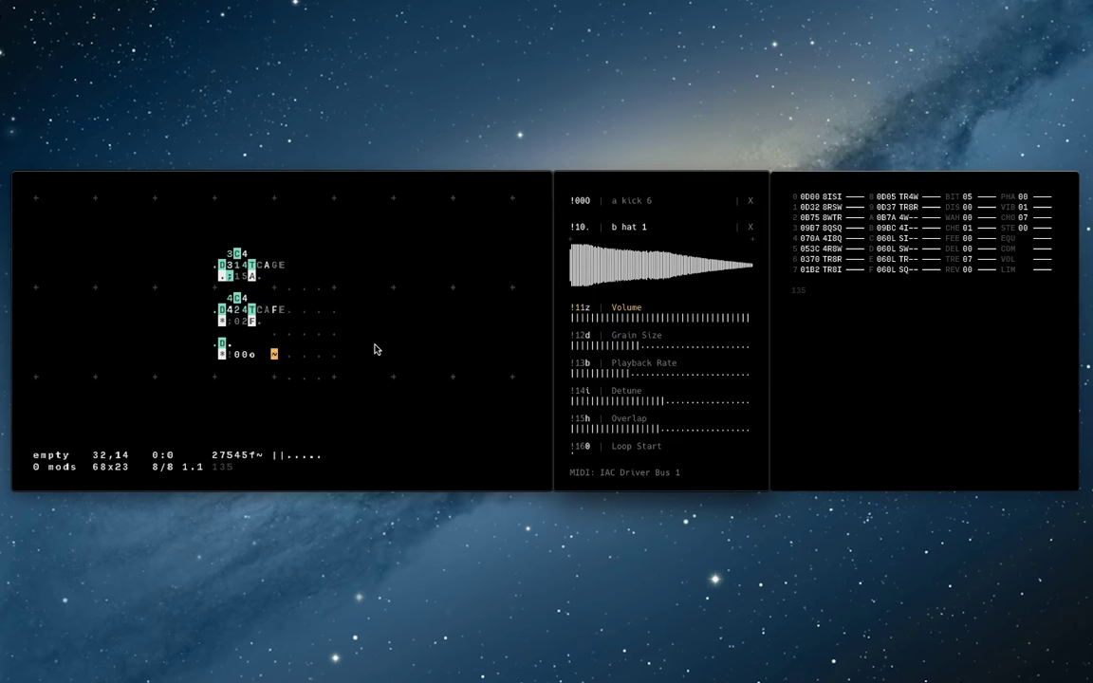
Duplicate the Delay and !00o trigger block to the empty rows just below it.
left_click_drag(250, 354, 224, 347)
key("ctrl+c")
key("Down")
key("Down")
key("Down")
key("ctrl+v")
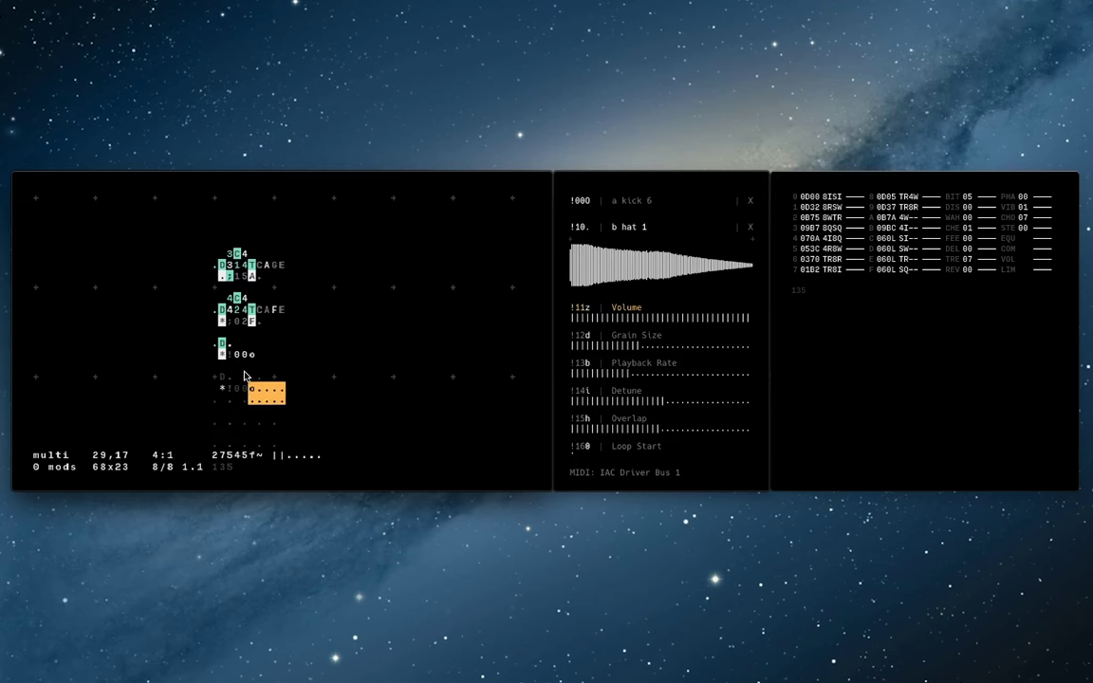
Set the duplicated trigger's CC channel to 1 and its Delay mod to 1.
left_click(237, 388)
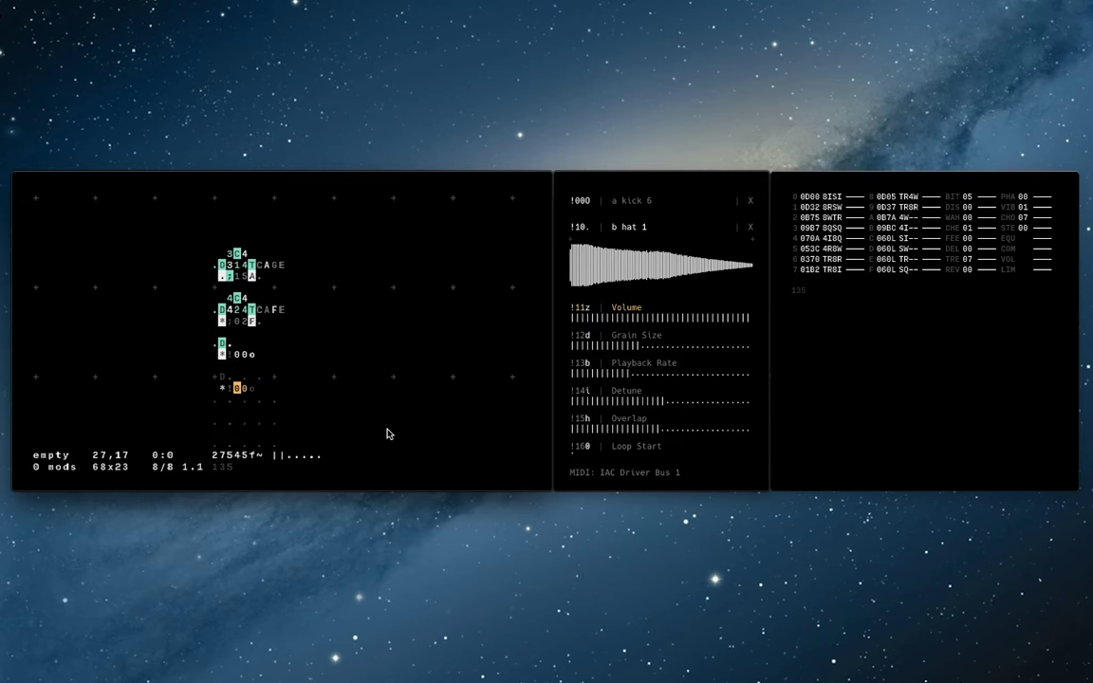
type("1")
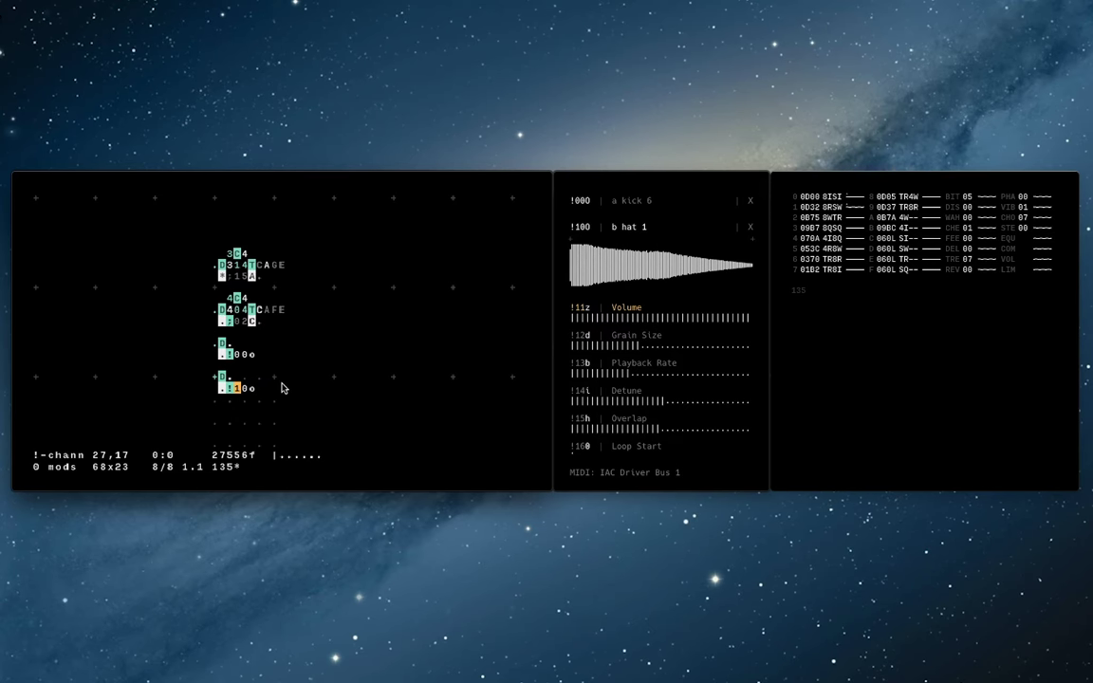
key("Up")
key("Left")
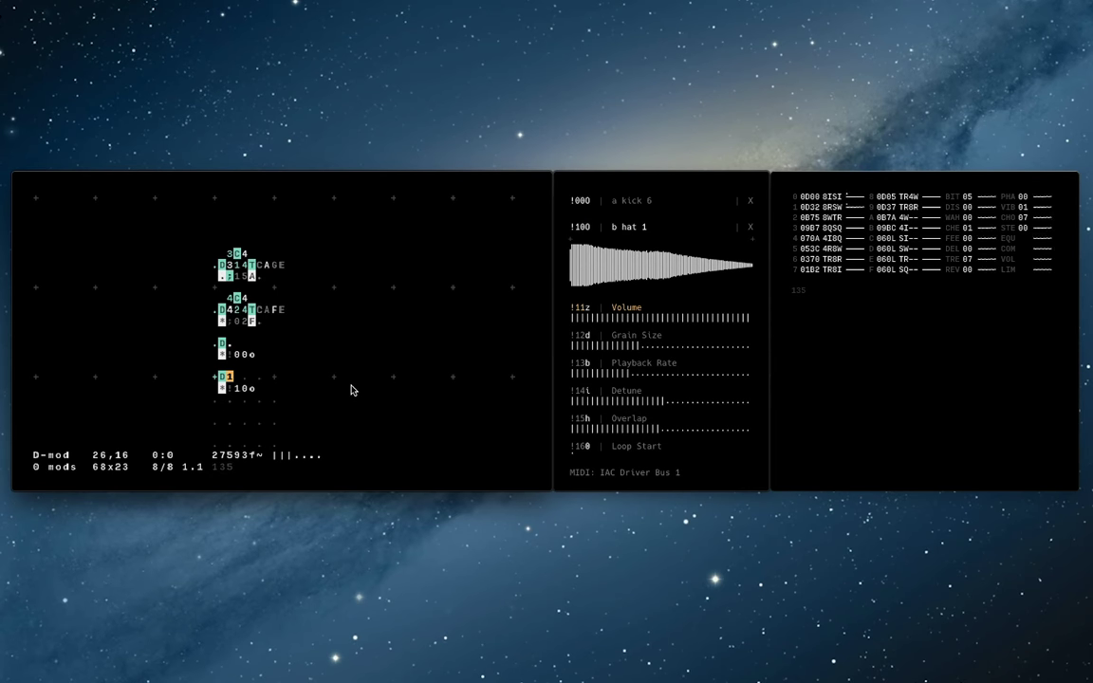
Try adjusting the b hat 1 sample's Lowpass Filter, finishing at its maximum value z.
scroll(683, 375, "down", 5)
scroll(678, 375, "up", 2)
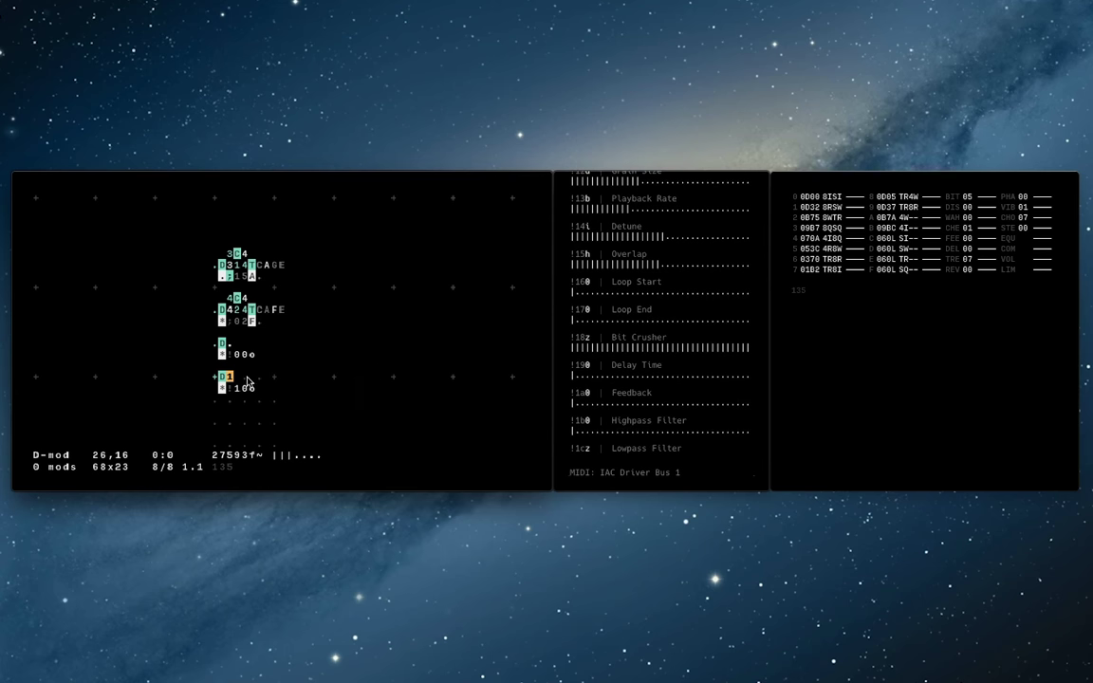
scroll(624, 326, "down", 1)
scroll(624, 326, "down", 1)
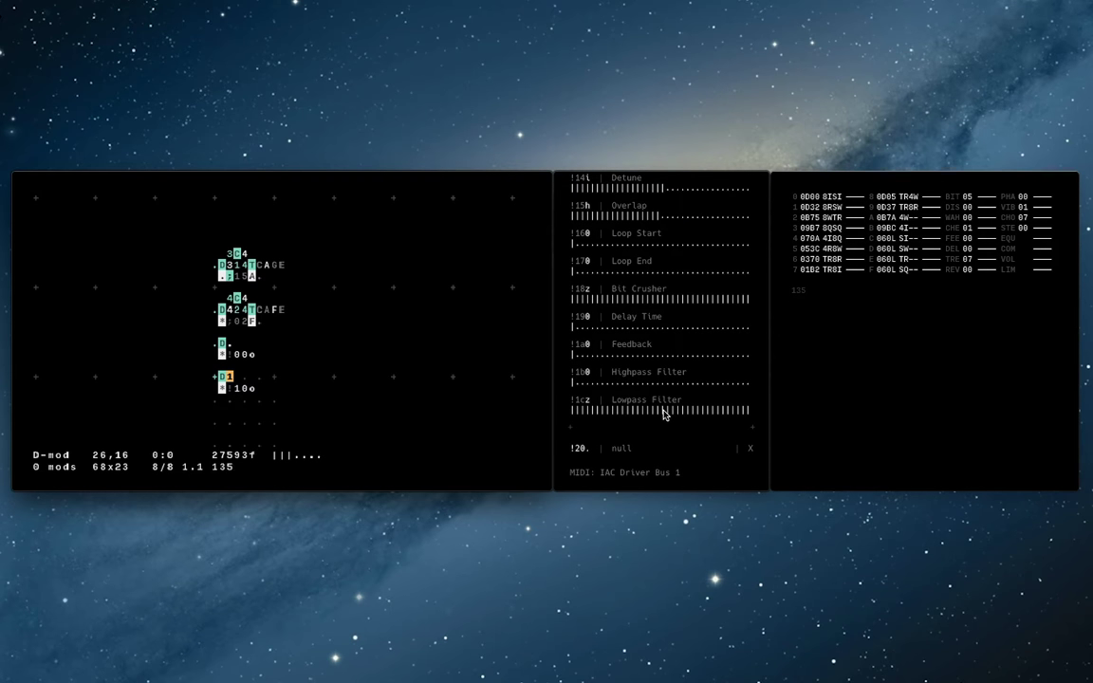
left_click(713, 413)
left_click_drag(714, 412, 764, 417)
scroll(765, 417, "down", 10)
scroll(614, 334, "up", 10)
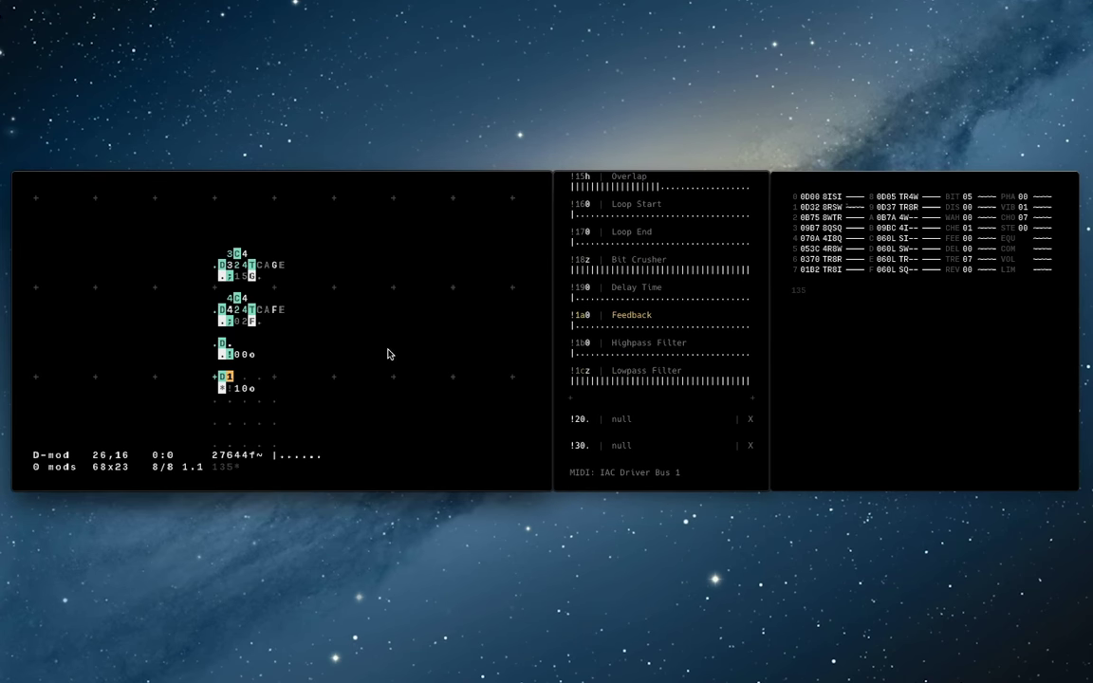
Add a !1c CC message for the hat sample's Lowpass Filter, with a Random operator (R) above its value cell.
left_click(364, 366)
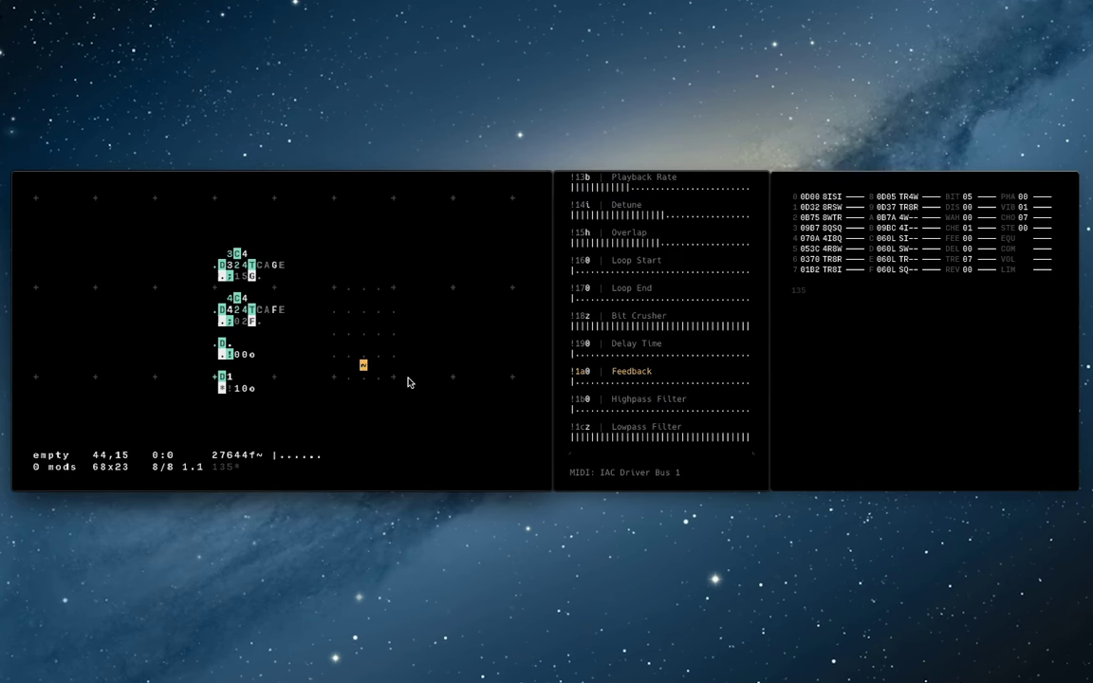
scroll(700, 360, "down", 3)
left_click(340, 367)
left_click(325, 378)
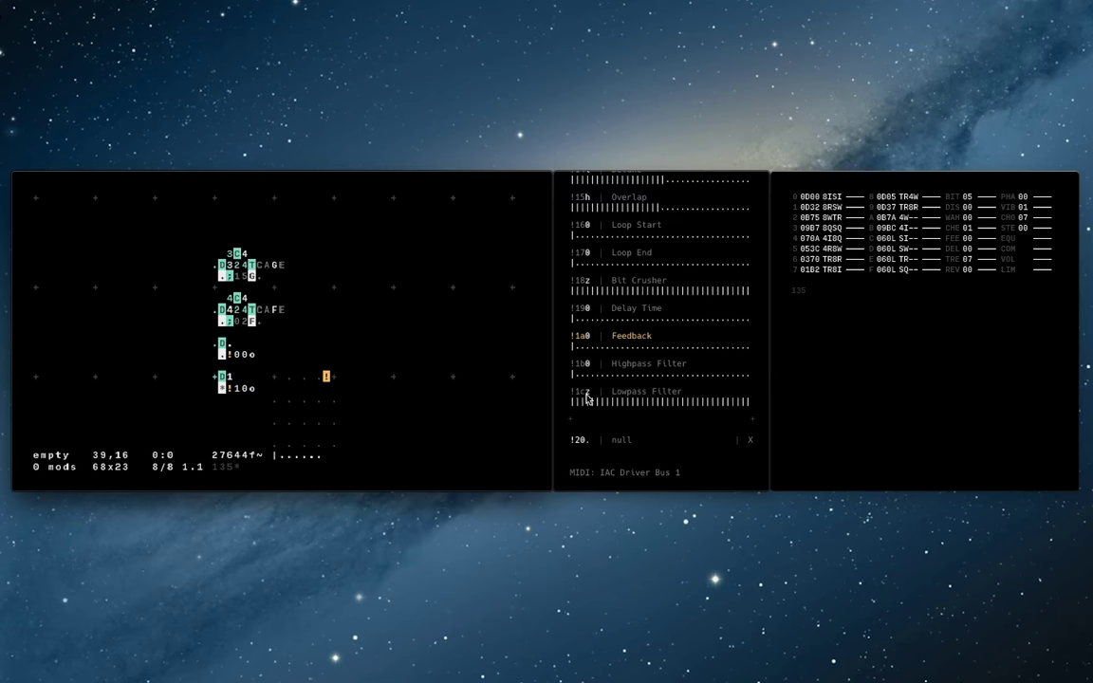
key("Right")
key("Right")
key("Right")
left_click_drag(692, 407, 766, 407)
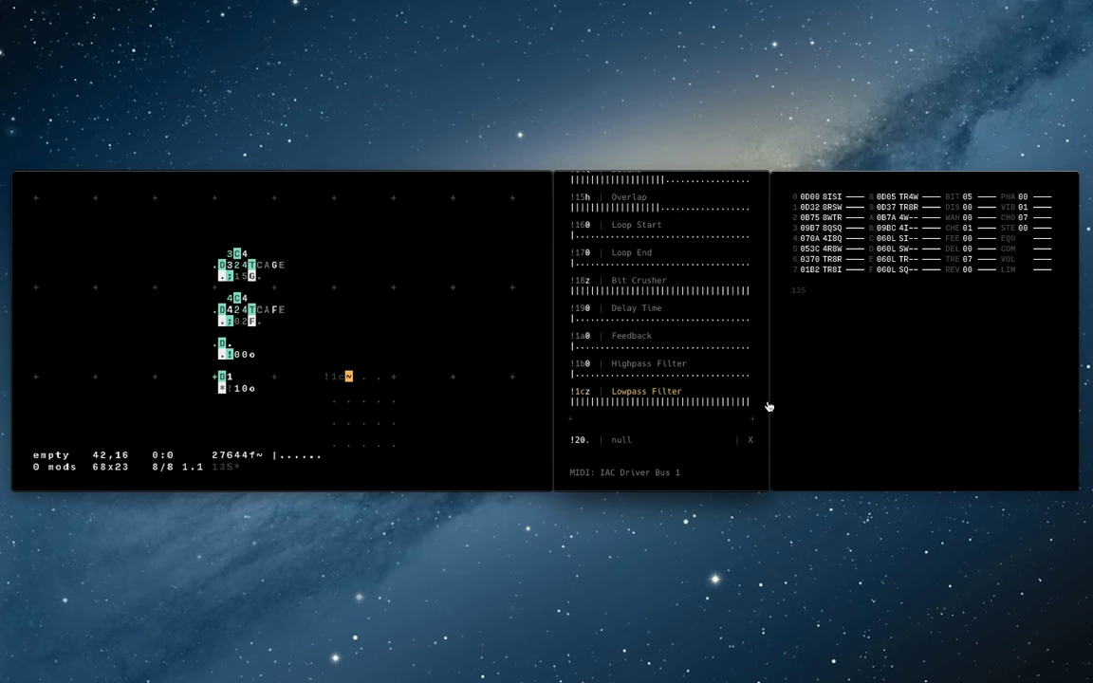
left_click(351, 370)
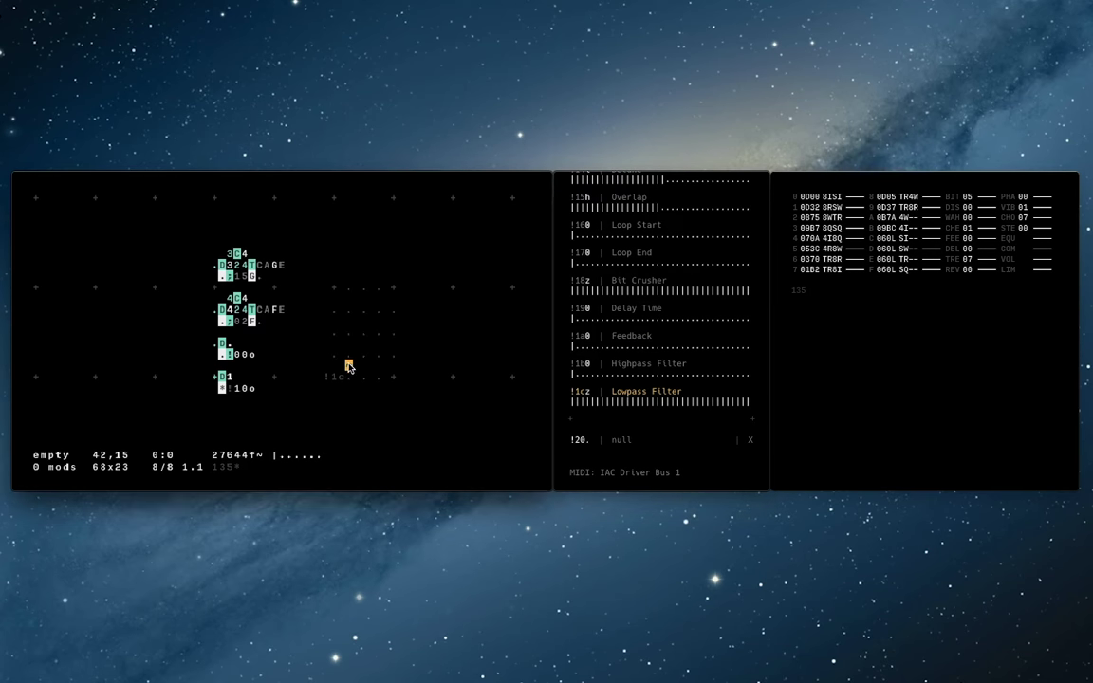
type("R")
Comment out the block holding the two note sequences and the !00o kick trigger, leaving the hat trigger active.
left_click_drag(191, 230, 310, 362)
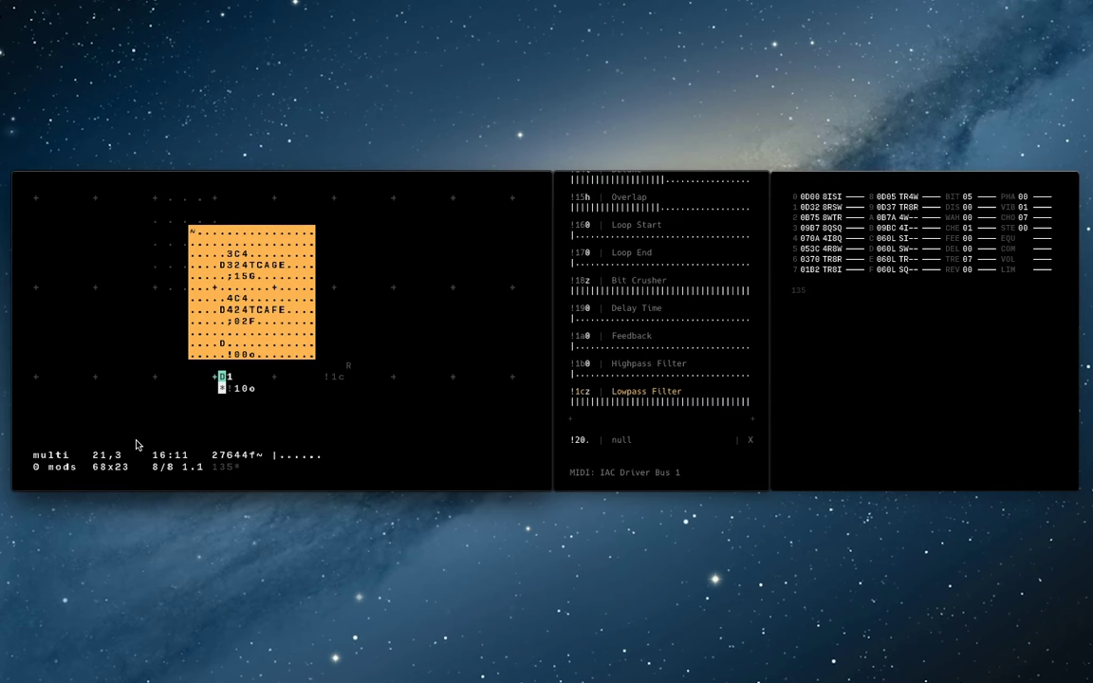
key("super+slash")
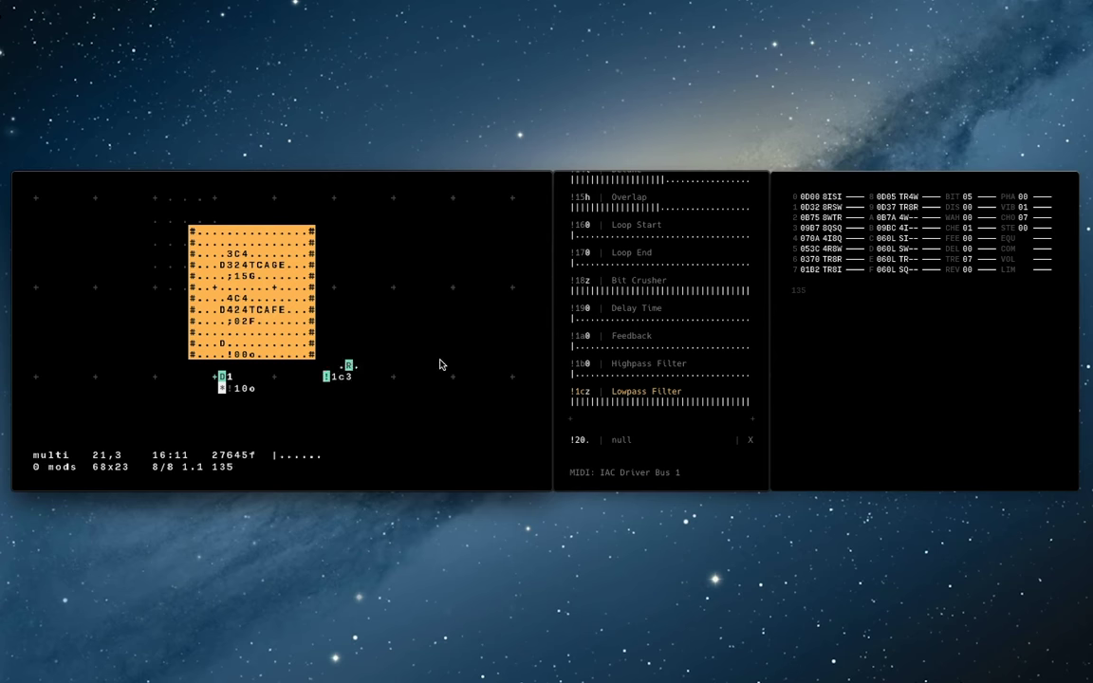
left_click(423, 309)
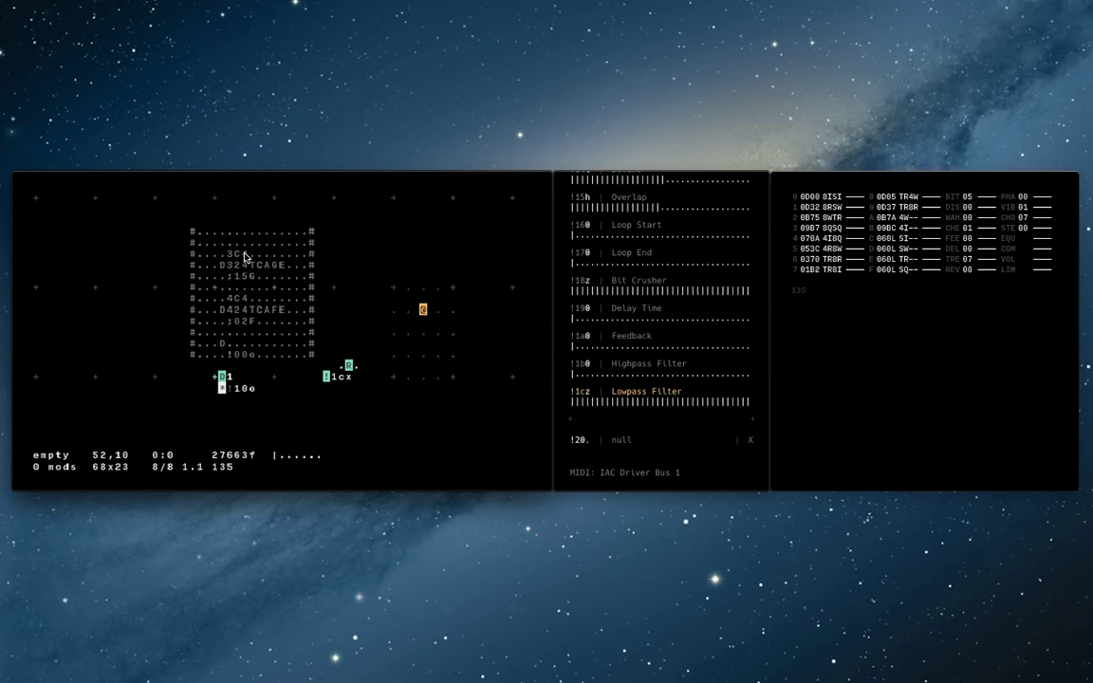
Uncomment the note and kick block to hear it play, and comment it out again.
left_click(192, 231)
left_click_drag(192, 231, 310, 355)
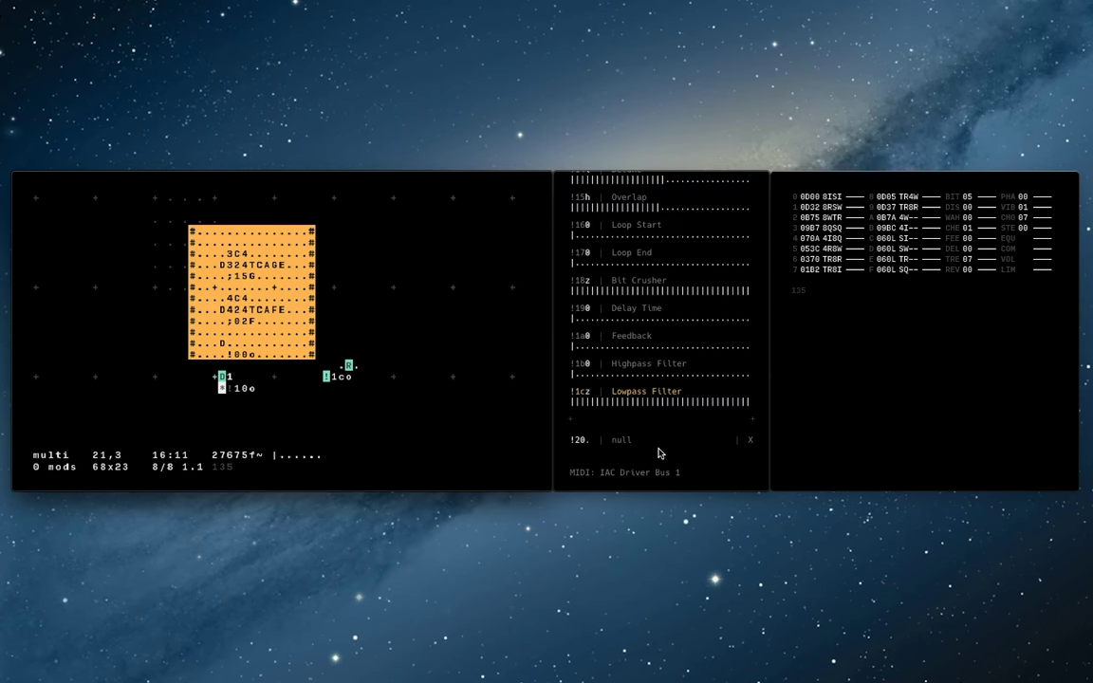
key("super+slash")
key("space")
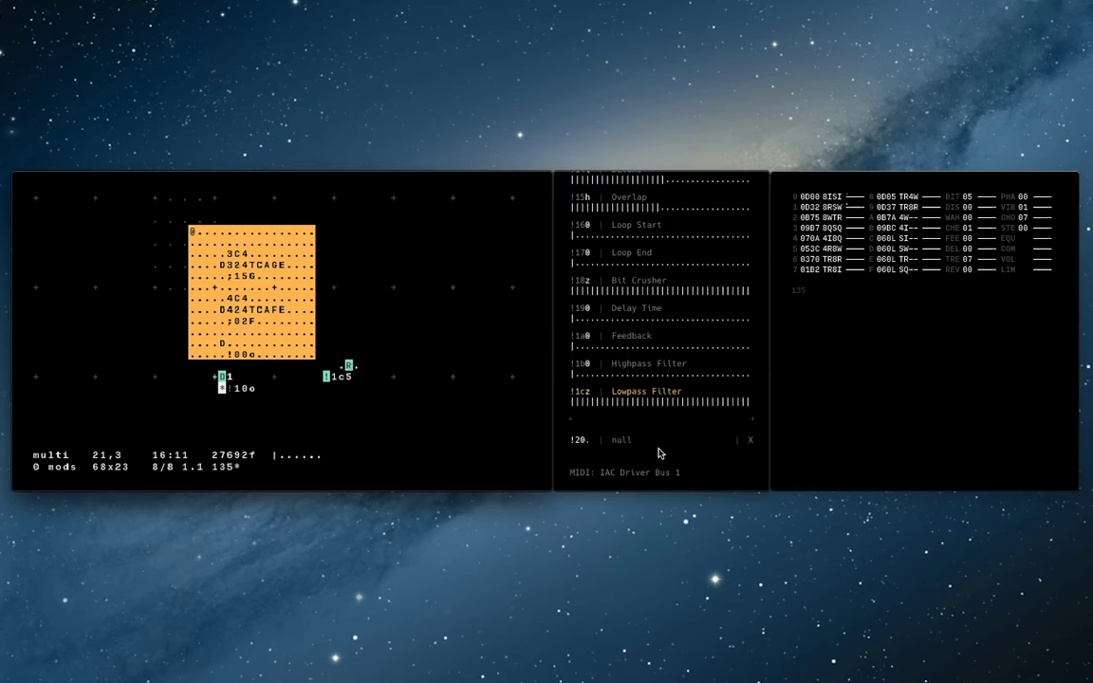
key("super+slash")
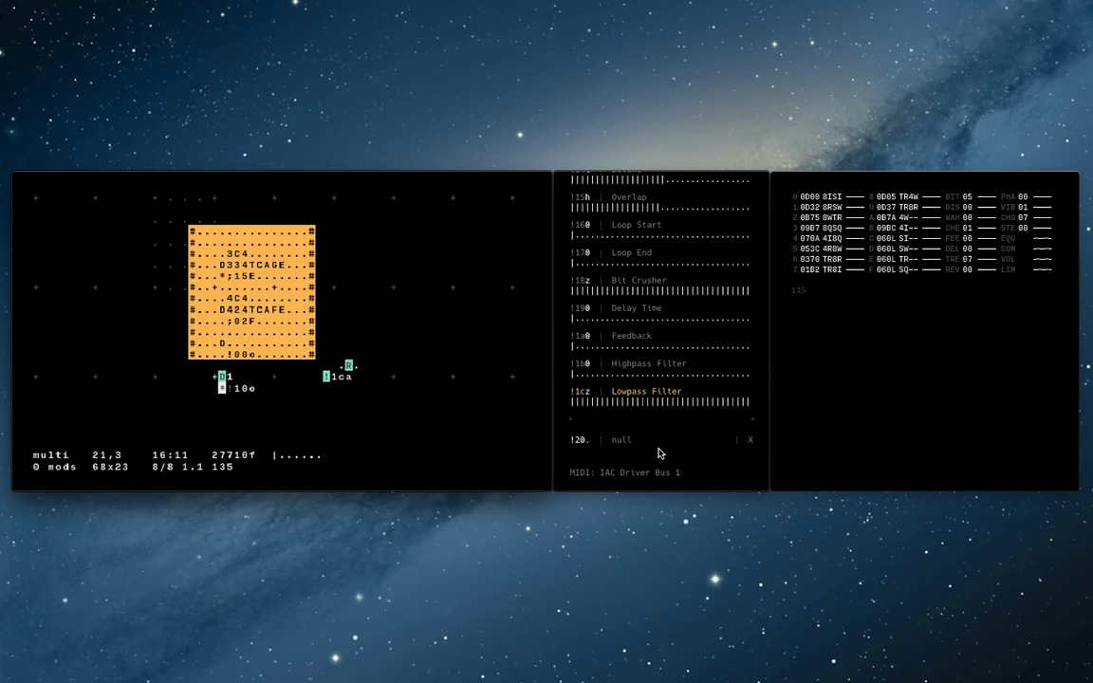
left_click(414, 320)
key("space")
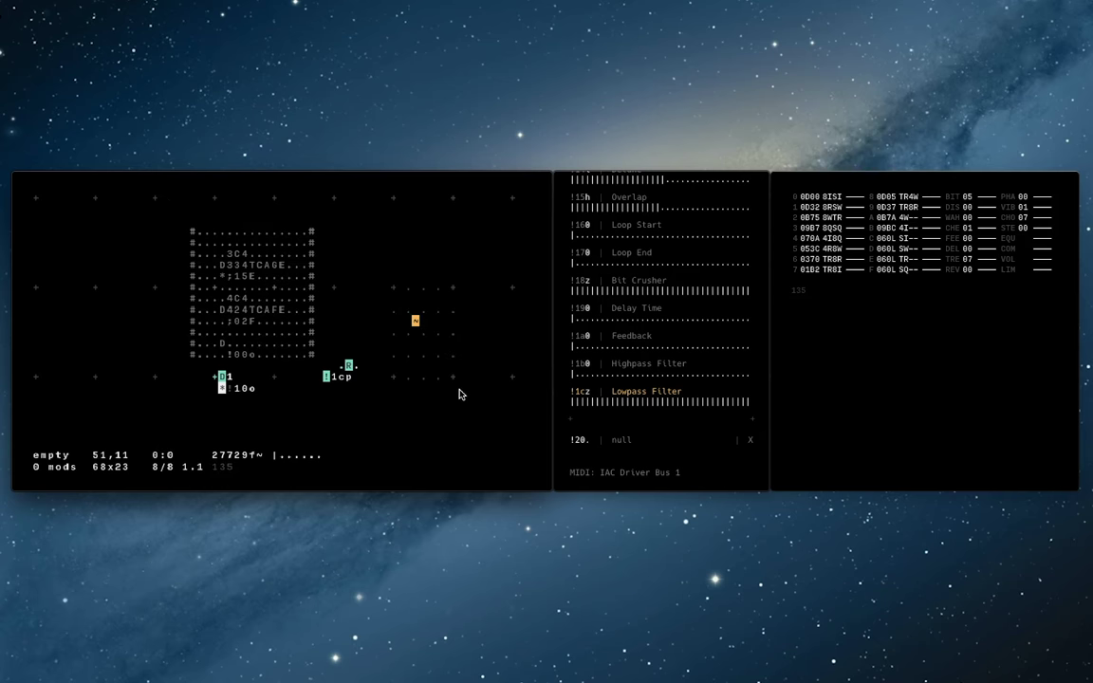
Place a Delay operator (D) with mod 1 above and left of the !1c message so it bangs the Lowpass Filter CC.
left_click(371, 388)
key("space")
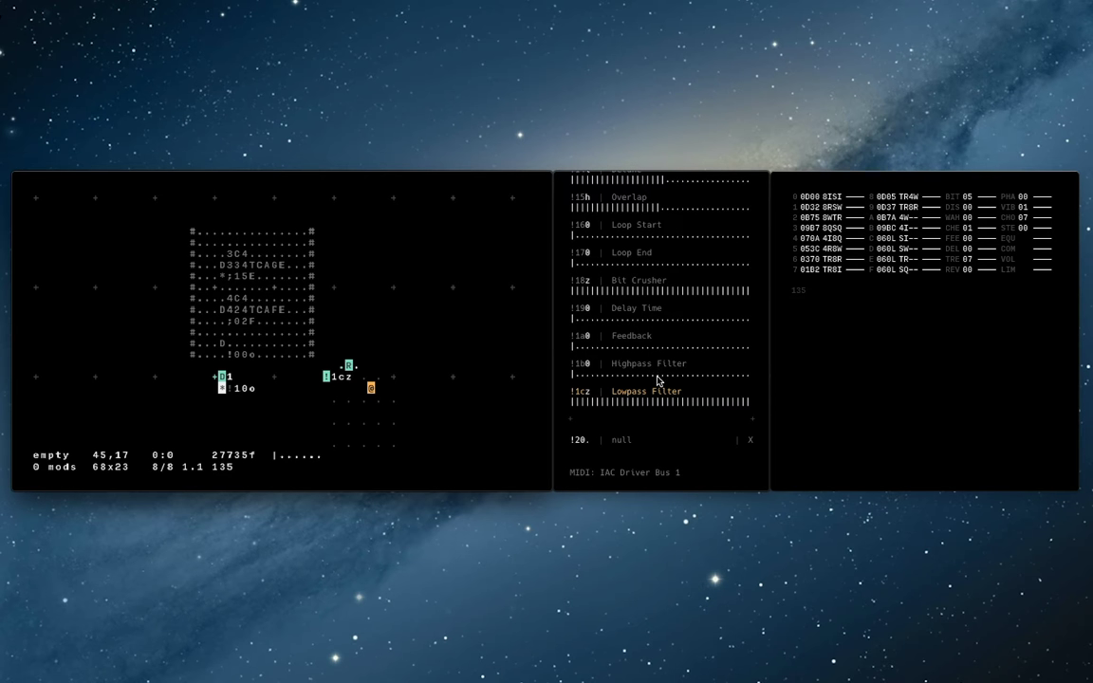
key("space")
left_click(319, 366)
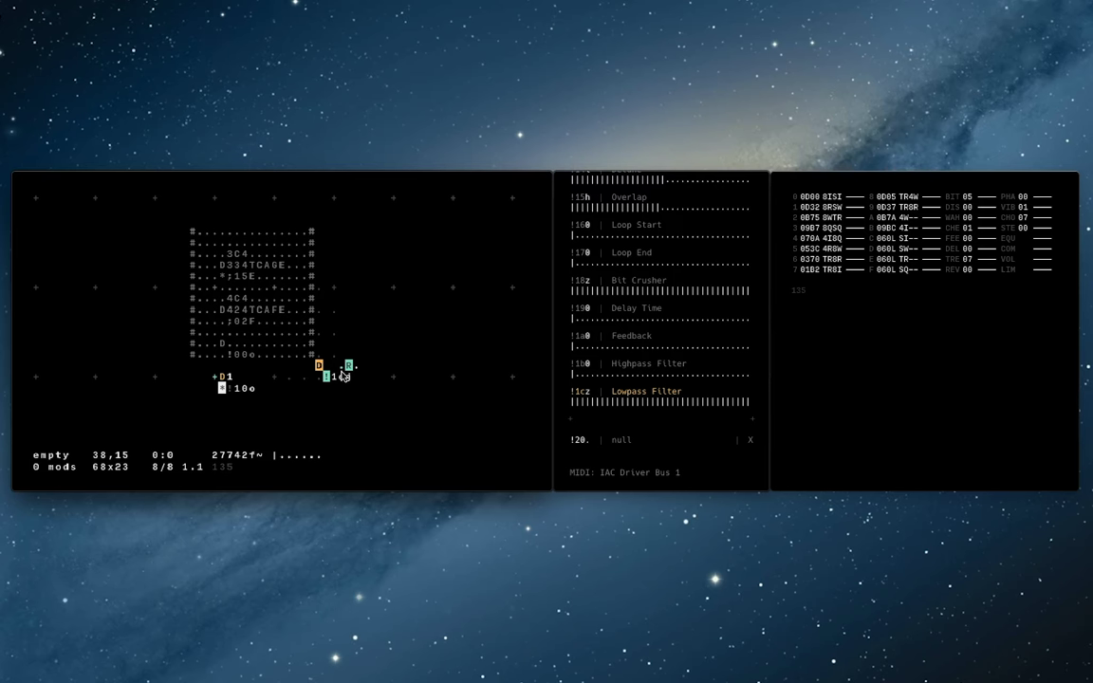
key("Right")
left_click(318, 365)
left_click(326, 366)
type("1")
left_click(341, 366)
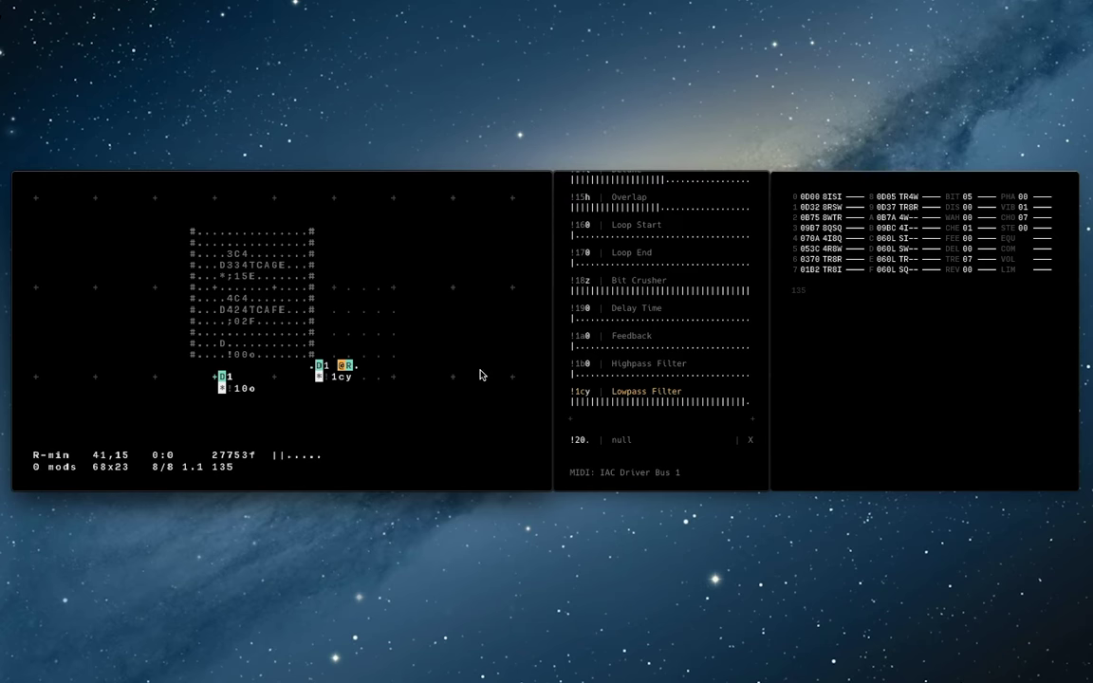
Set the mod of the Delay driving the !1c Lowpass Filter message to 2.
left_click(399, 334)
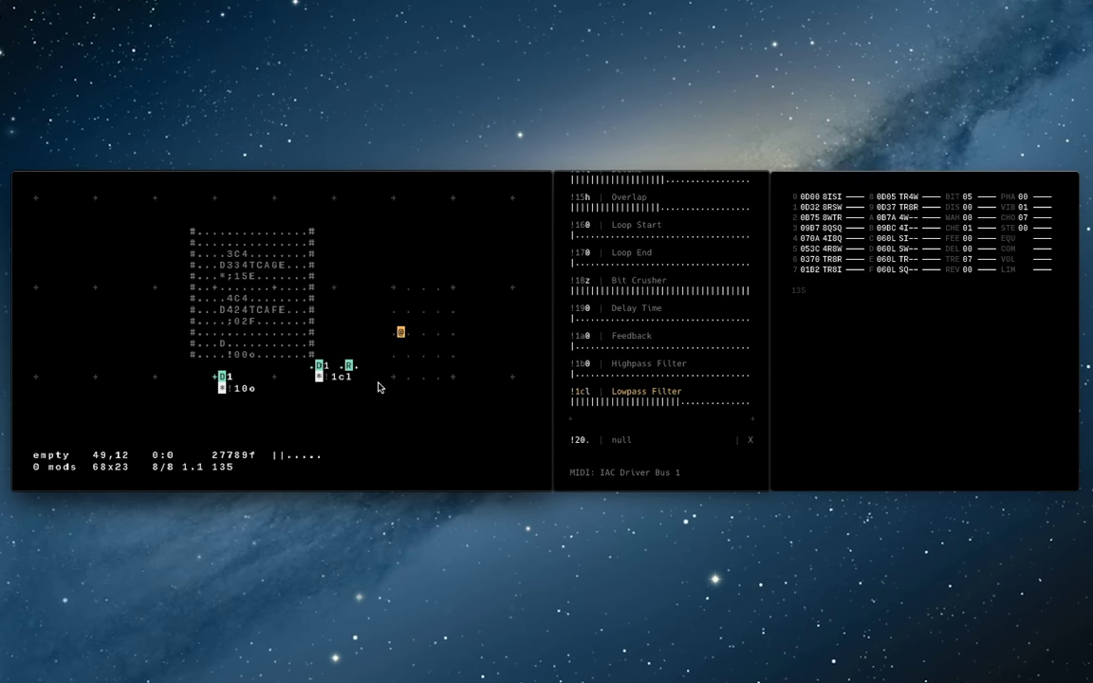
key("space")
left_click(324, 366)
key("space")
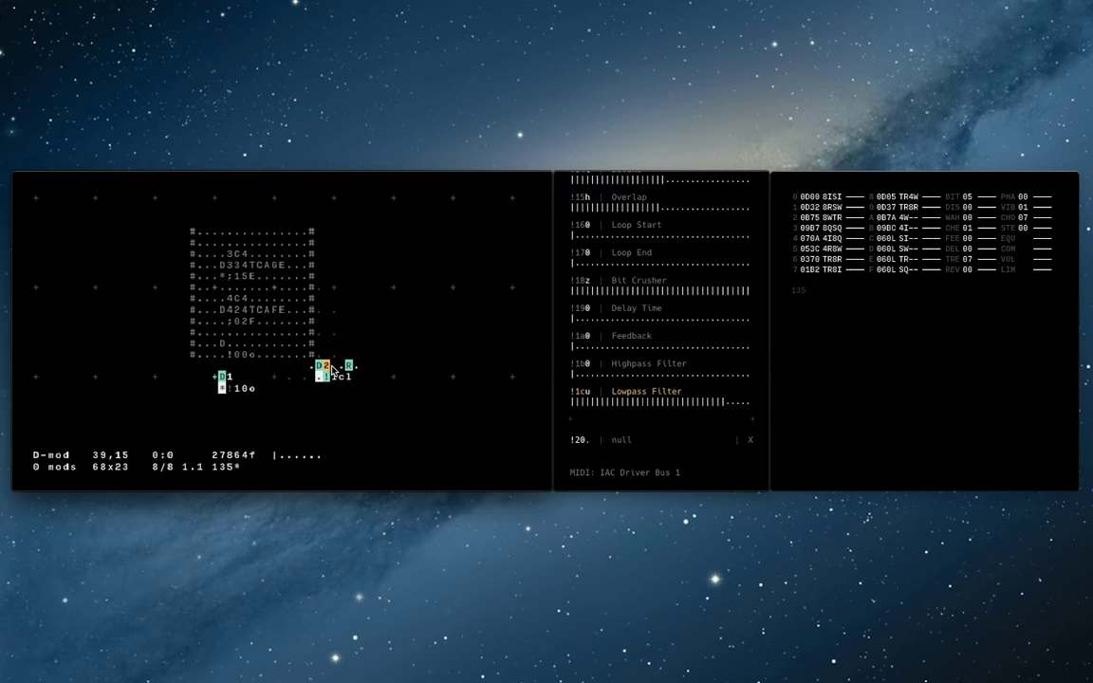
left_click(406, 321)
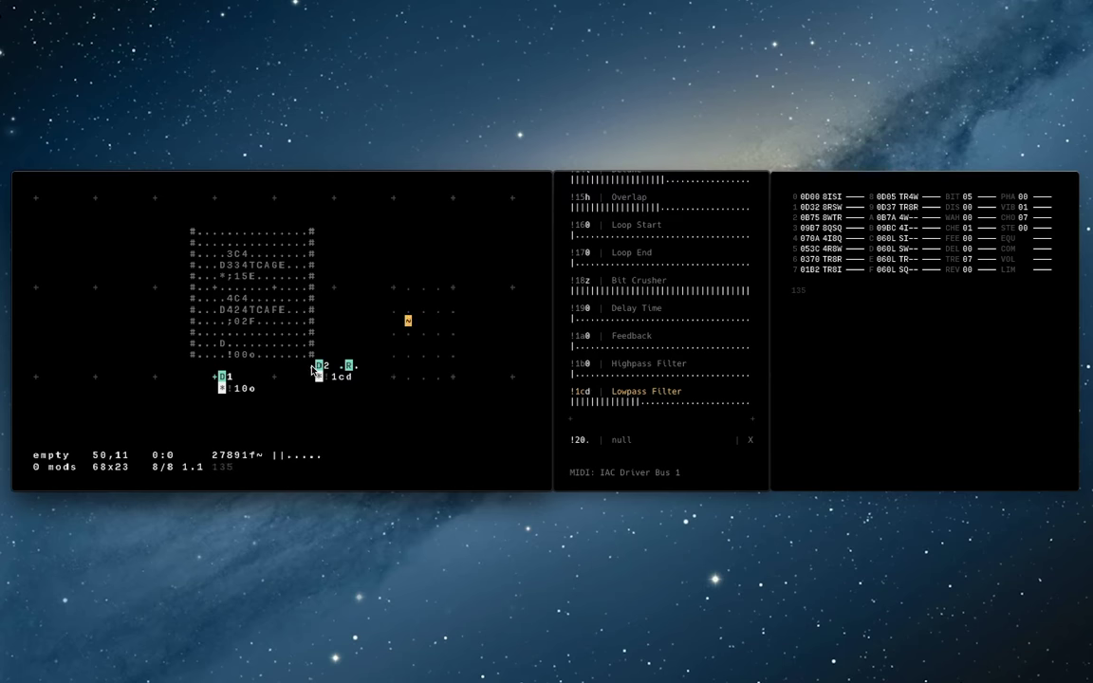
Duplicate the Delay, Random and !1c block four rows below the original.
left_click_drag(313, 370, 347, 376)
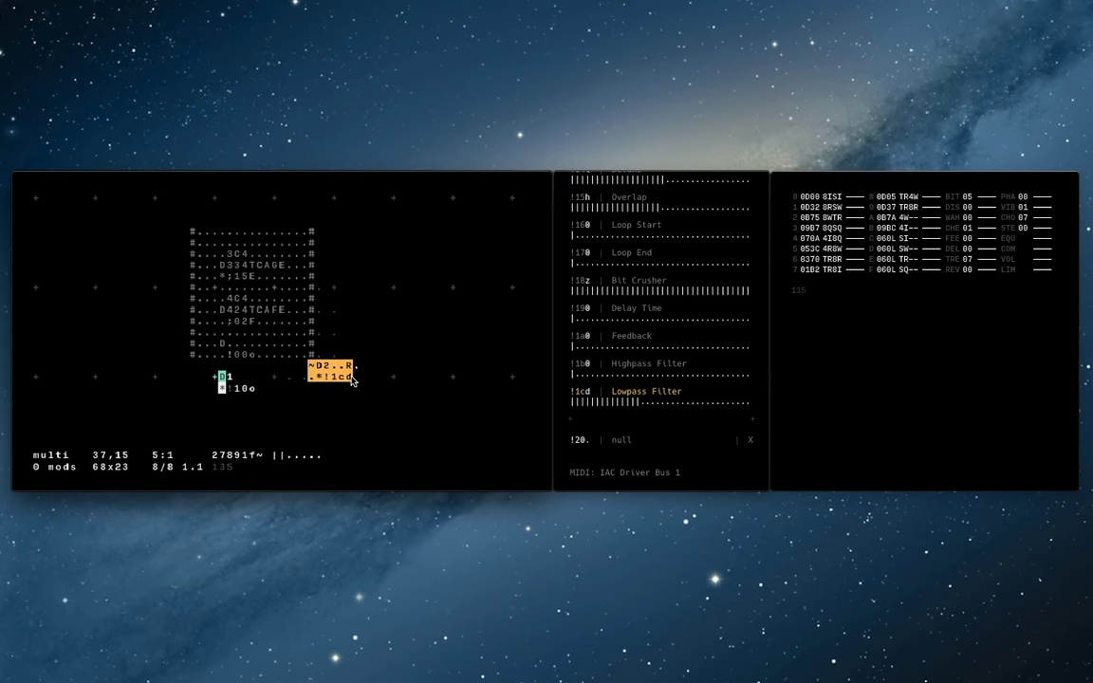
key("ctrl+c")
key("Down")
key("Down")
key("Down")
key("Down")
key("ctrl+v")
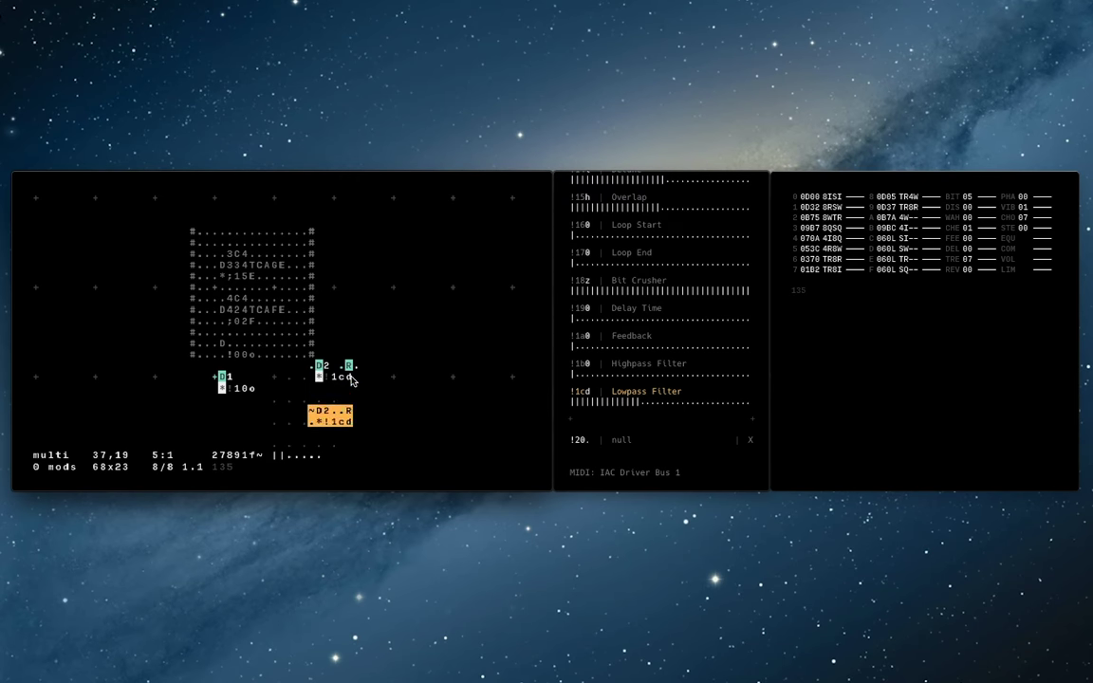
Change the duplicated CC message's knob to 4 so it controls the hat sample's Detune.
left_click(408, 355)
scroll(748, 334, "up", 5)
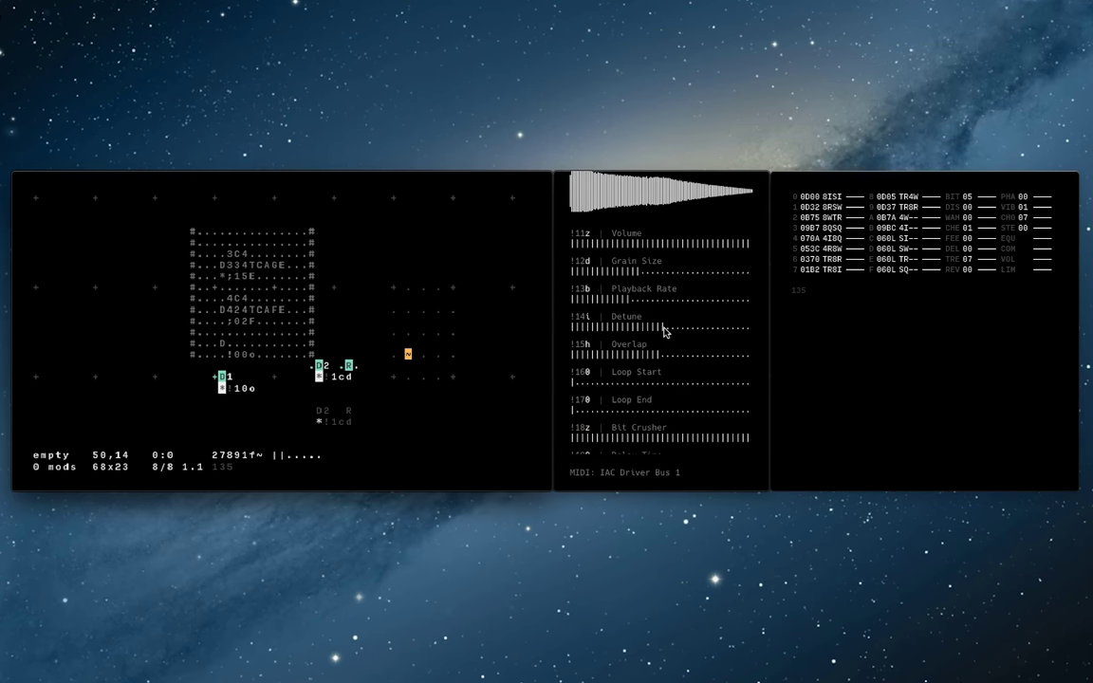
left_click(342, 424)
type("4e")
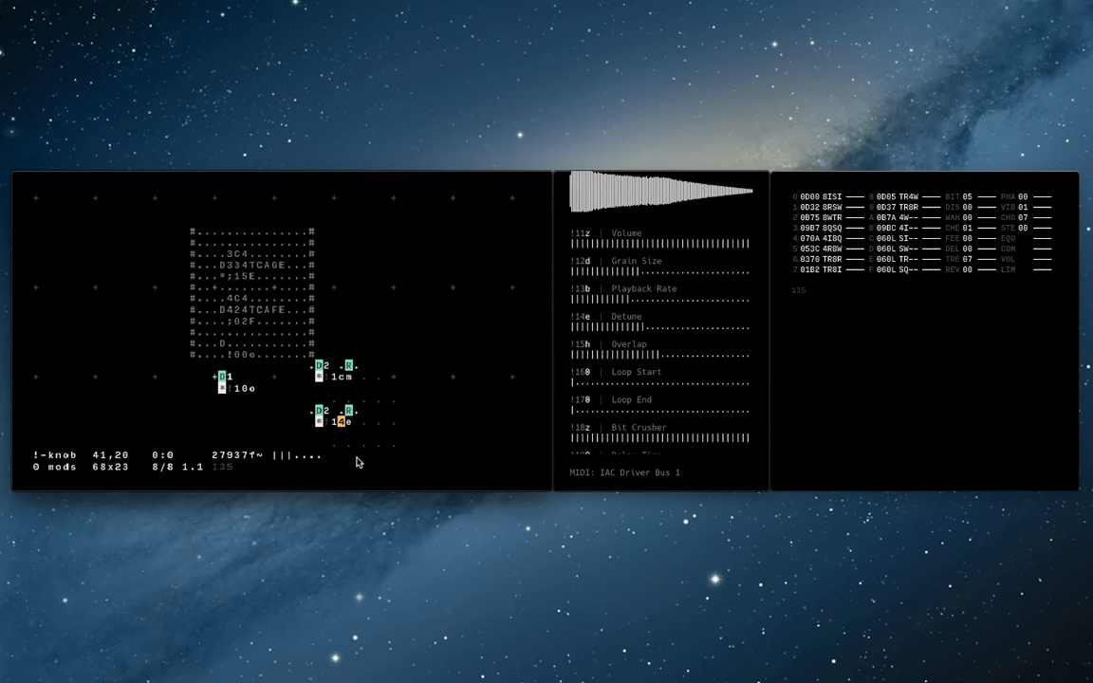
Delete the duplicated Detune block and set the hat sample's Detune back to i.
left_click_drag(370, 443, 306, 400)
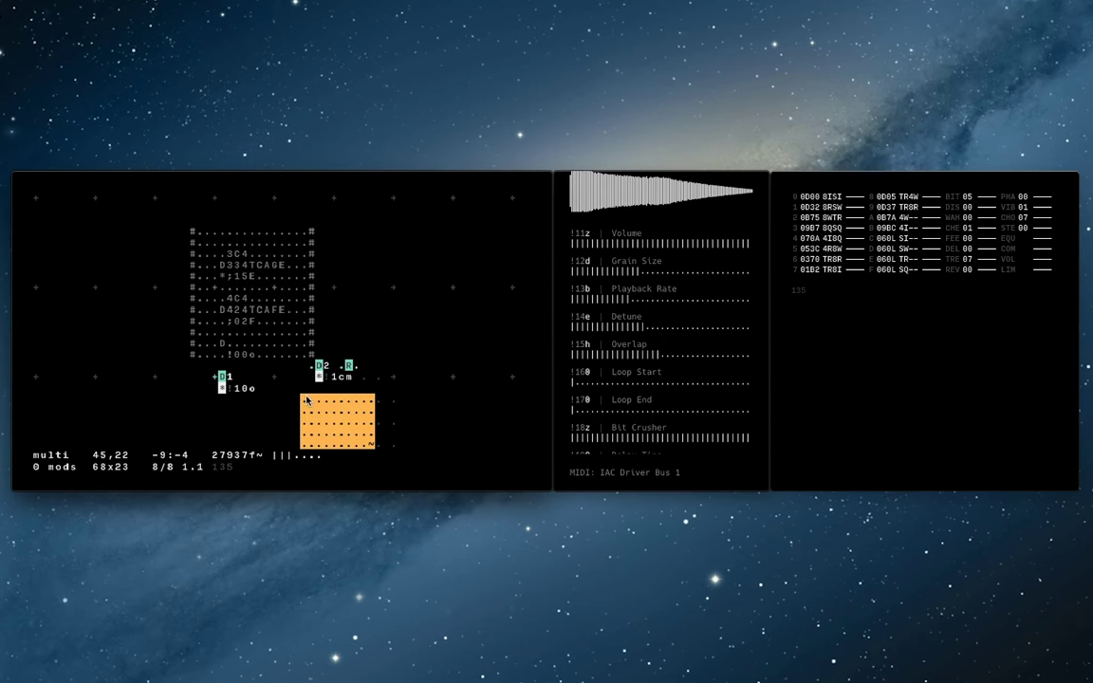
left_click(408, 377)
left_click_drag(652, 328, 665, 331)
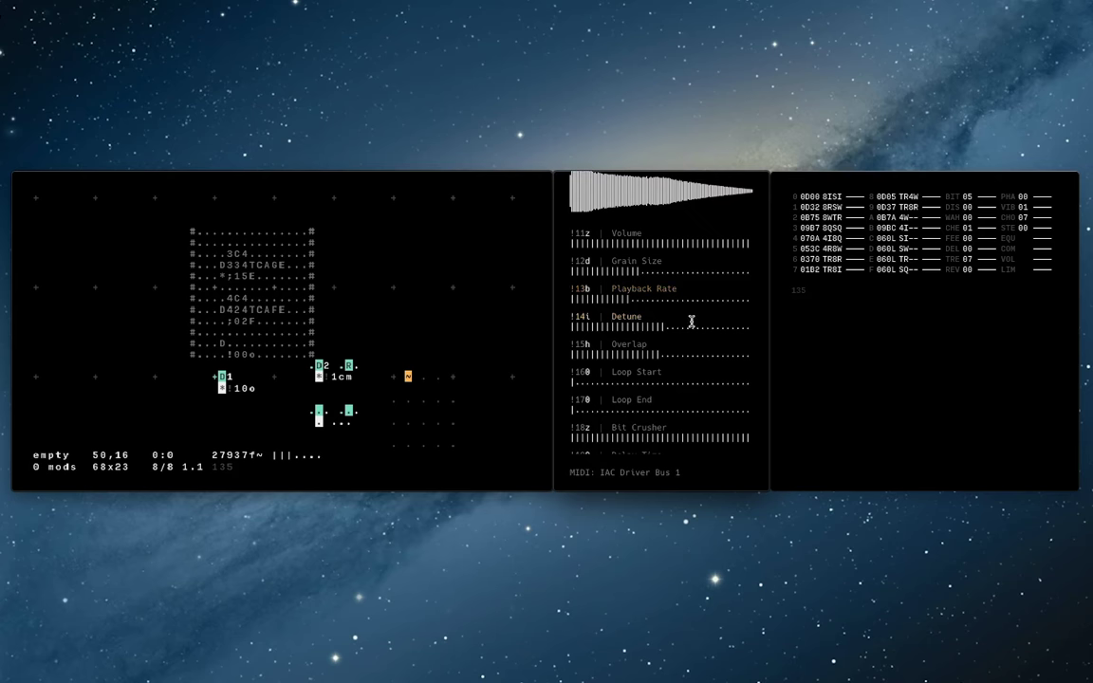
Comment out the block containing the three note sequences and the !00o kick trigger.
scroll(705, 390, "down", 10)
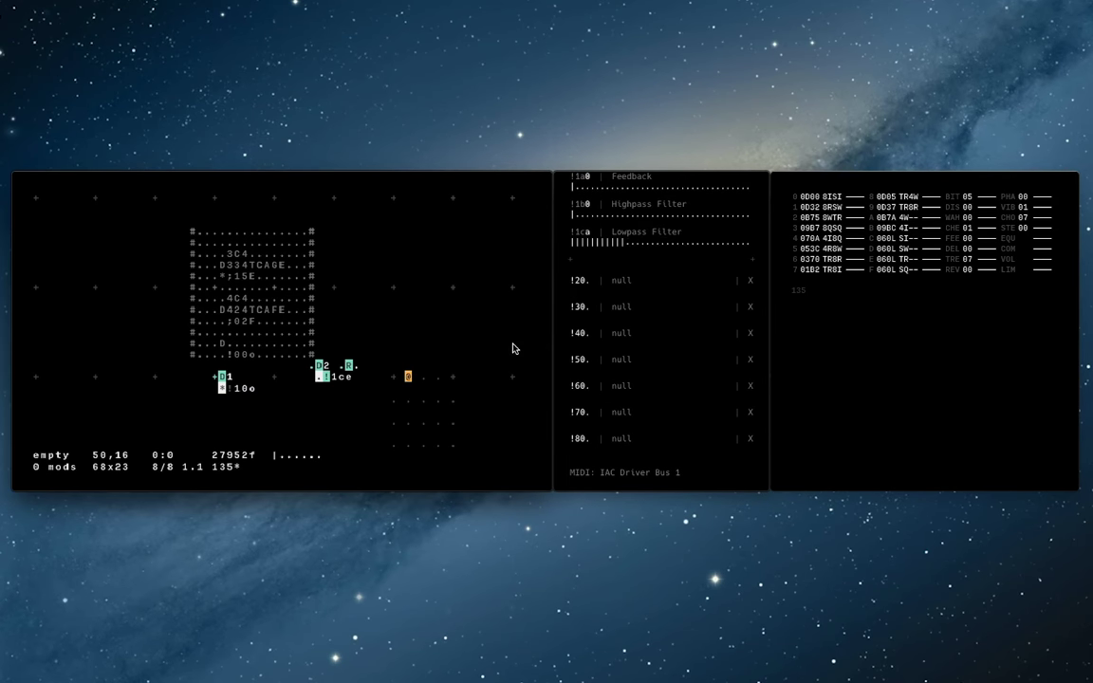
scroll(737, 319, "up", 10)
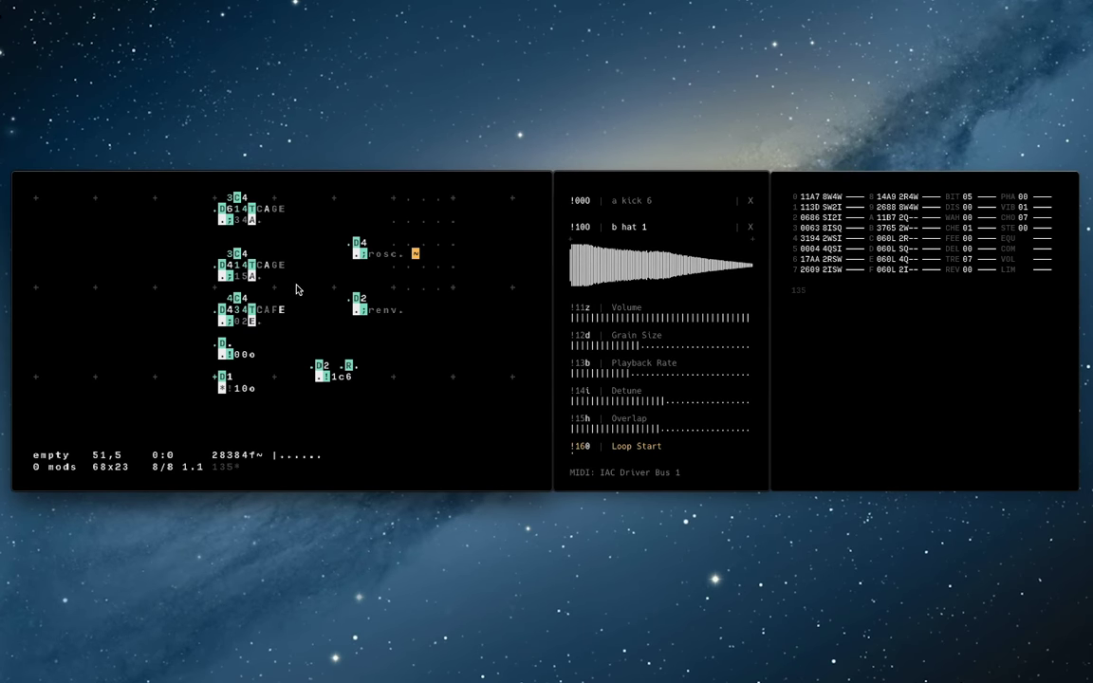
left_click_drag(281, 328, 201, 187)
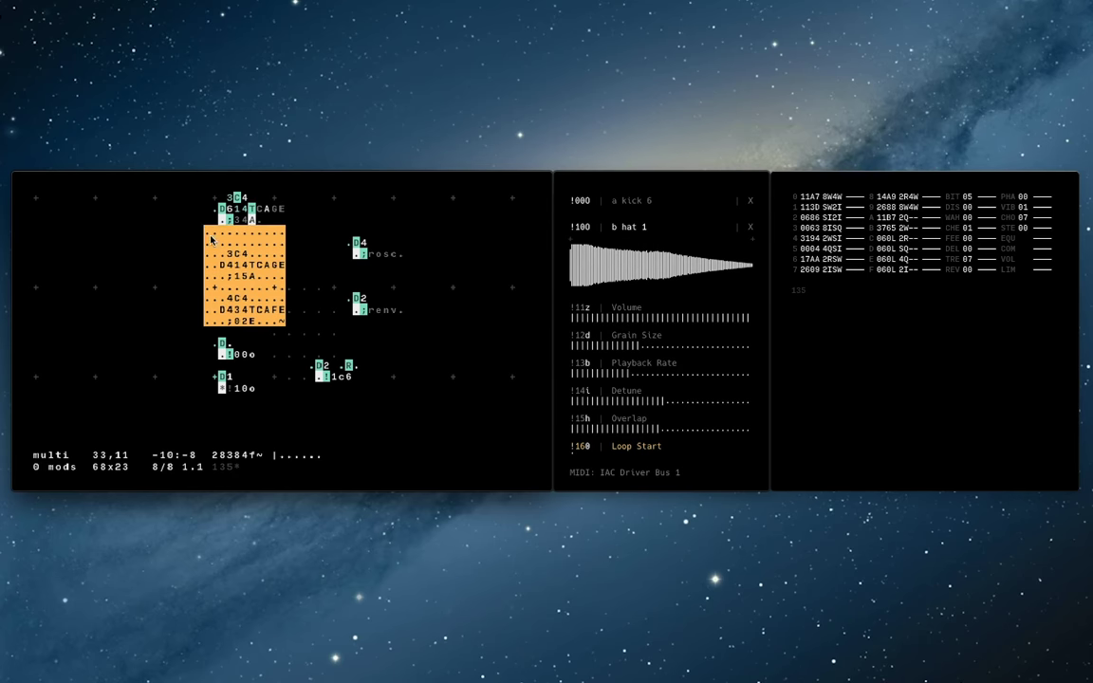
left_click(199, 230)
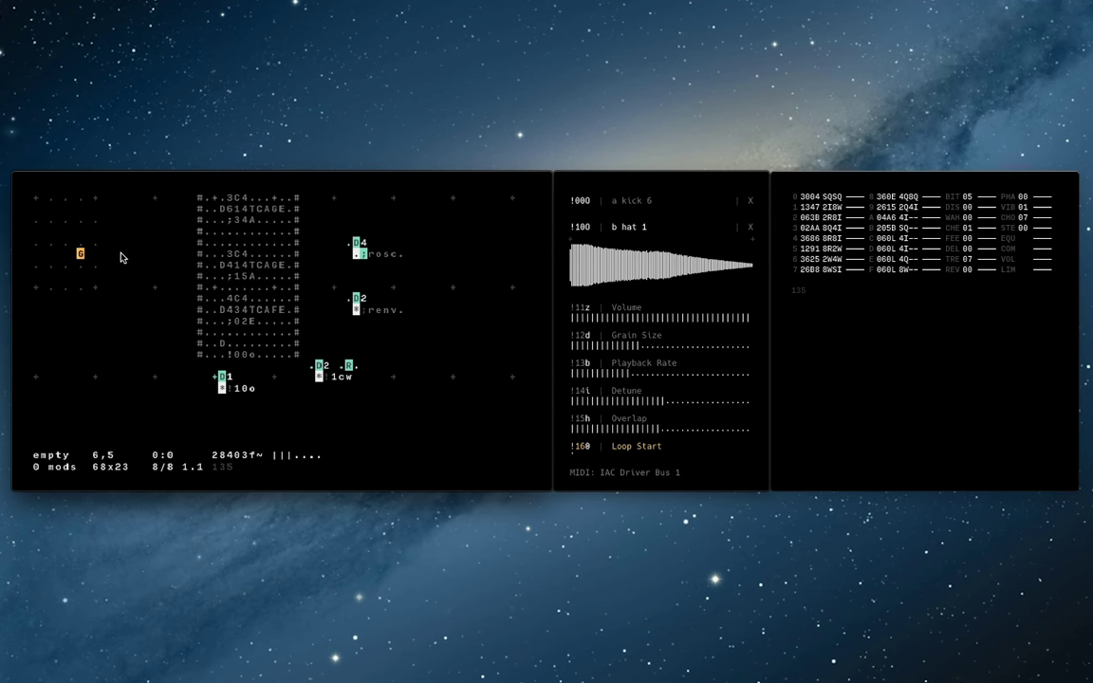
Add a Generator operator (G) with E as its input left of the commented code, and comment out the !10o hat trigger.
type("G")
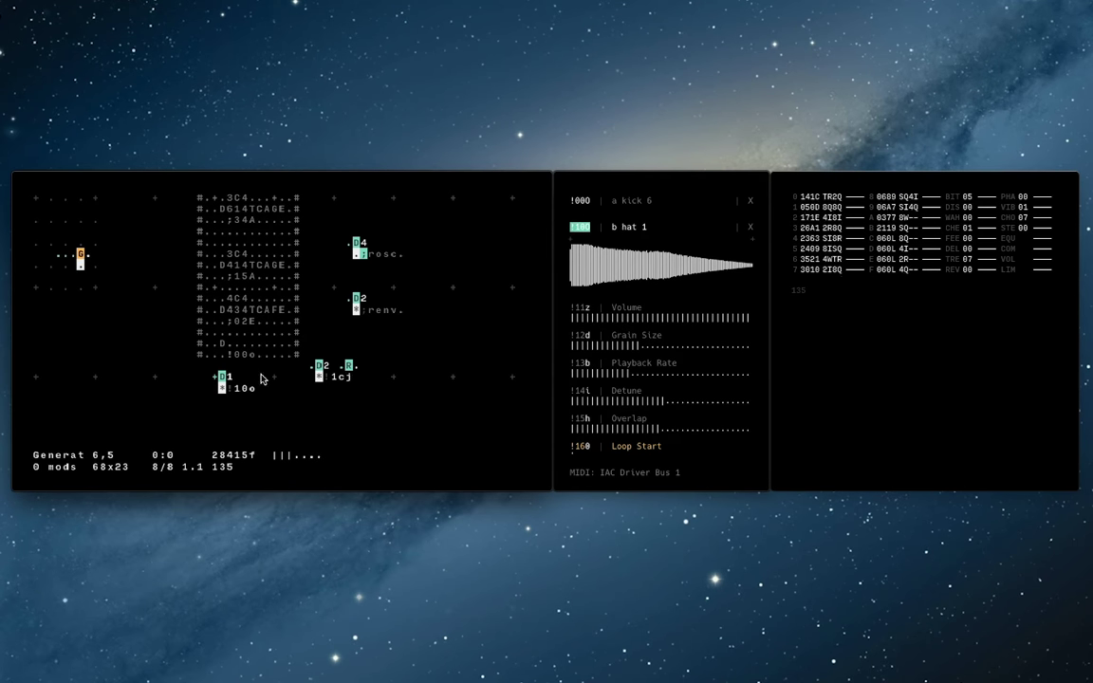
left_click(90, 256)
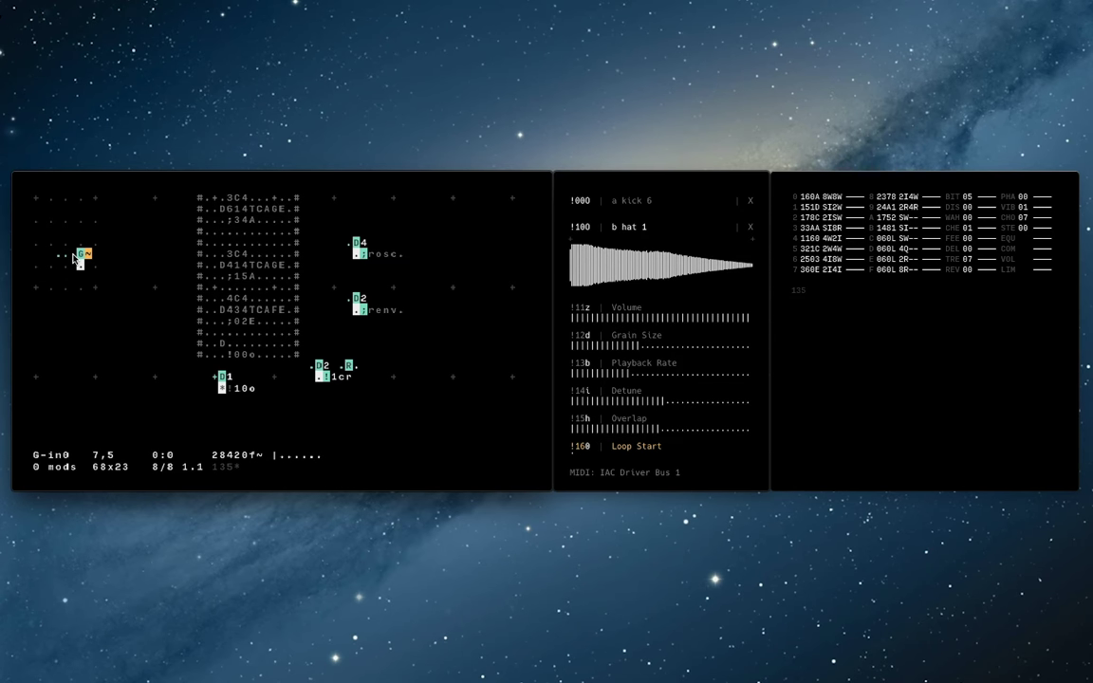
left_click(75, 255)
left_click(131, 293)
left_click(85, 255)
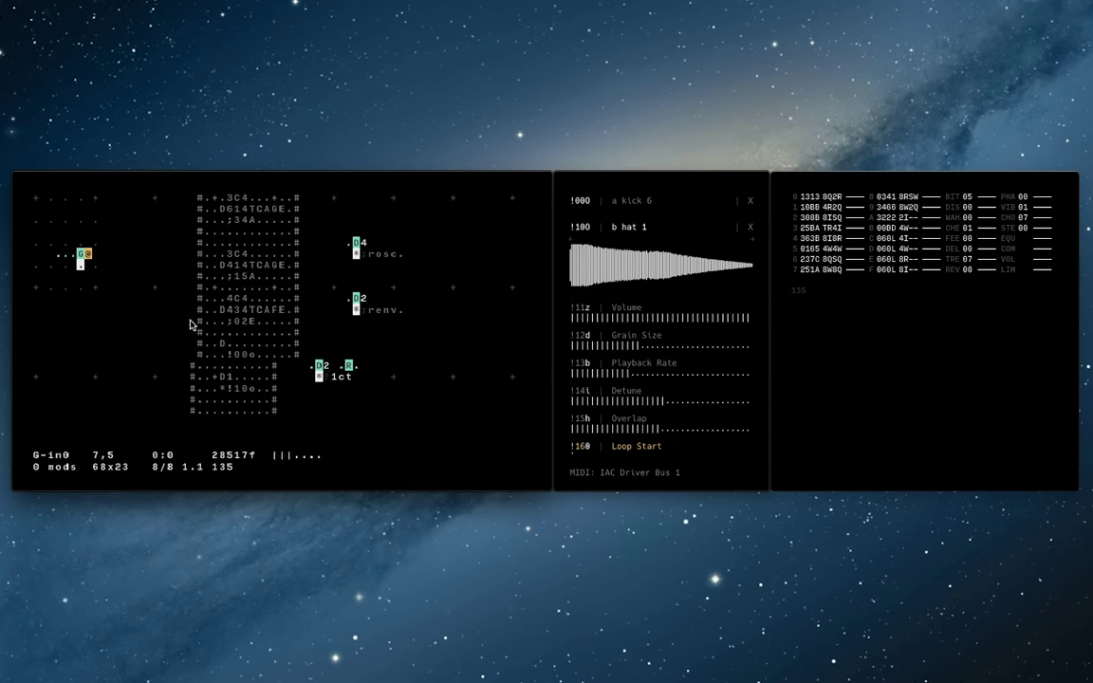
Place a Clock operator (C) above the generator's y input to vary the row where each E is emitted.
left_click(65, 245)
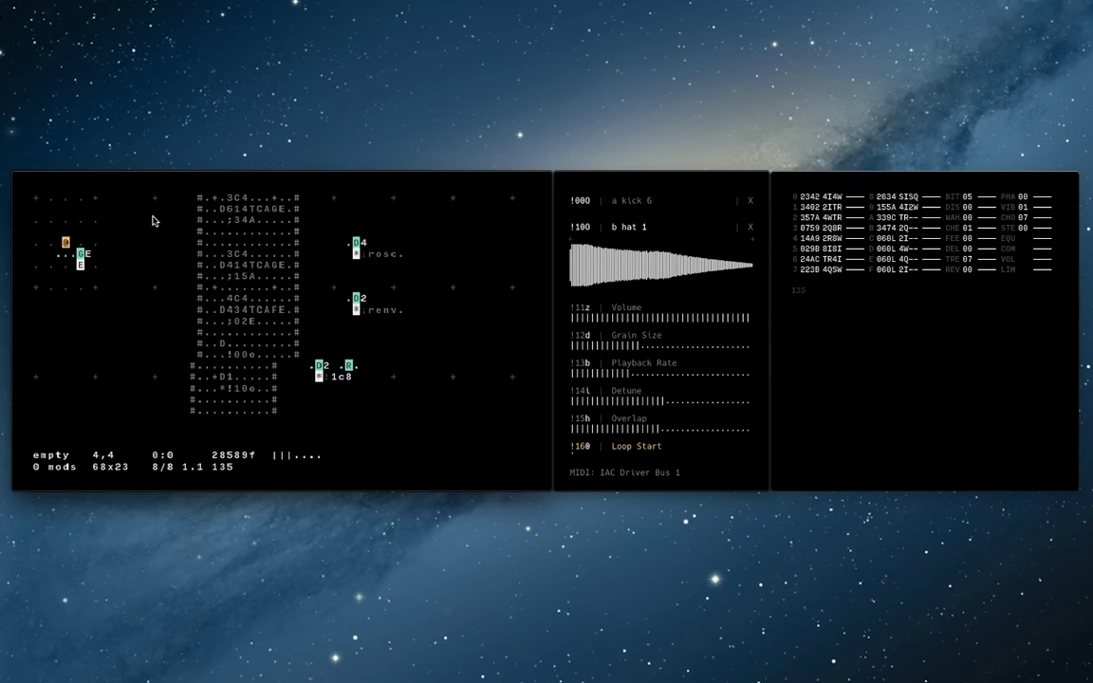
type("C.")
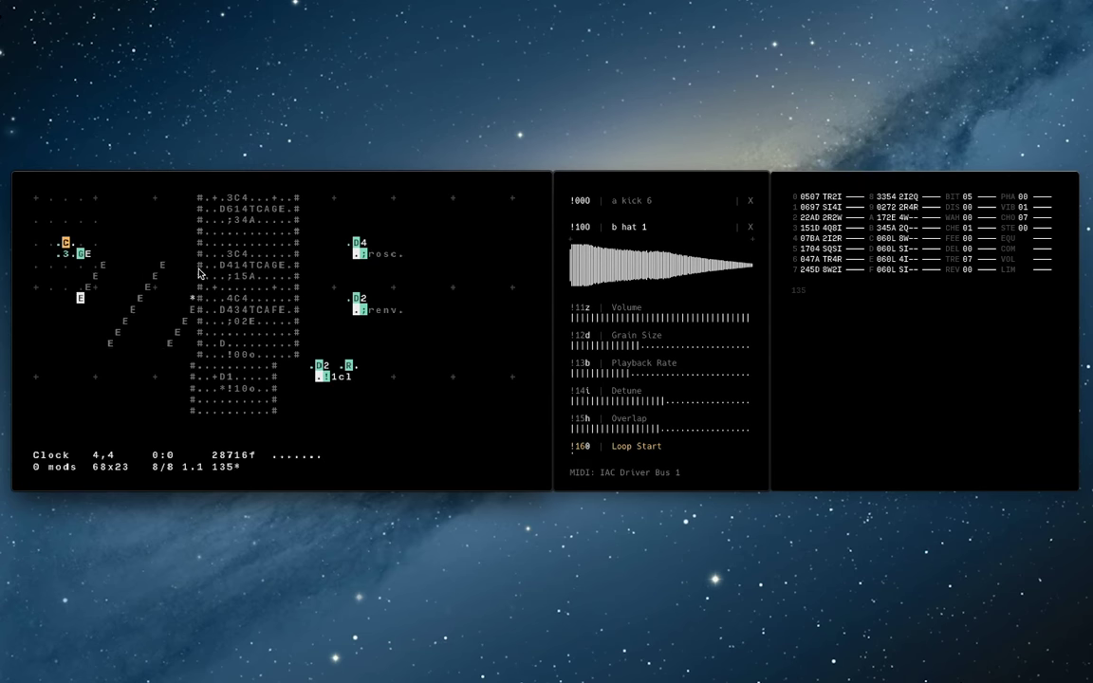
left_click(453, 332)
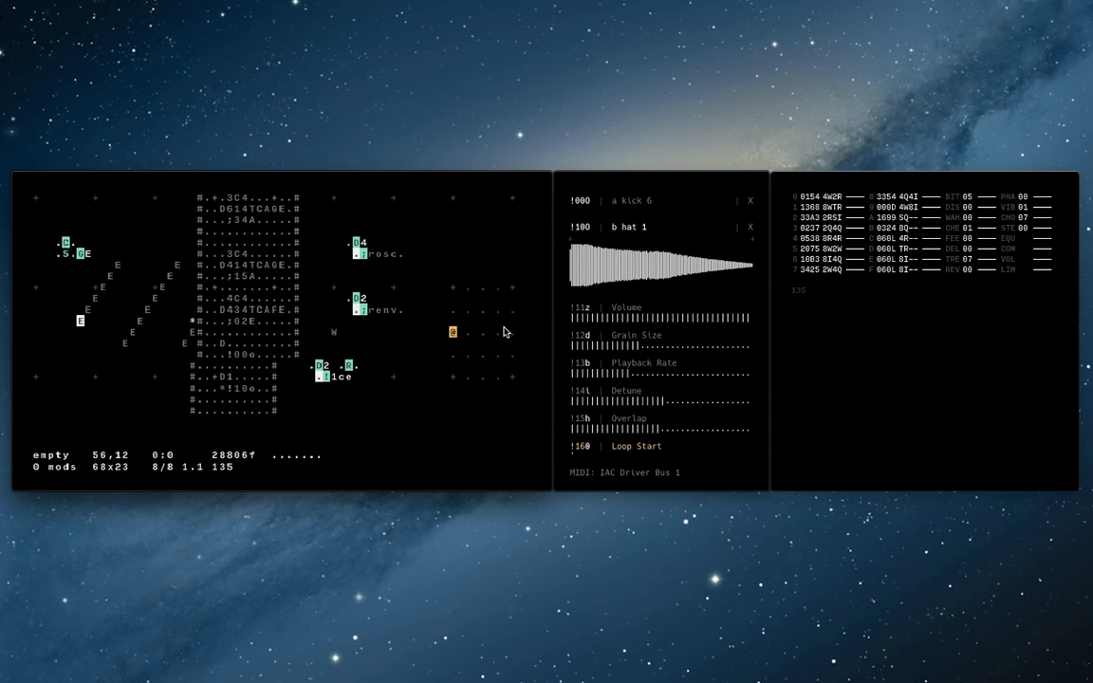
Stack eight UDP operators (;) in one vertical column across the path of the travelling E's.
left_click(132, 264)
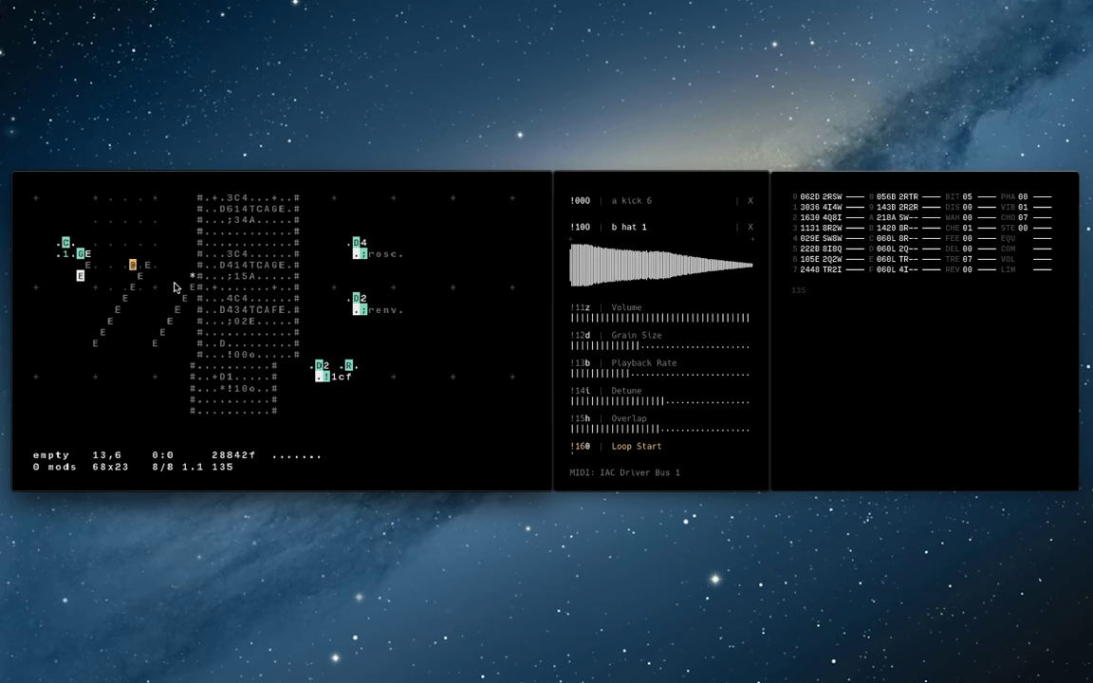
type(";")
key("Down")
key("Down")
type(";")
key("Down")
key("Down")
key("Right")
key("Up")
key("Up")
key("Up")
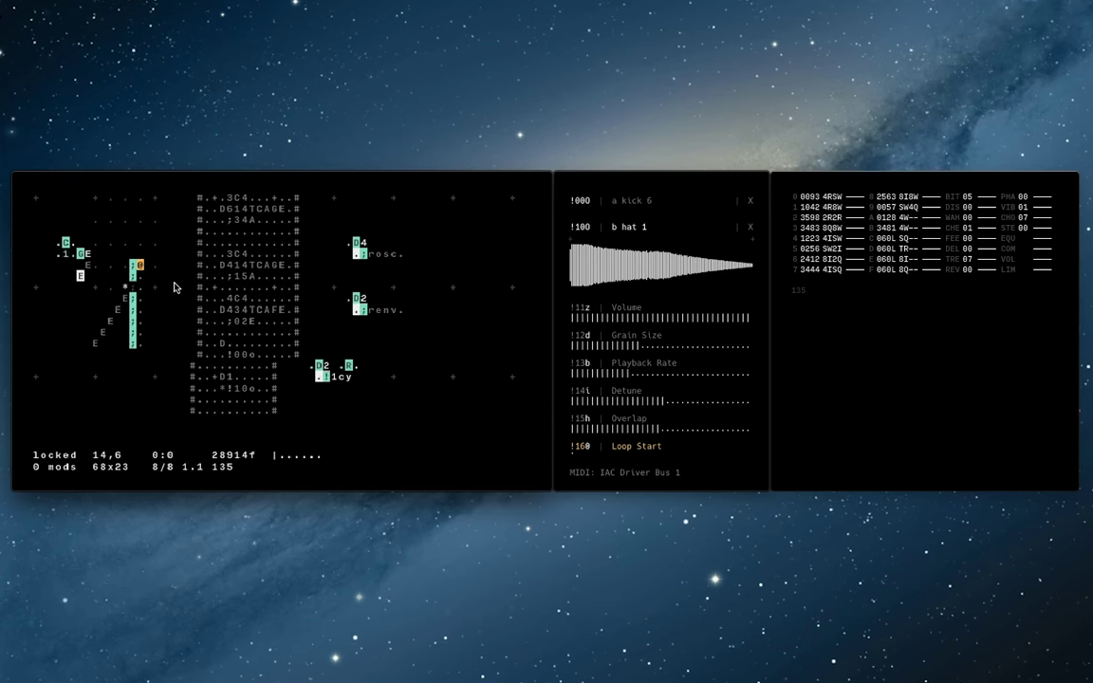
Comment out the ;rosc block and enter 0 as the first character of all eight UDP messages.
left_click_drag(334, 220, 417, 269)
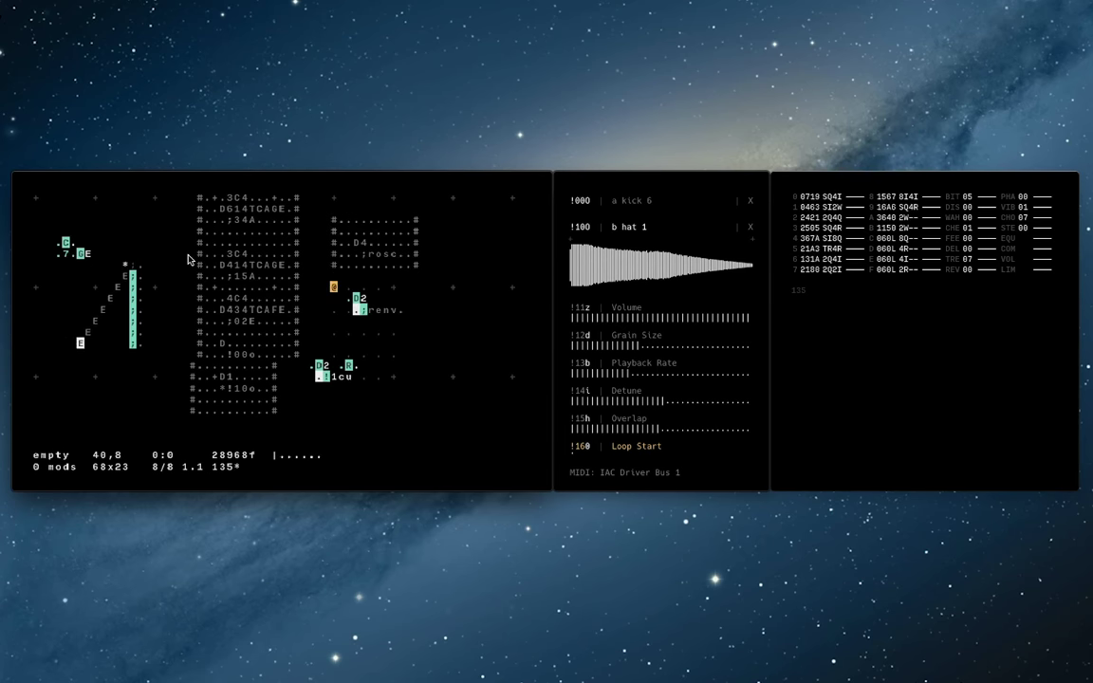
left_click(141, 267)
key("Down")
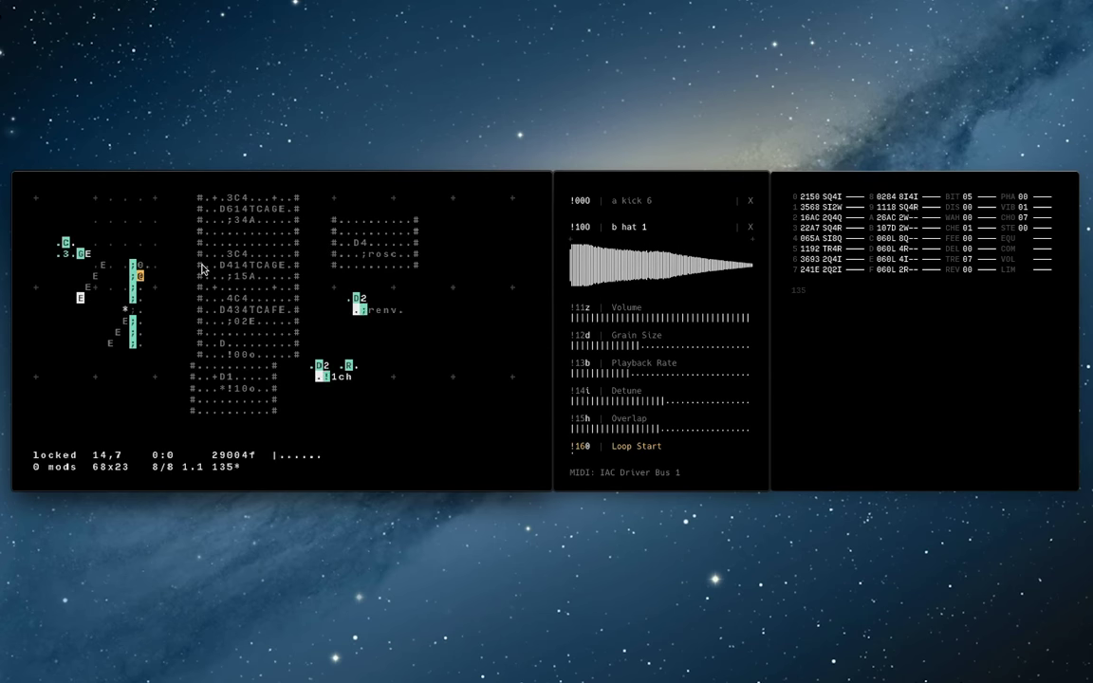
key("Down")
key("Down")
key("Down")
key("Down")
key("Down")
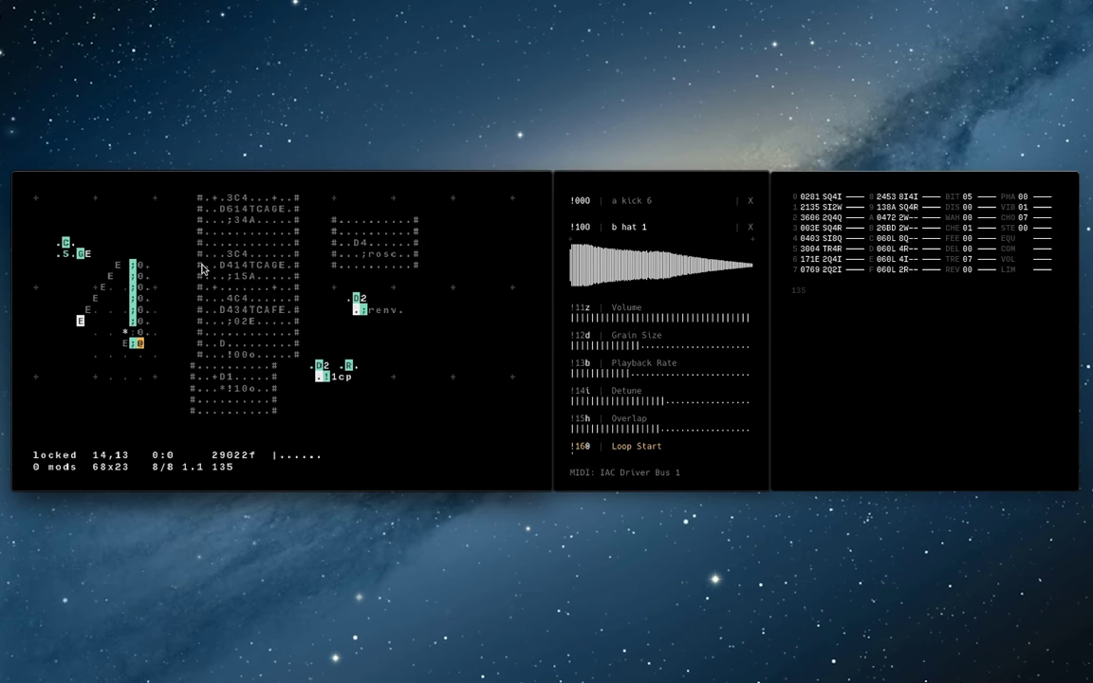
Fill the second character of the eight UDP messages, from first to last row, with the repeating pattern 1, 2, 3.
key("Up")
key("Up")
key("Up")
key("Up")
key("Up")
key("Up")
key("Up")
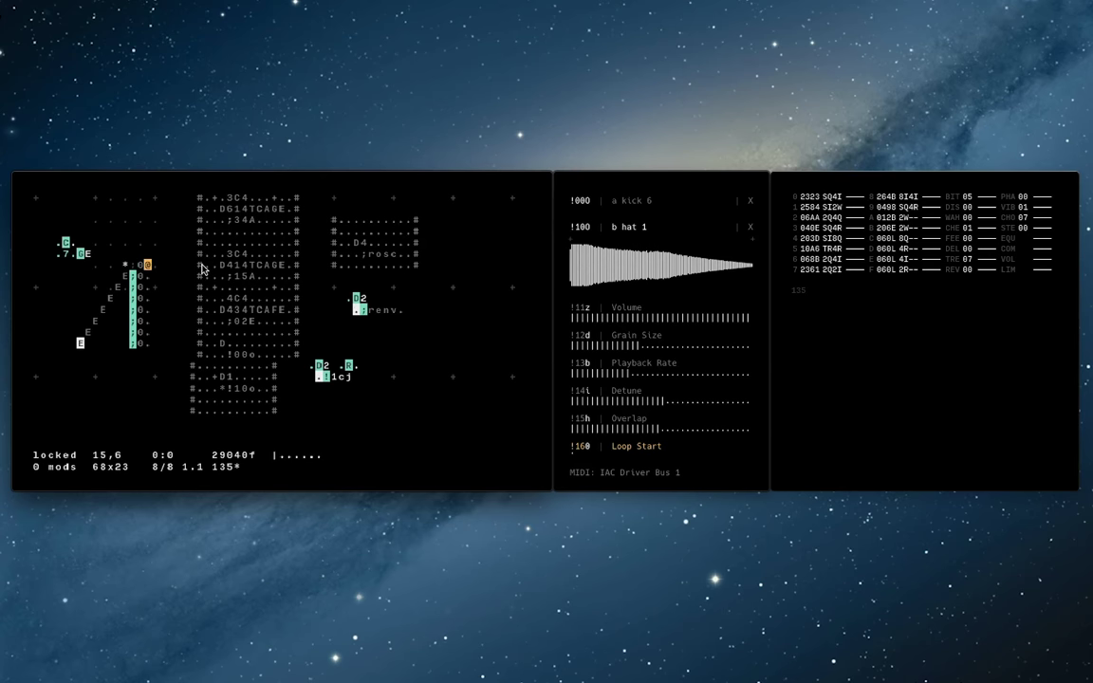
key("Down")
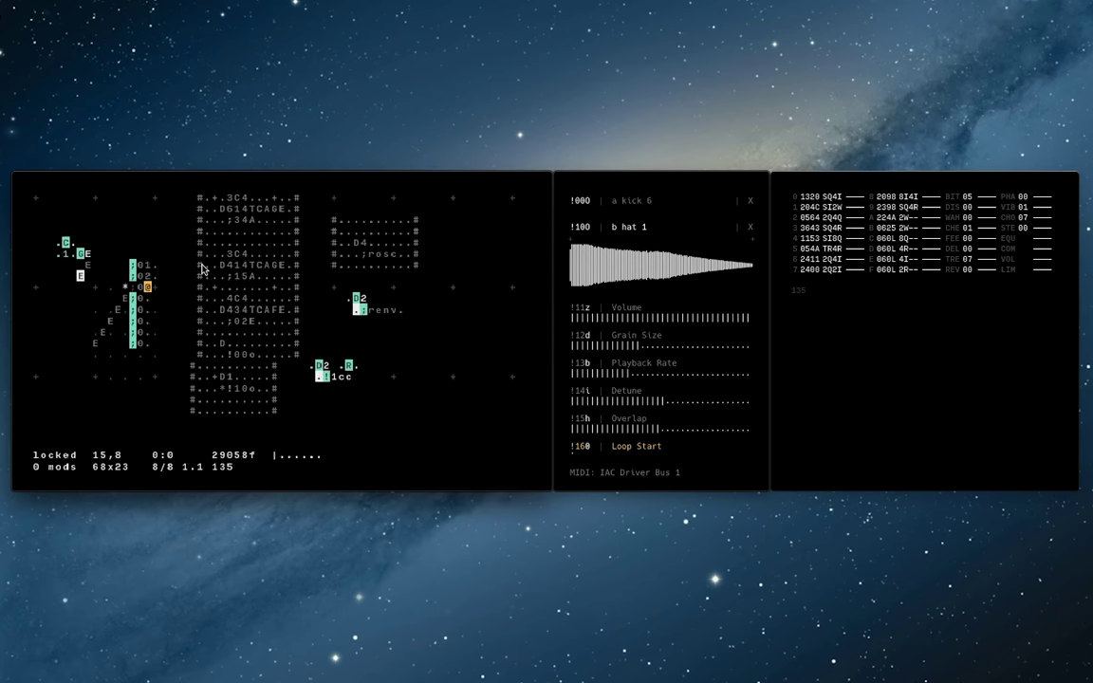
key("Down")
key("Down")
key("Down")
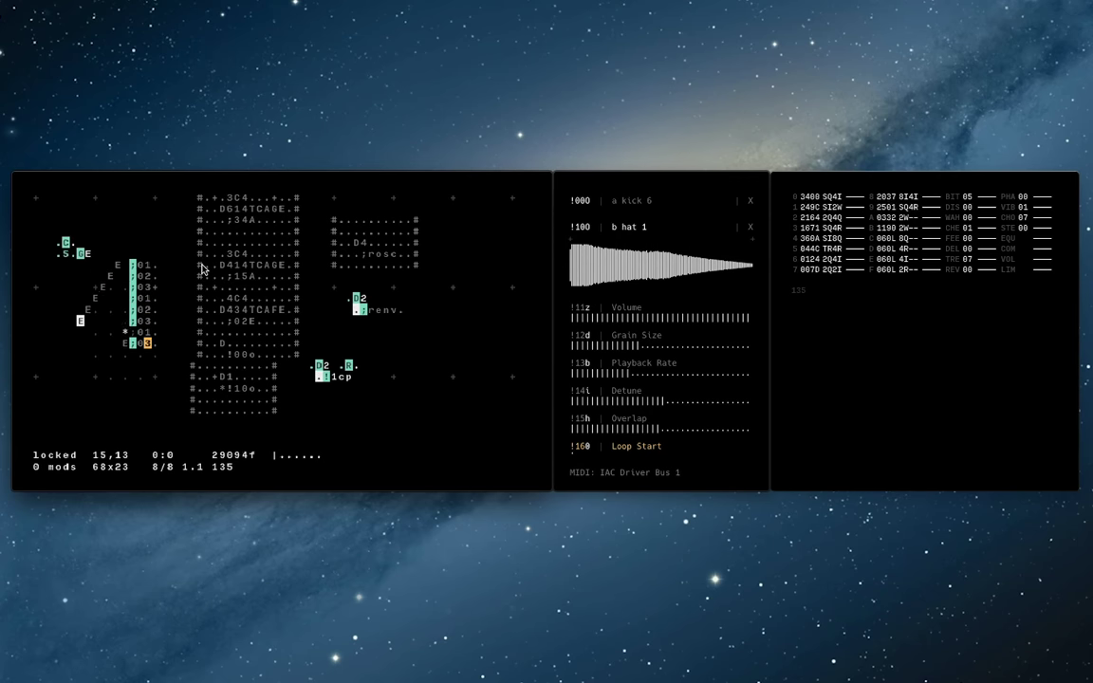
Add the notes A, B, C, D, E, F, G and E as the third character of the eight UDP messages.
key("Right")
key("Up")
key("Up")
key("Up")
key("Up")
key("Up")
key("Up")
key("Right")
key("Up")
key("shift+Left")
key("Left")
key("Down")
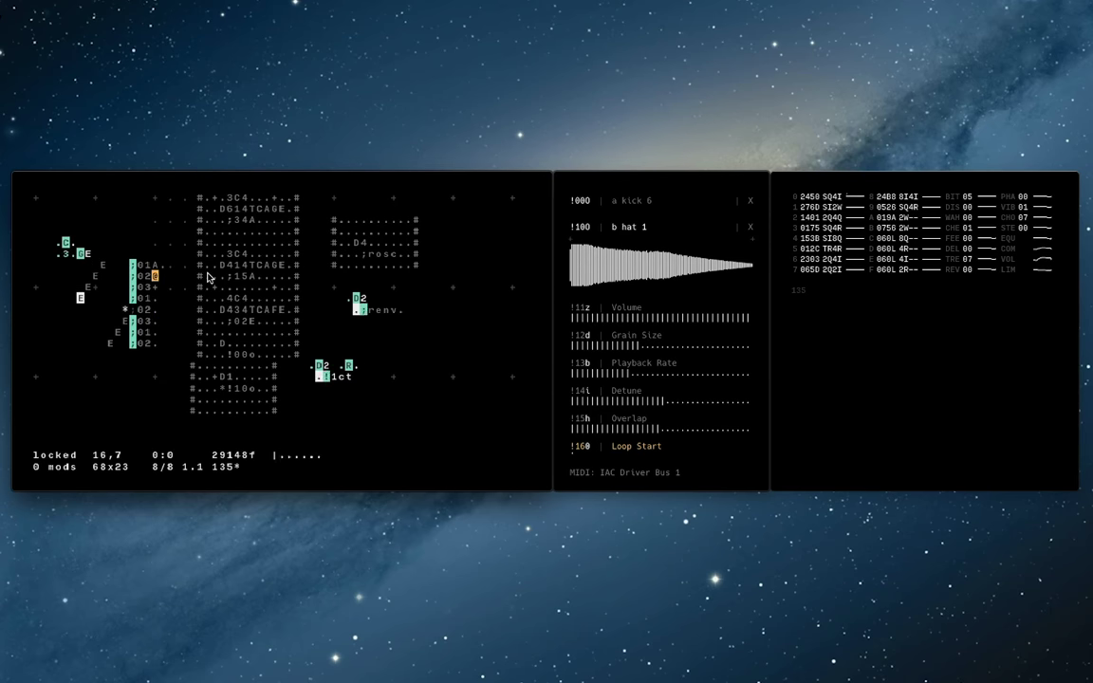
key("Down")
key("Down")
key("Down")
key("Down")
key("Down")
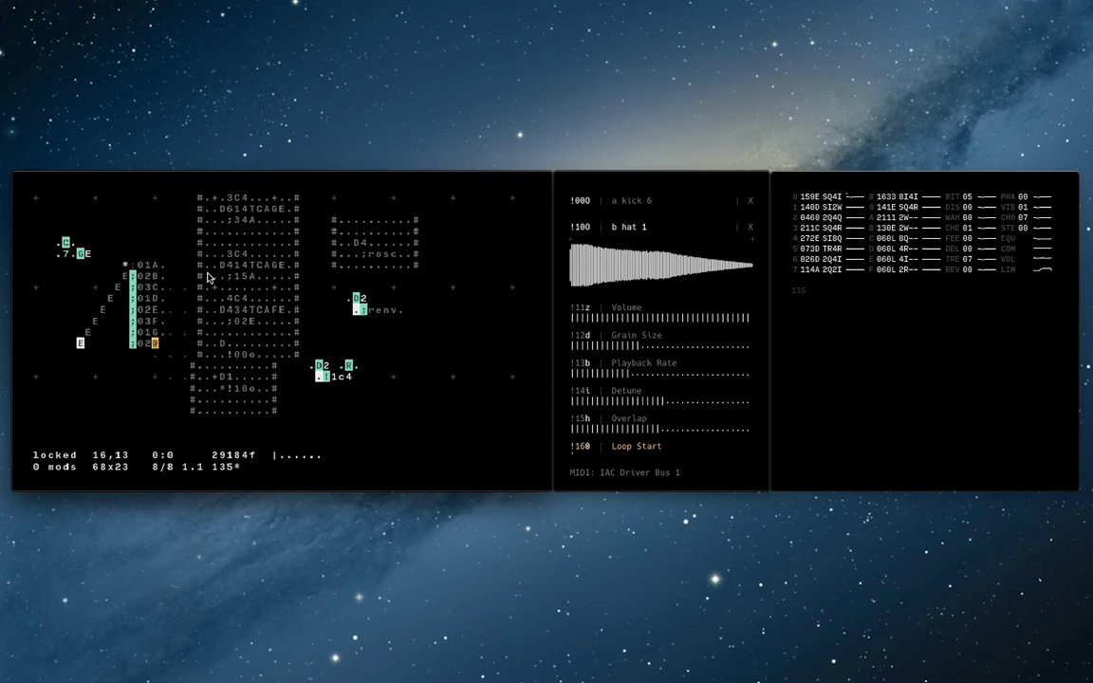
key("Right")
key("Right")
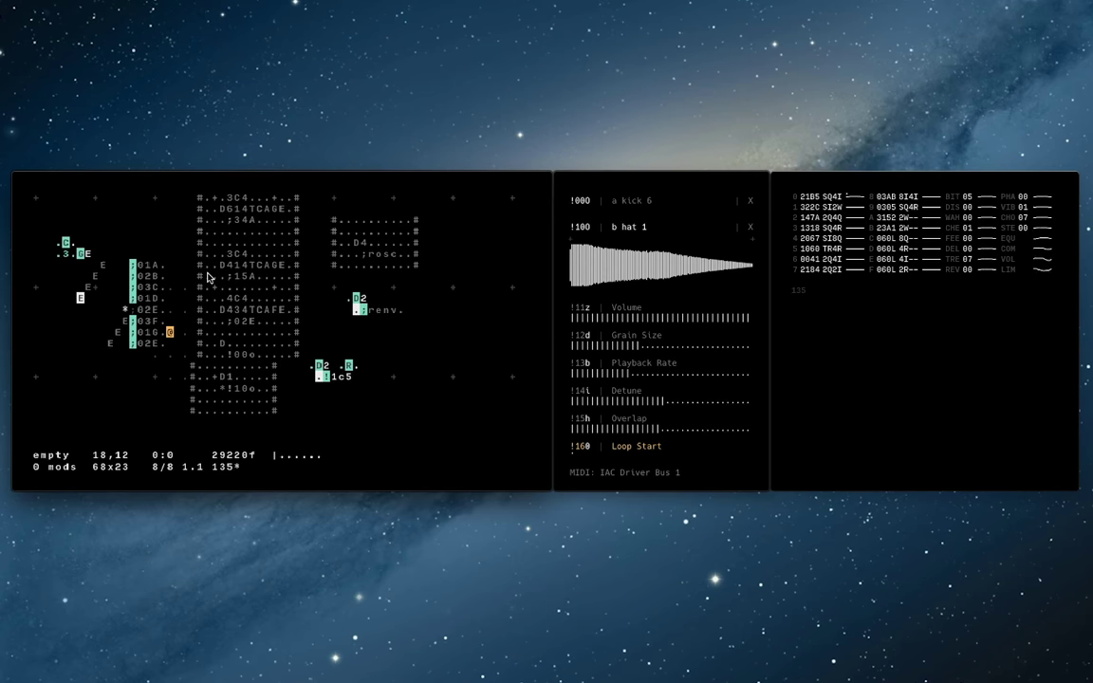
Comment out the D2 ;renv block and pause playback.
left_click_drag(333, 286, 414, 323)
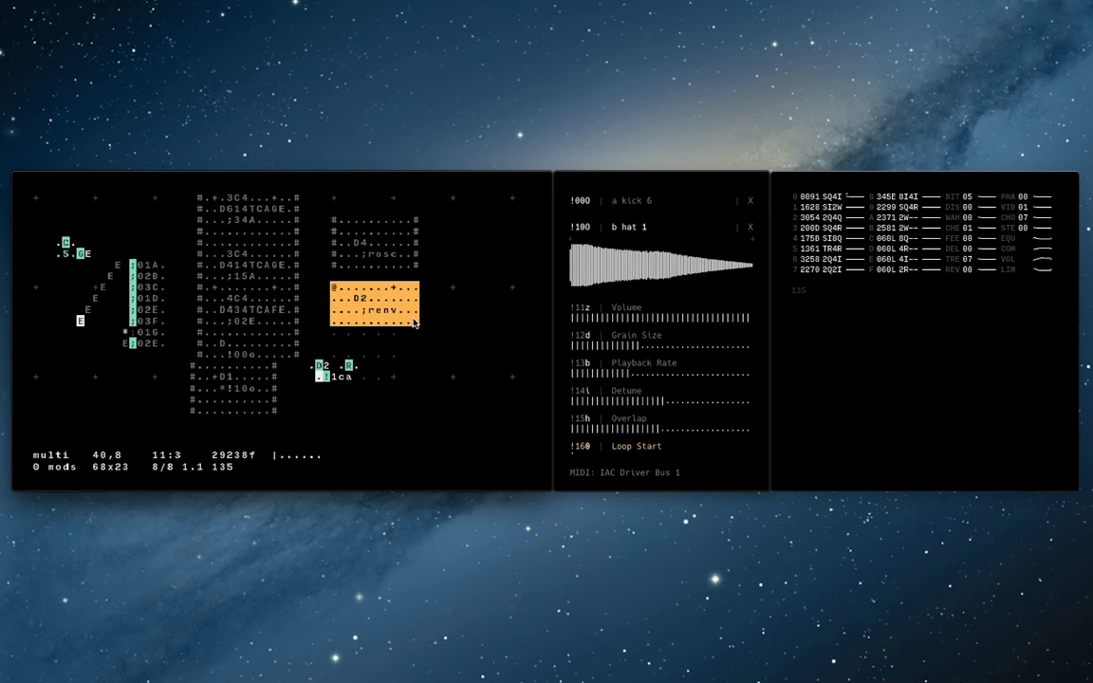
left_click(453, 310)
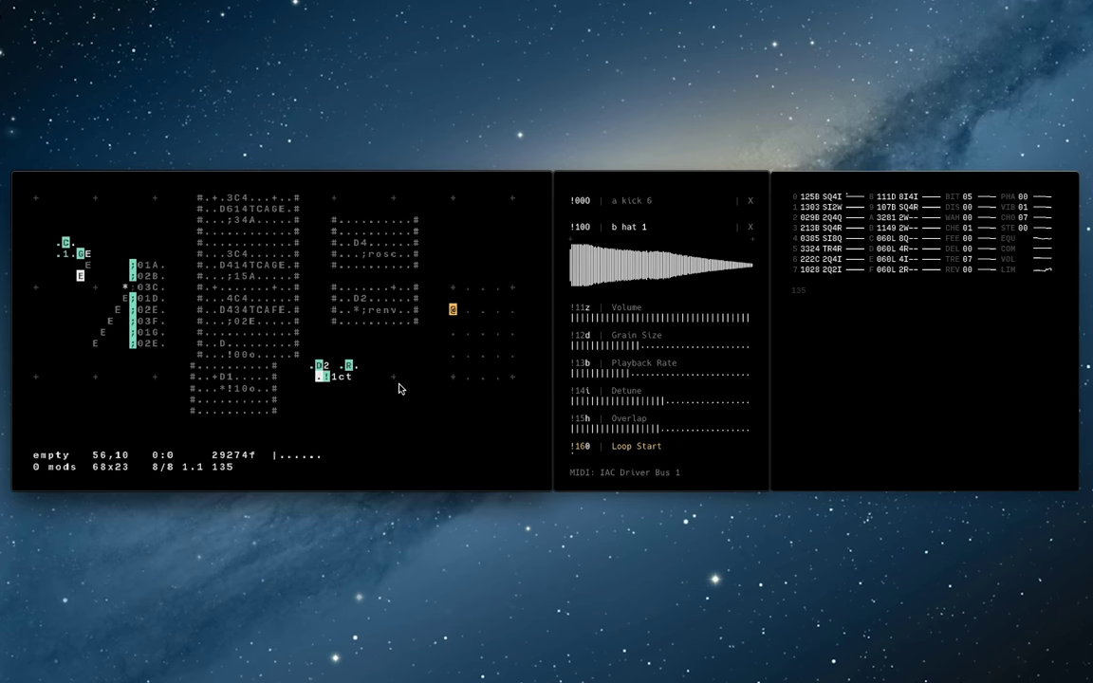
key("space")
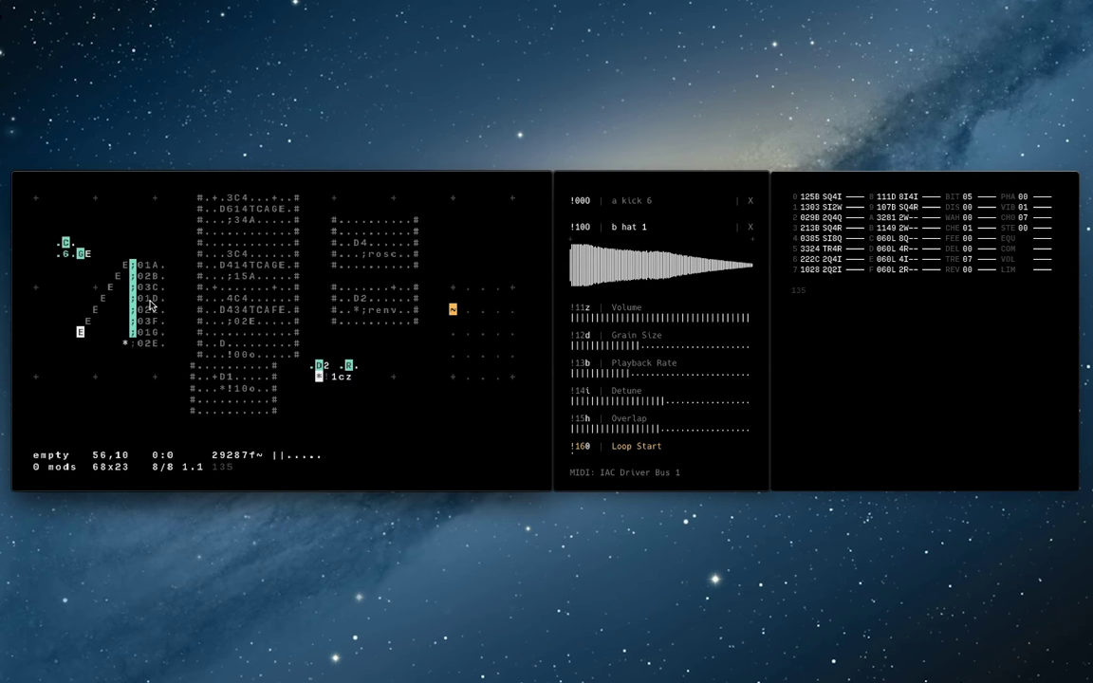
Resume playback and place a second Clock operator (C) with rate 2 above the rate input of the generator's clock.
left_click(60, 231)
key("space")
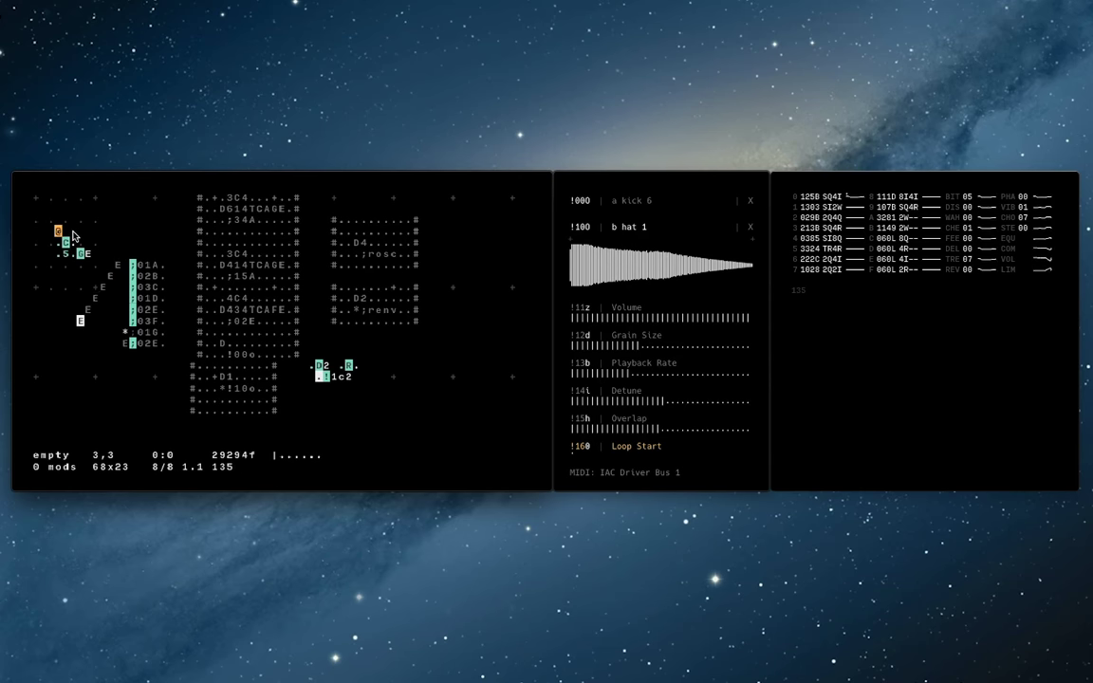
type("C")
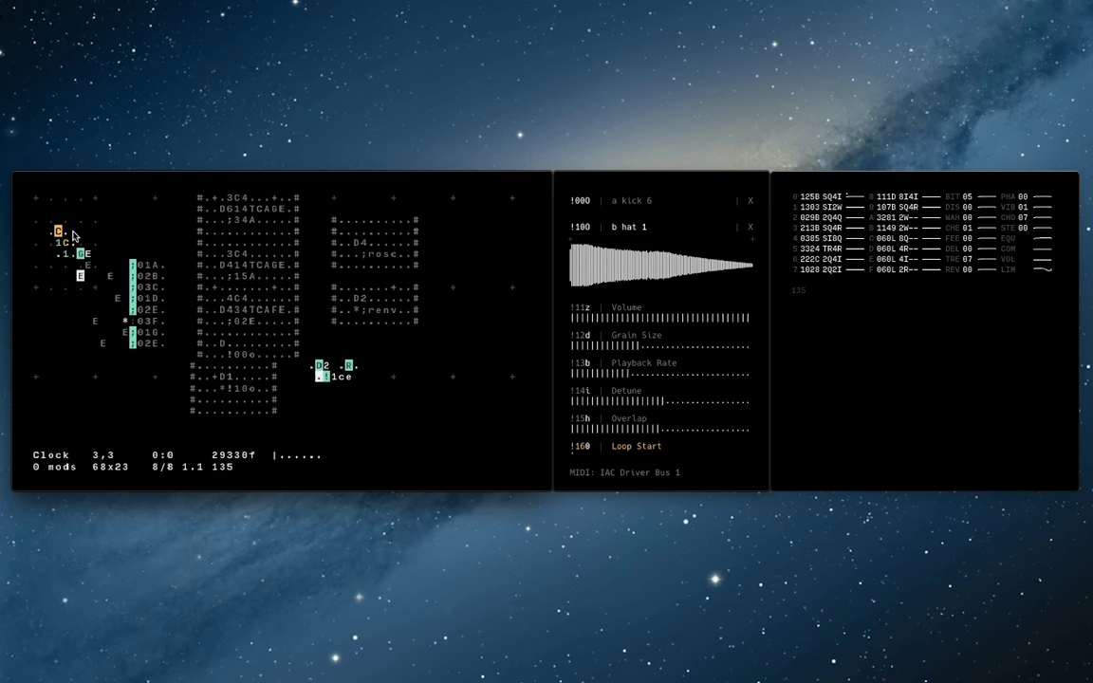
left_click(50, 231)
type("2")
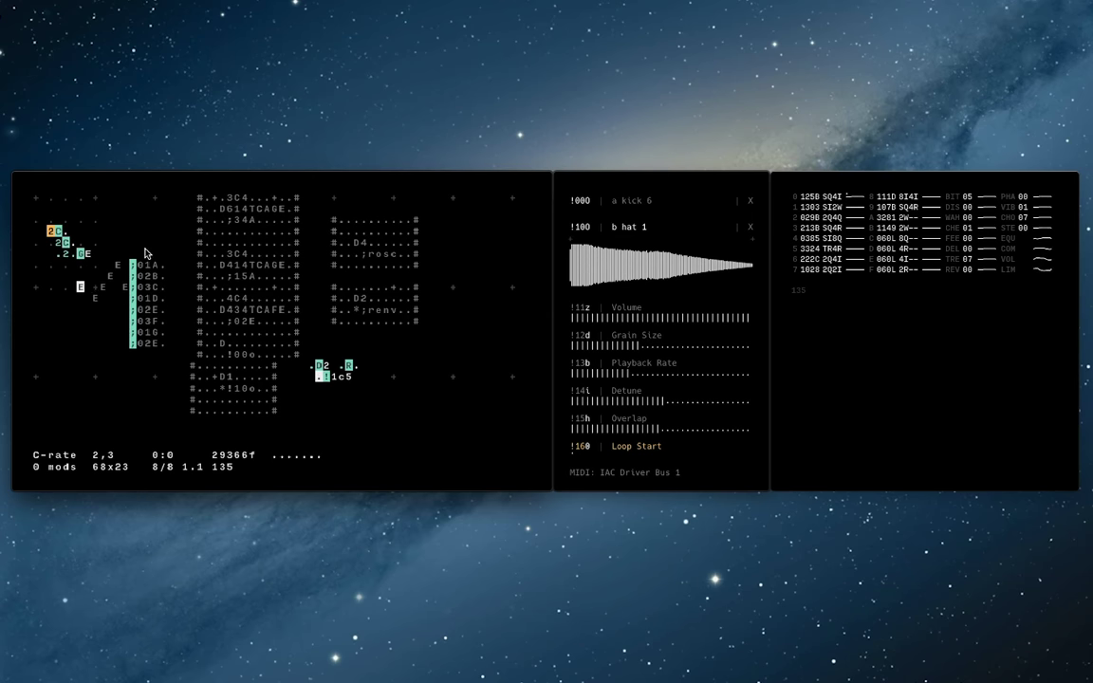
Try a modulo of 2 on the generator's lower Clock operator.
left_click(73, 243)
type("2")
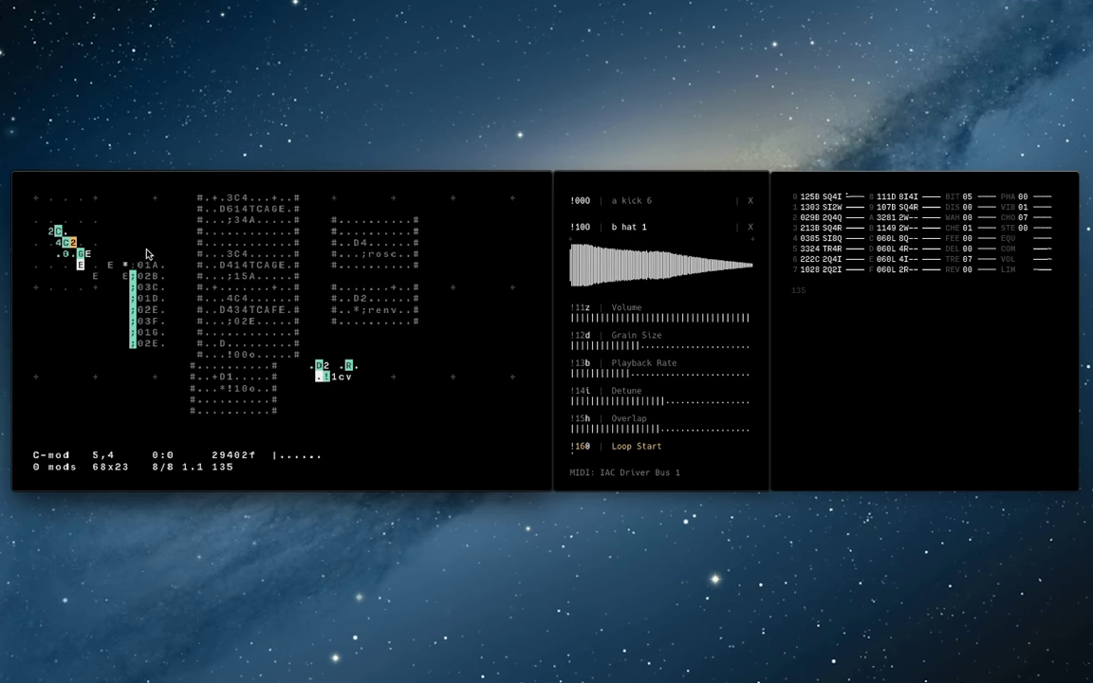
left_click(124, 221)
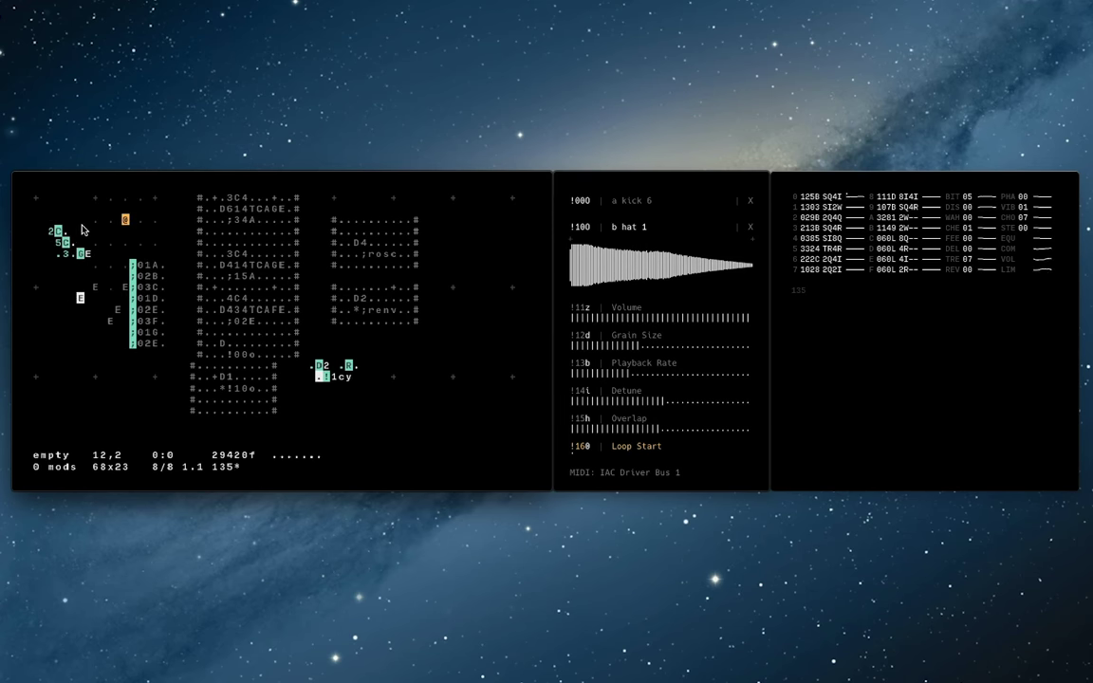
Start a new blank patch and place a Read operator (O) with x offset 3 and y offset 2.
key("space")
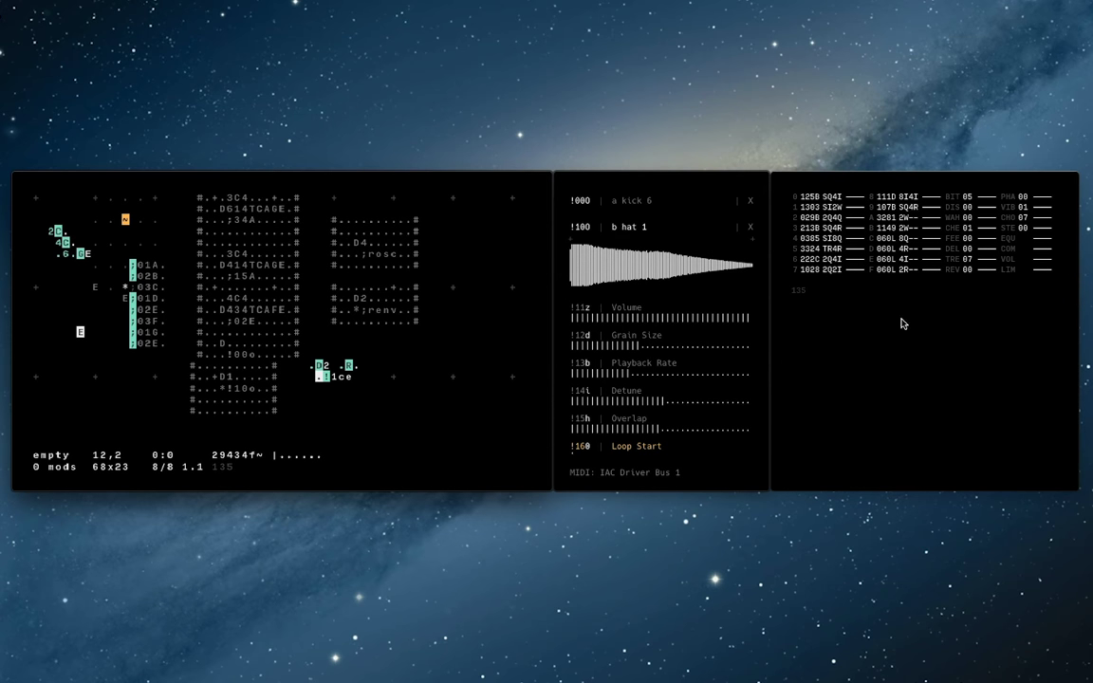
key("super+n")
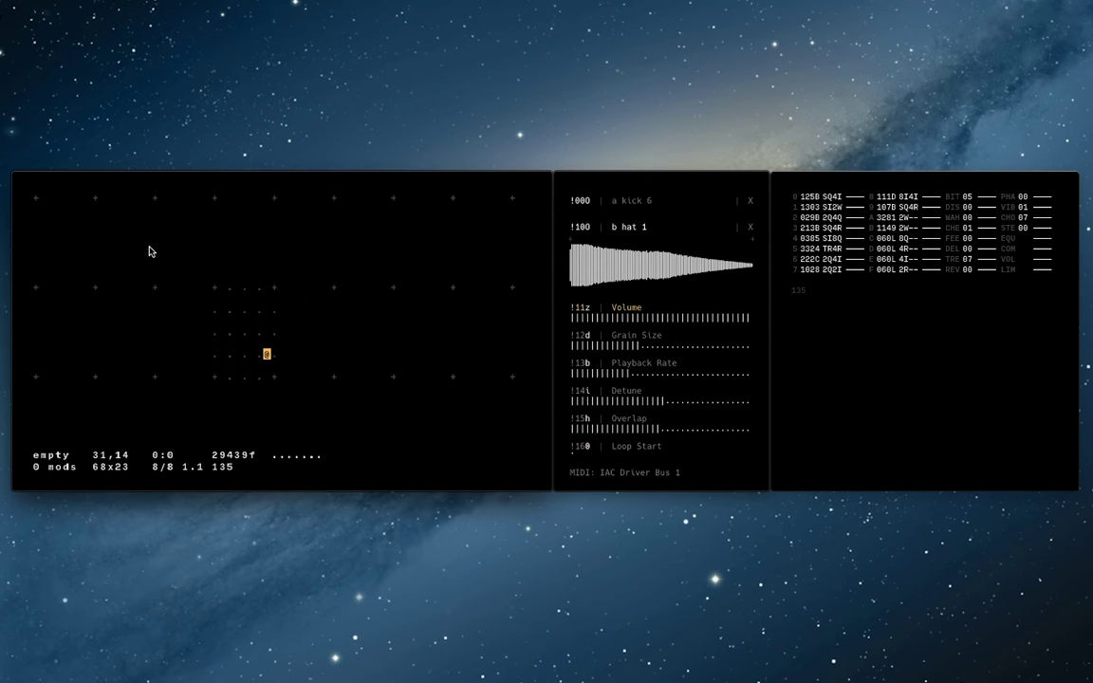
left_click(161, 254)
type("O")
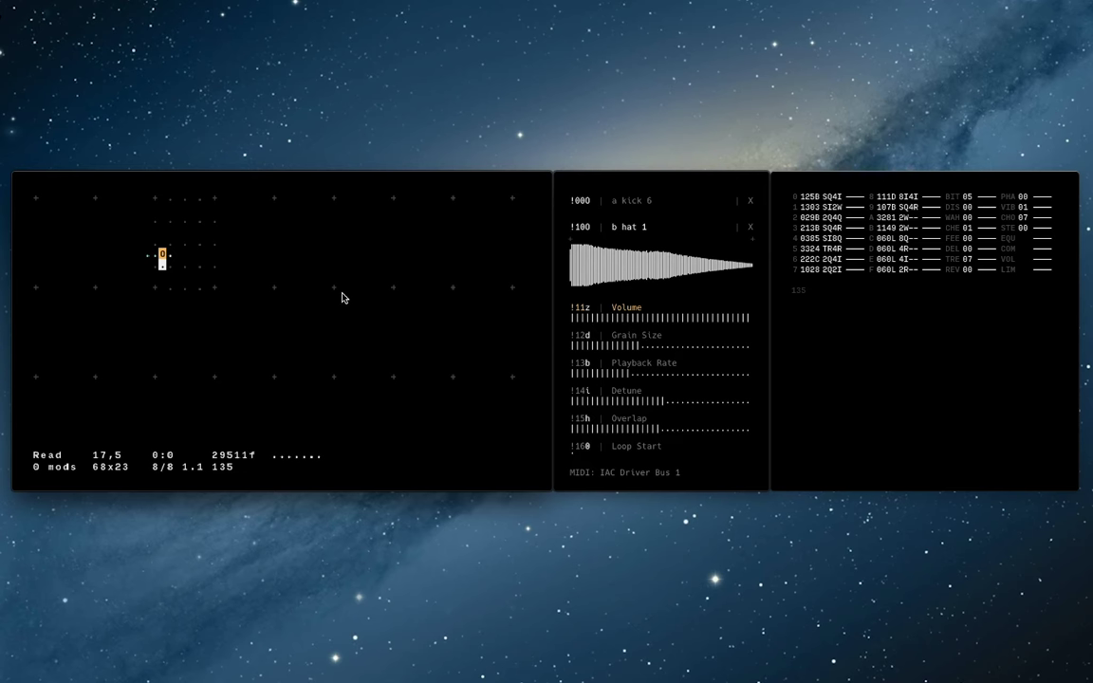
key("Left")
key("Up")
key("Down")
key("Left")
Fill four nine-character rows beside the Read operator: zvcbsg156, 1345cbhju, llkjghasa and aafghte46.
left_click(192, 275)
type("a")
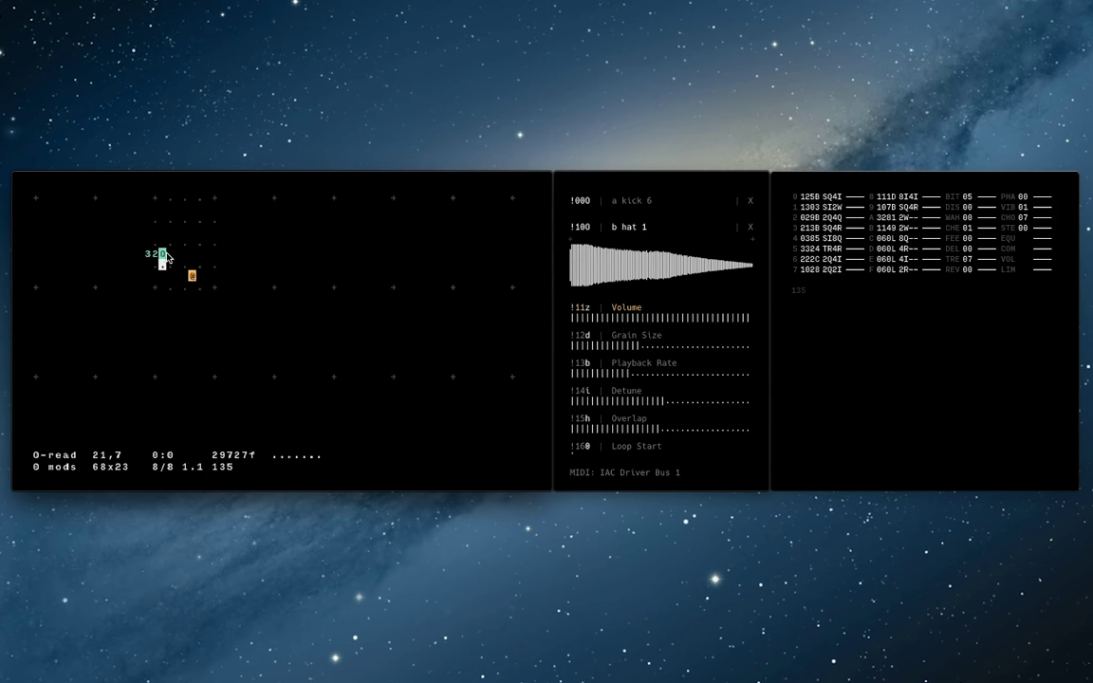
key("Up")
key("Up")
key("Left")
key("Left")
key("Left")
key("Right")
key("Right")
key("Right")
key("Left")
type("bsg")
key("Left")
key("Right")
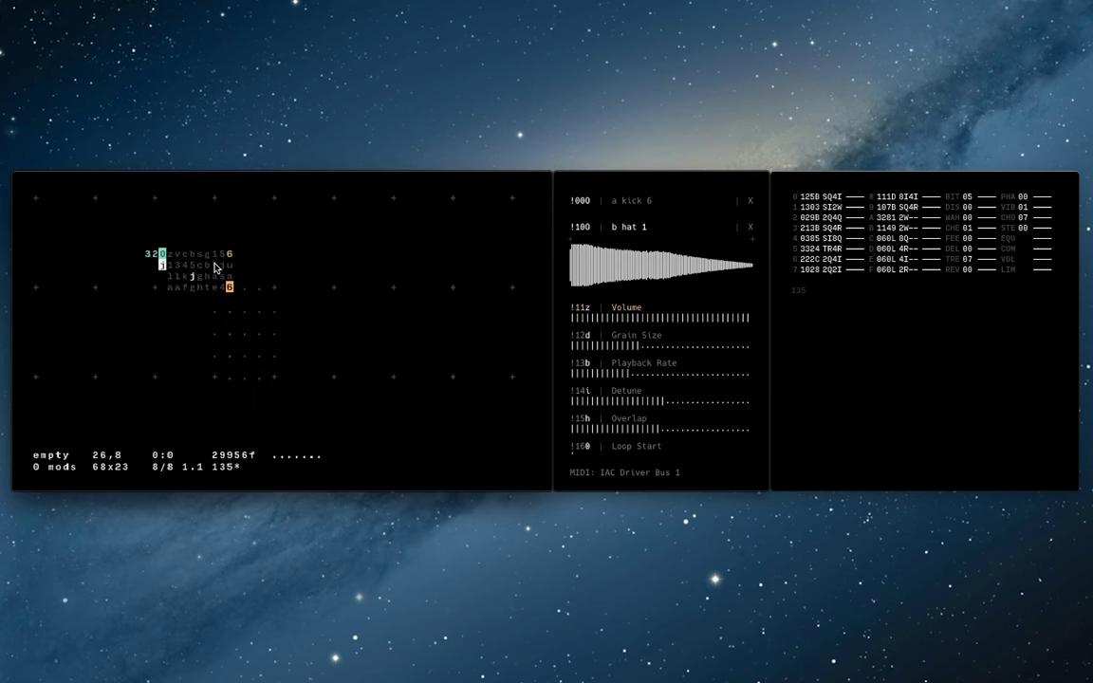
key("Right")
key("Right")
Place a Clock operator (C) with modulo 4 above the Read operator's y offset.
left_click(155, 256)
key("ctrl+s")
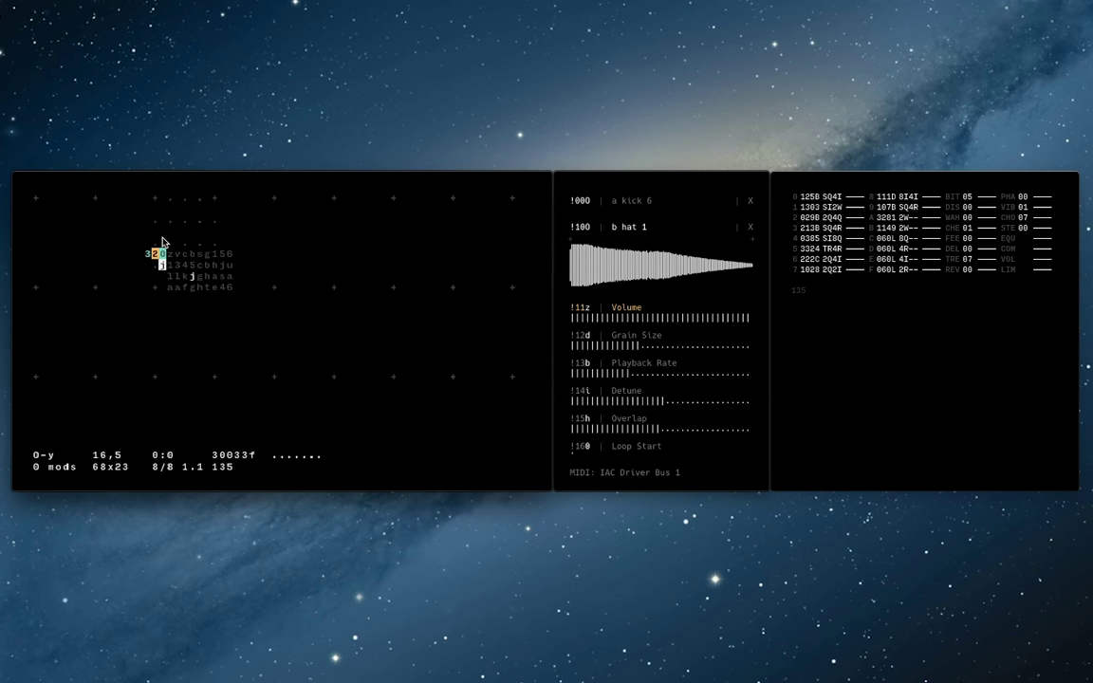
key("Up")
left_click(147, 245)
left_click(154, 243)
type("C.")
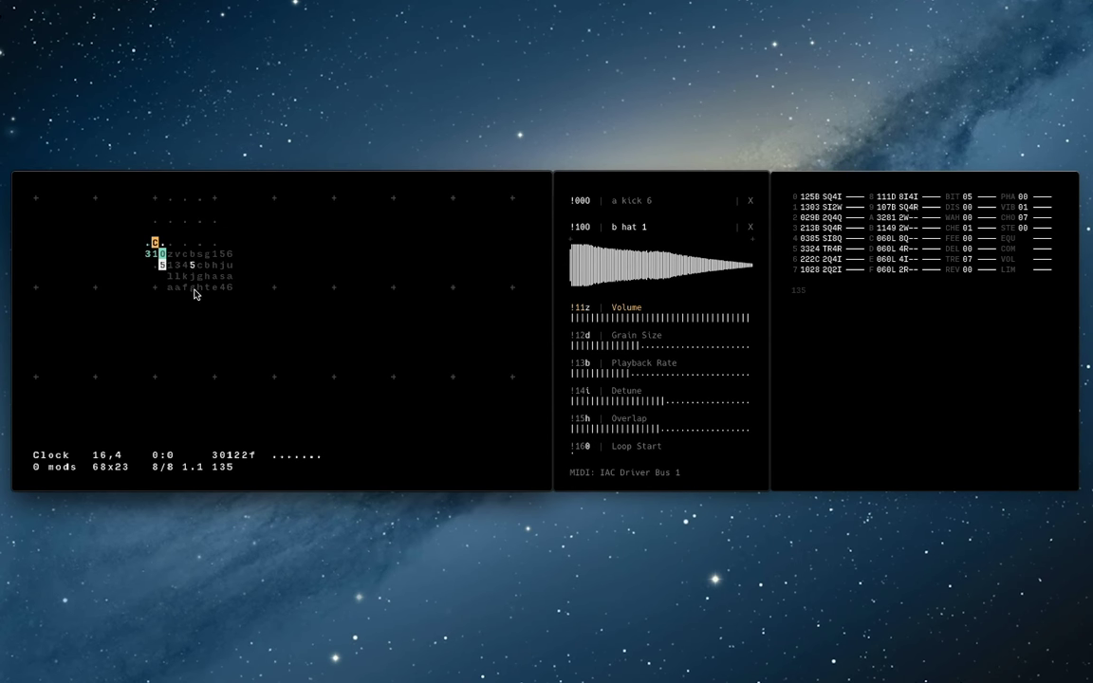
key("super+shift+period")
key("Right")
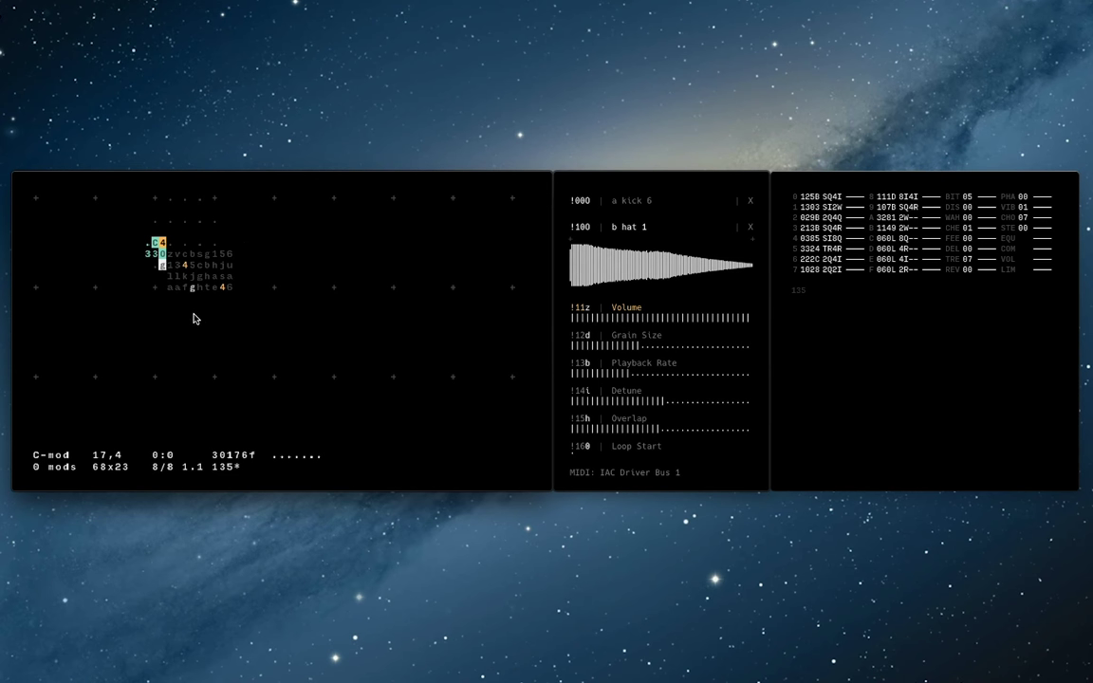
Put a Y operator beside the Read operator's x offset and a Random operator (R) above its input to feed it.
left_click(148, 244)
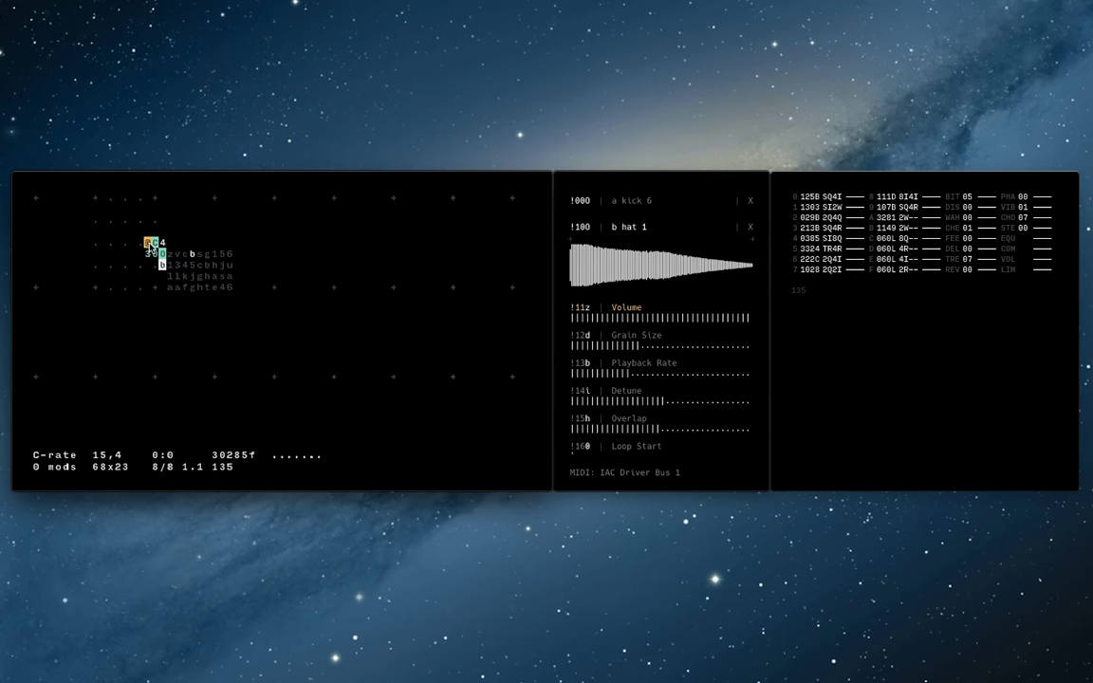
key("Left")
key("Down")
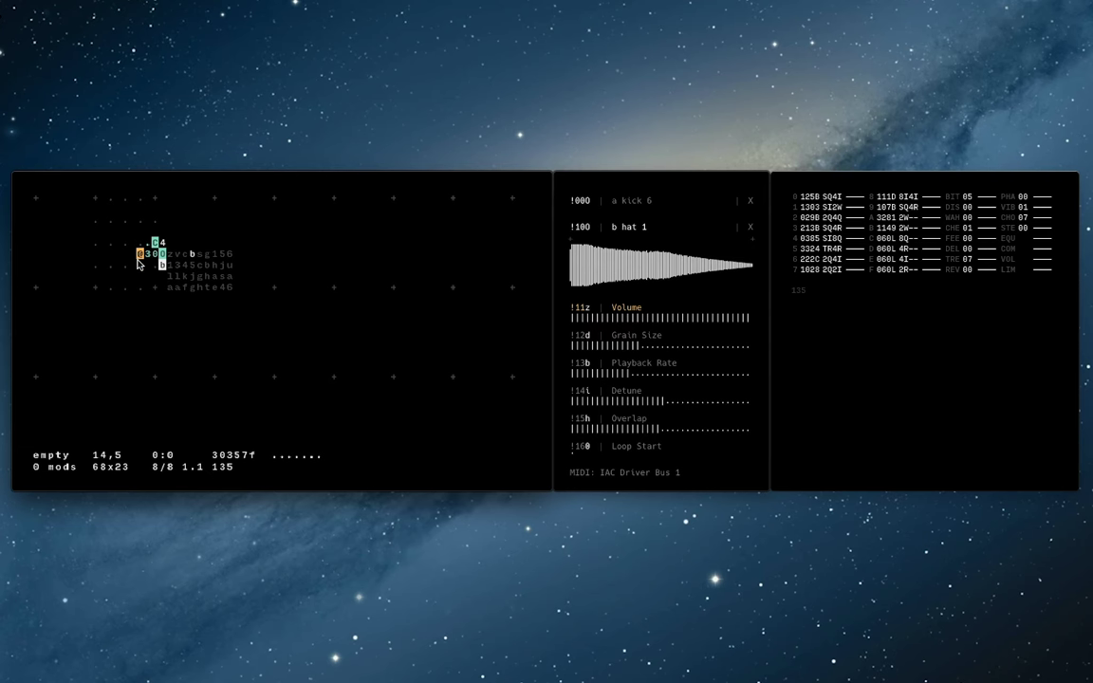
type("Yp")
left_click(134, 243)
type("R")
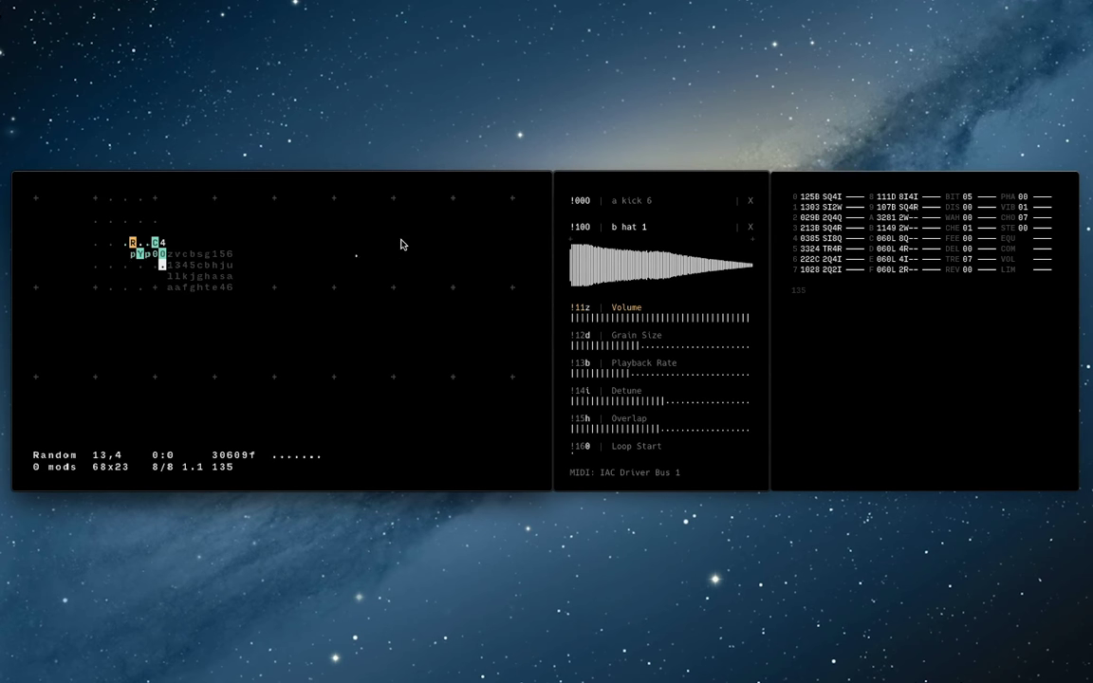
Set the Random operator's minimum to 0 and maximum to 9 to match the width of the character grid.
left_click(125, 244)
left_click(172, 257)
key("Right")
key("Right")
key("Right")
key("Right")
key("Right")
key("Right")
key("Right")
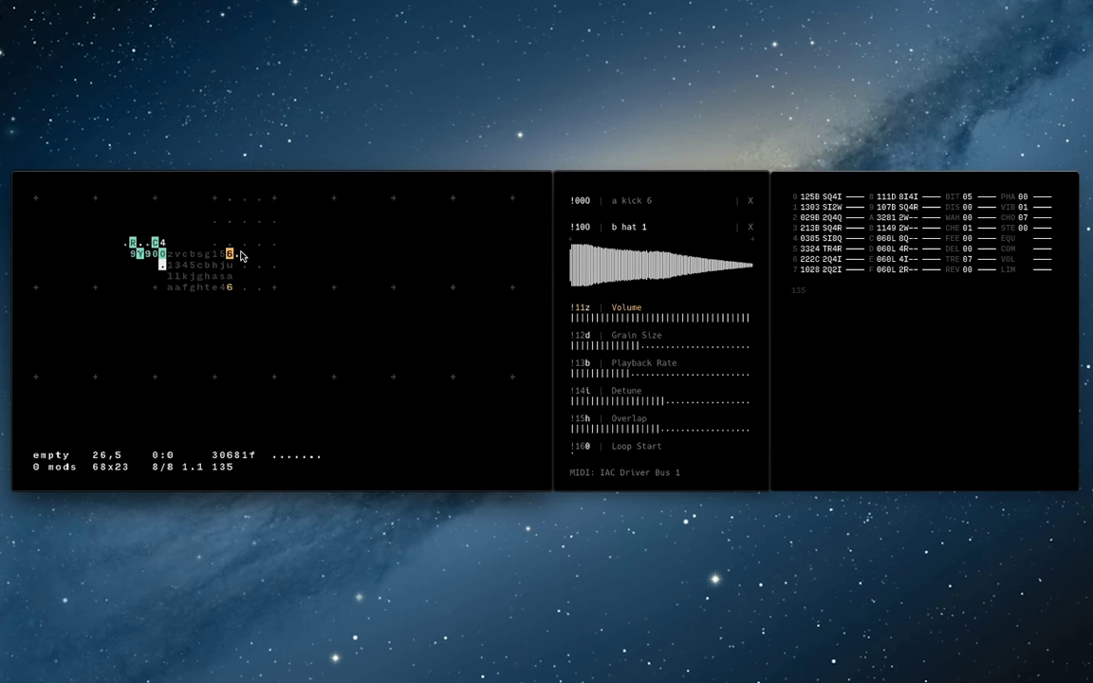
left_click(124, 245)
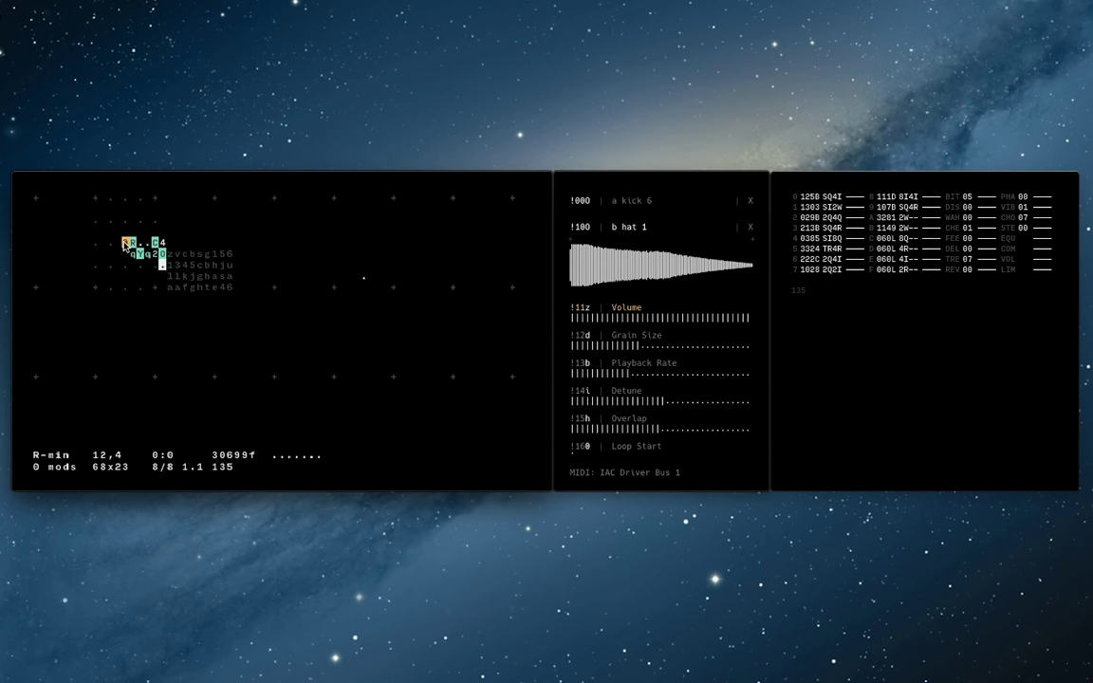
left_click(142, 244)
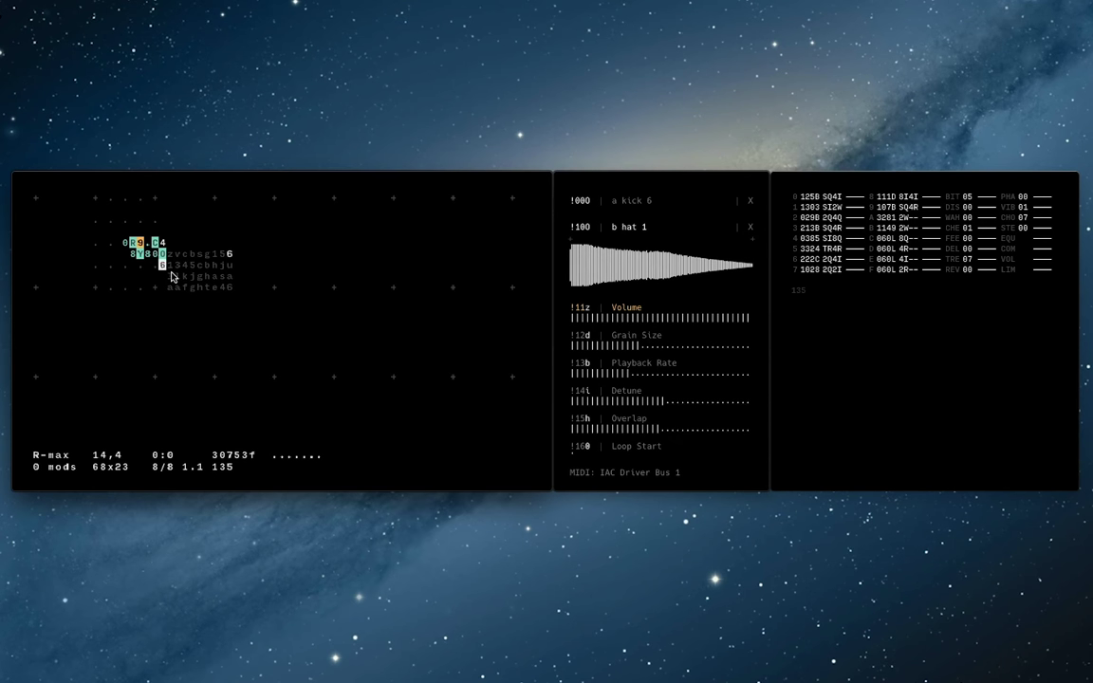
type("e")
Duplicate the sampler block of D1 with *!10o to just below the original, underneath the character grid.
left_click(145, 272)
left_click(148, 267)
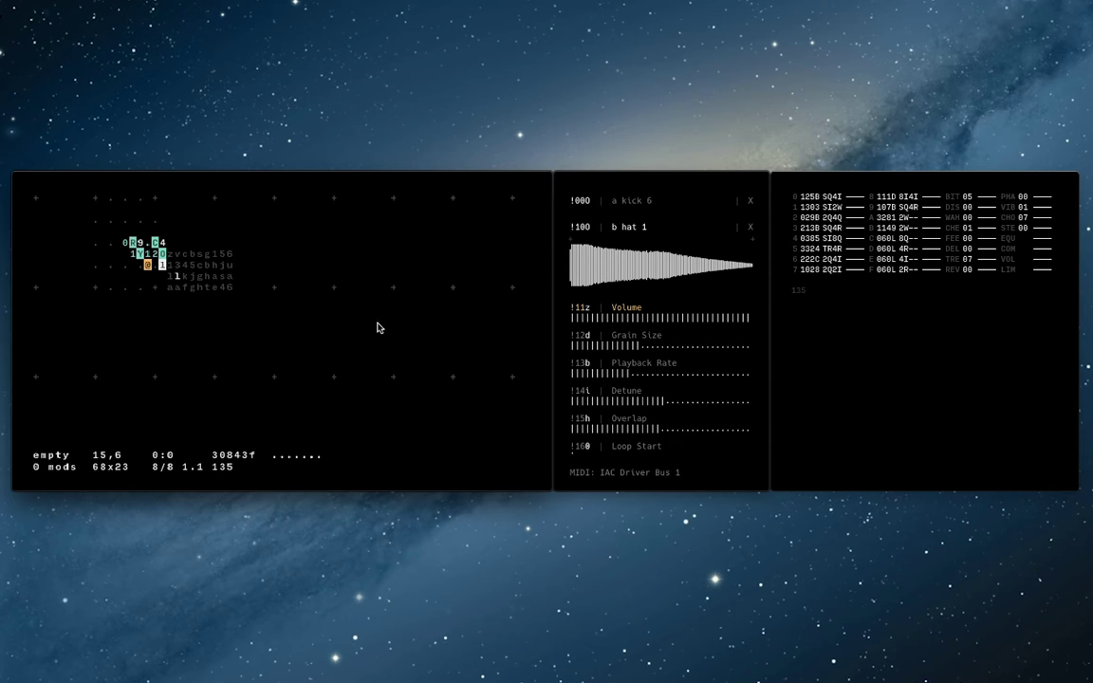
left_click(327, 287)
left_click_drag(163, 310, 195, 323)
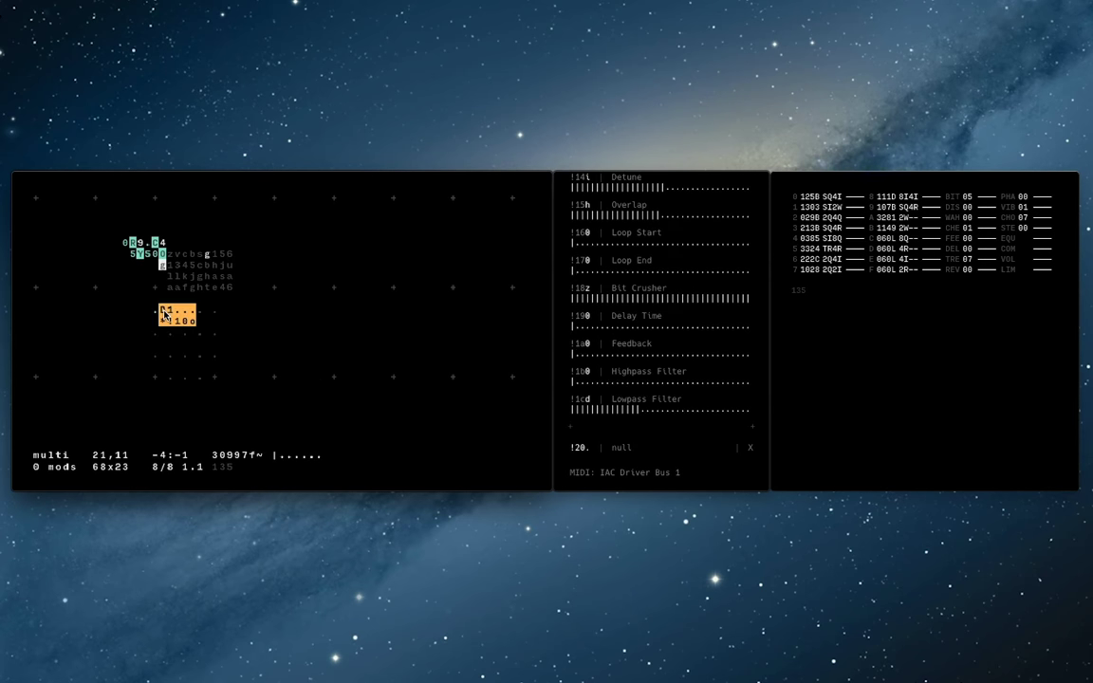
key("Down")
key("Down")
key("Down")
type("D1 *!10o")
left_click(304, 342)
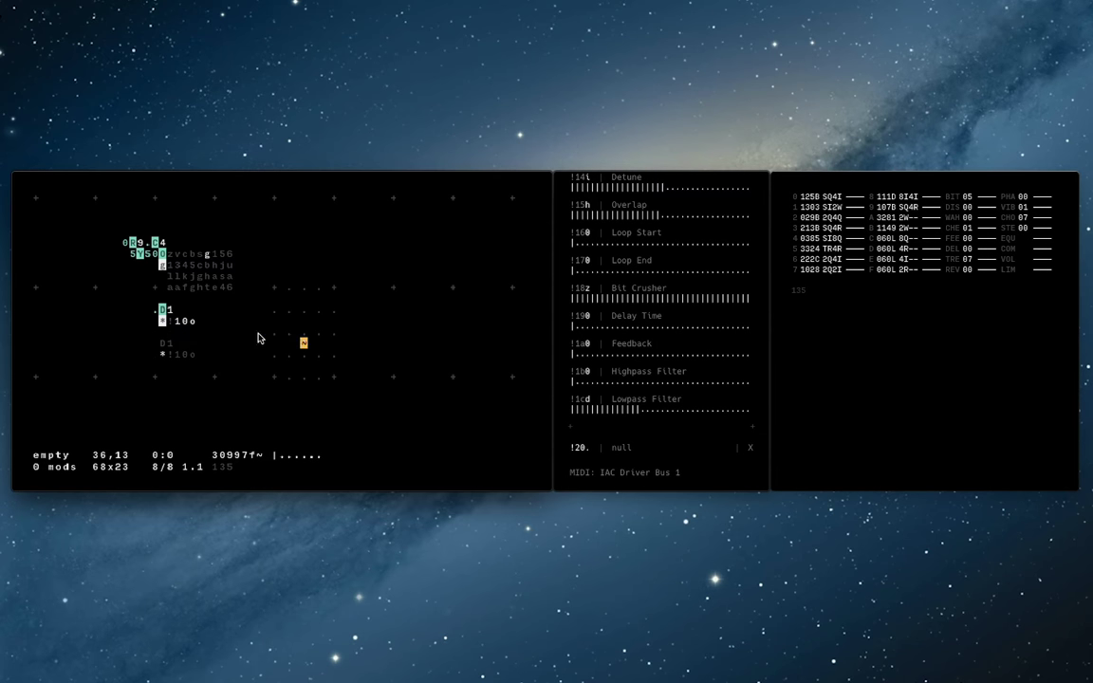
Change the duplicated block's message to !1co to control the lowpass filter, and start playback.
left_click(185, 354)
type("c")
left_click(192, 355)
type("o")
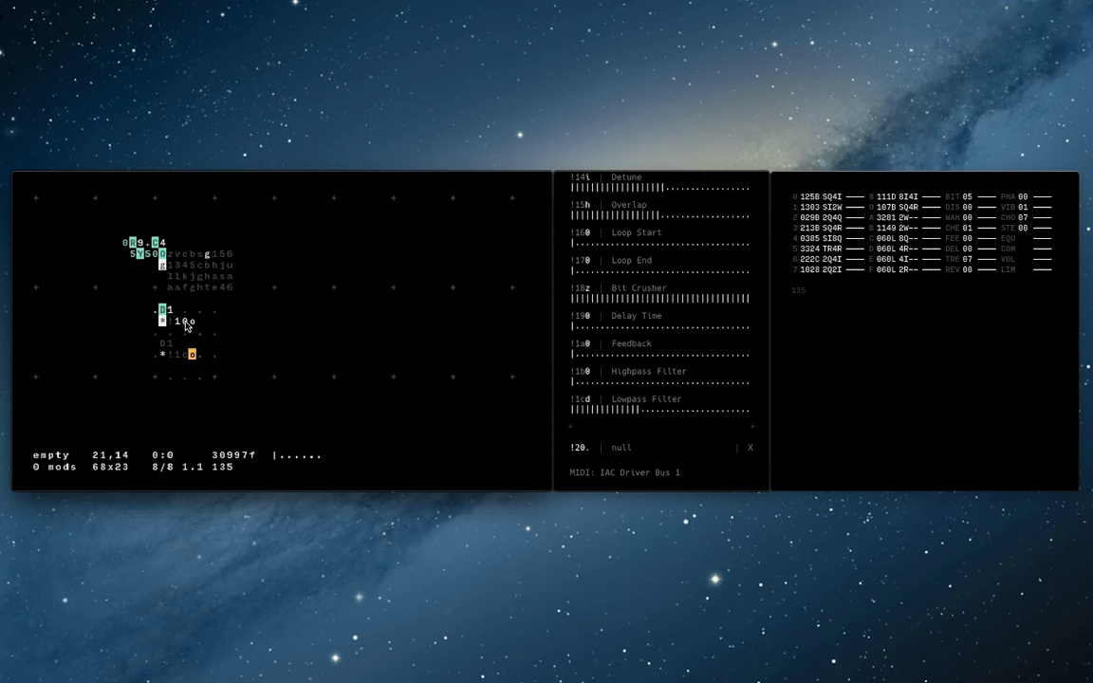
key("space")
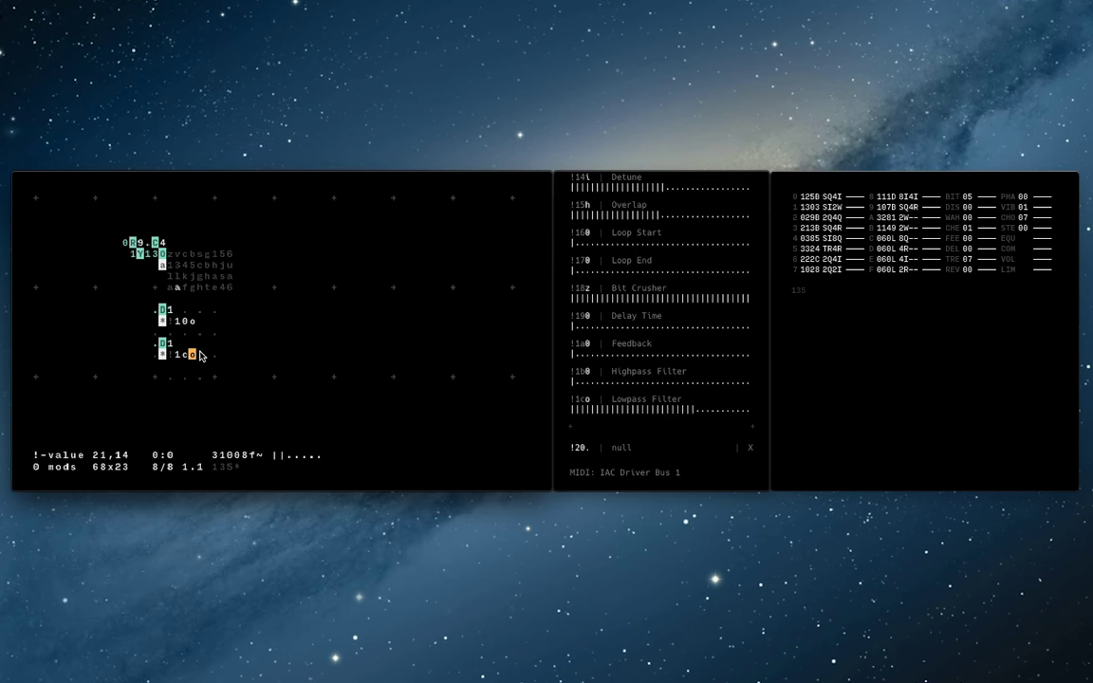
Place a Generator operator (G) beside the Read output with x offset 5 and y offset 7, feeding the value of the !1c message.
left_click(157, 265)
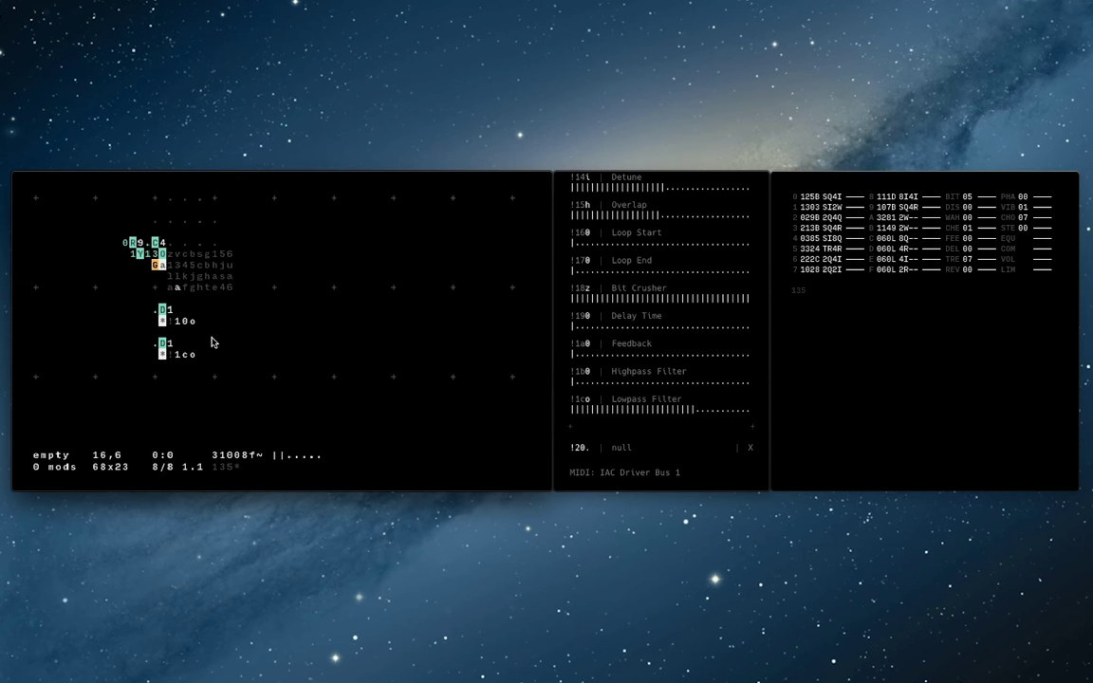
type("G")
left_click(140, 266)
left_click(133, 266)
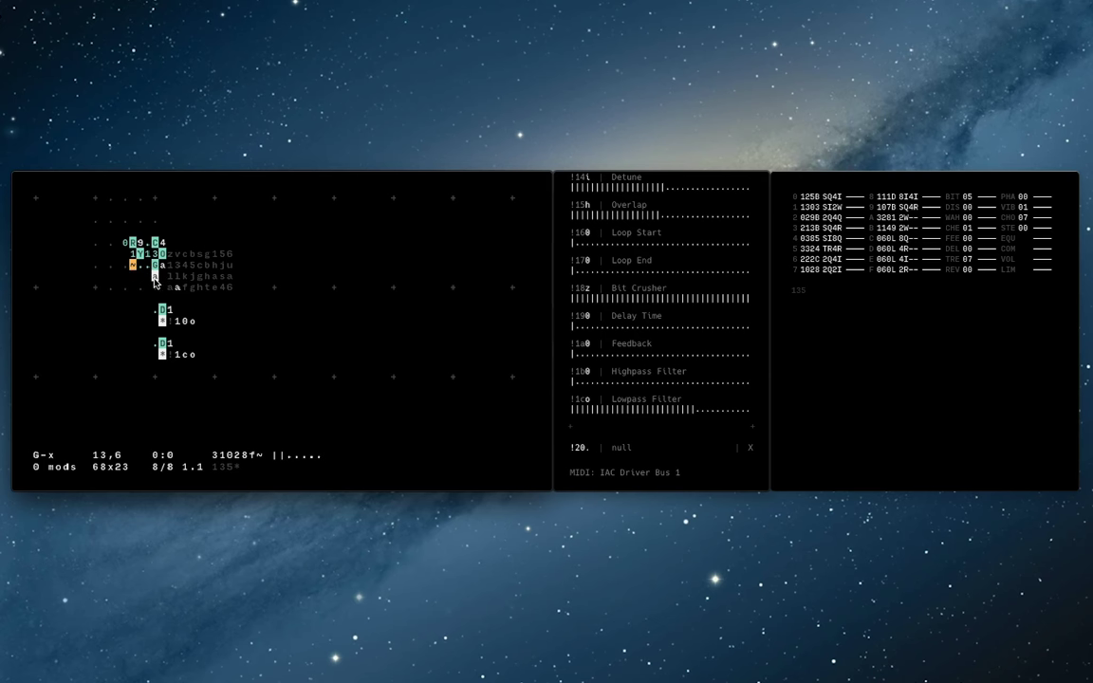
left_click(142, 268)
key("Left")
key("Down")
key("Up")
key("Right")
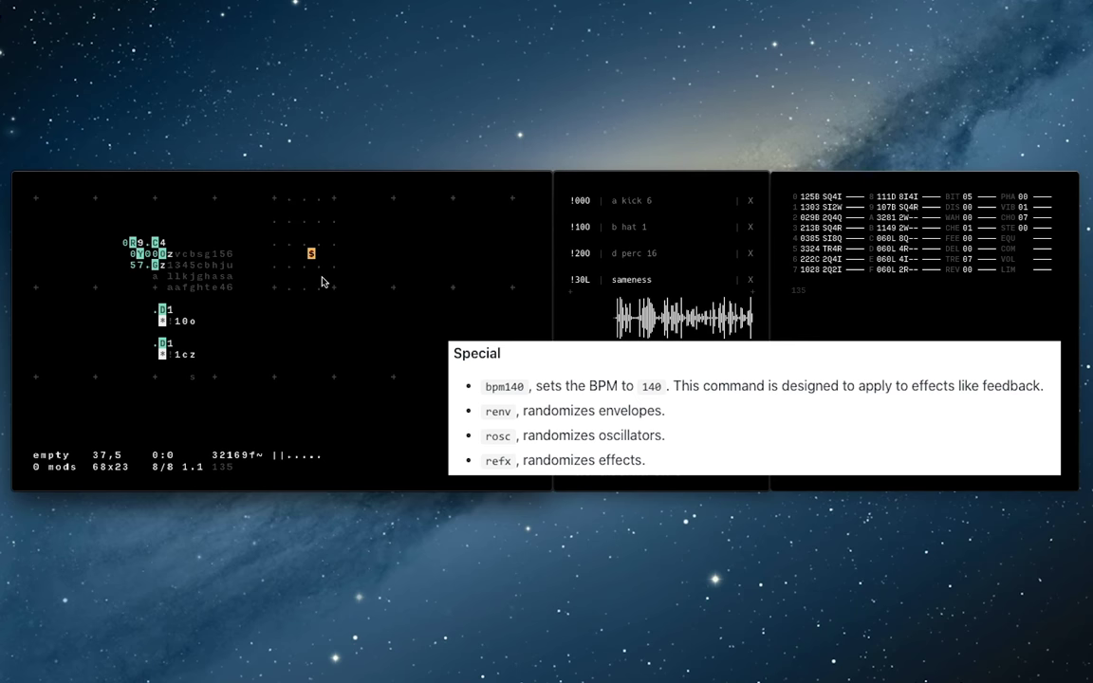
Write the command $bpm:135 in the empty area, place a Delay operator (D) above it as its trigger, and test playback.
left_click(318, 253)
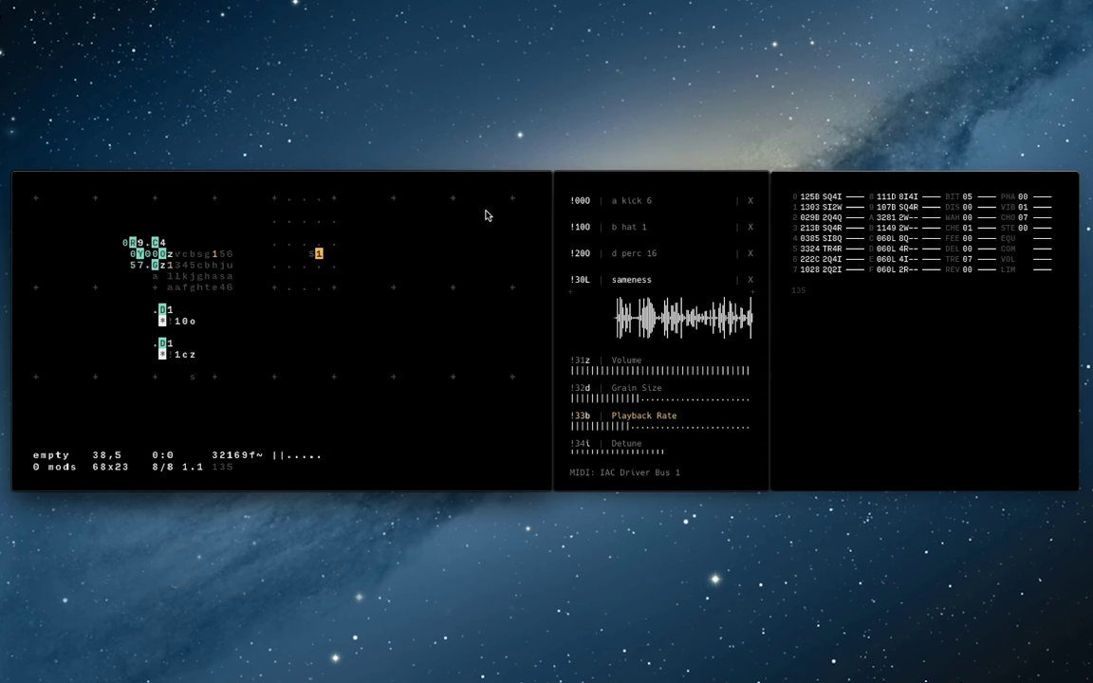
type("bpm:135")
key("Left")
key("Left")
key("Left")
key("Left")
key("Left")
key("Left")
key("Left")
key("Left")
key("Up")
key("Left")
type("D")
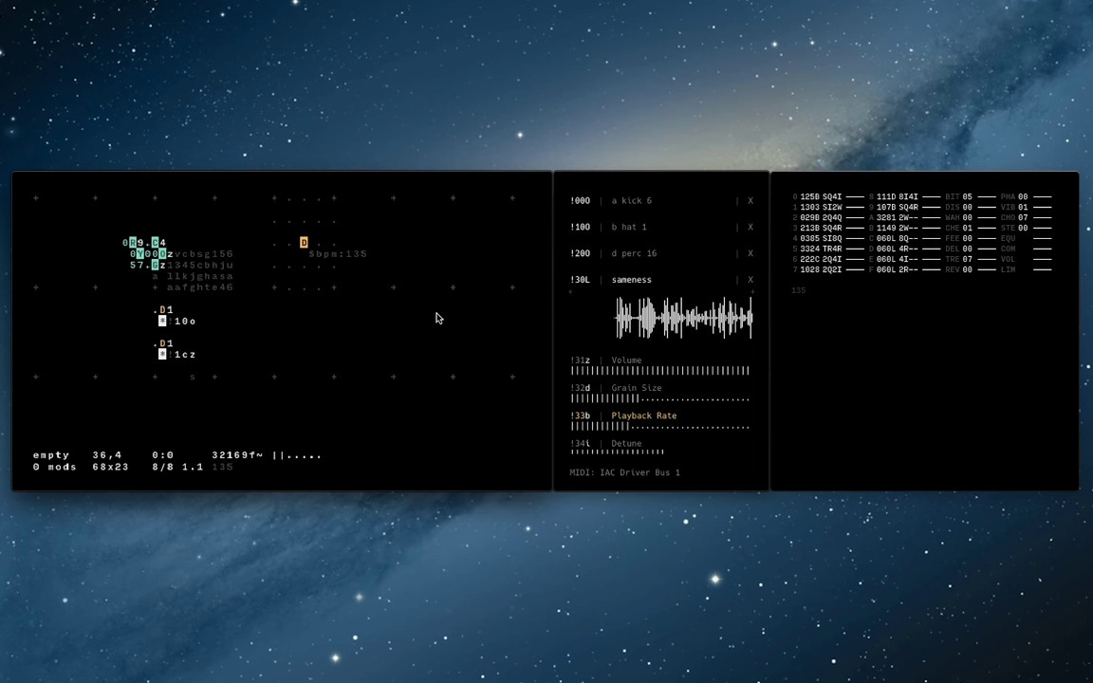
key("space")
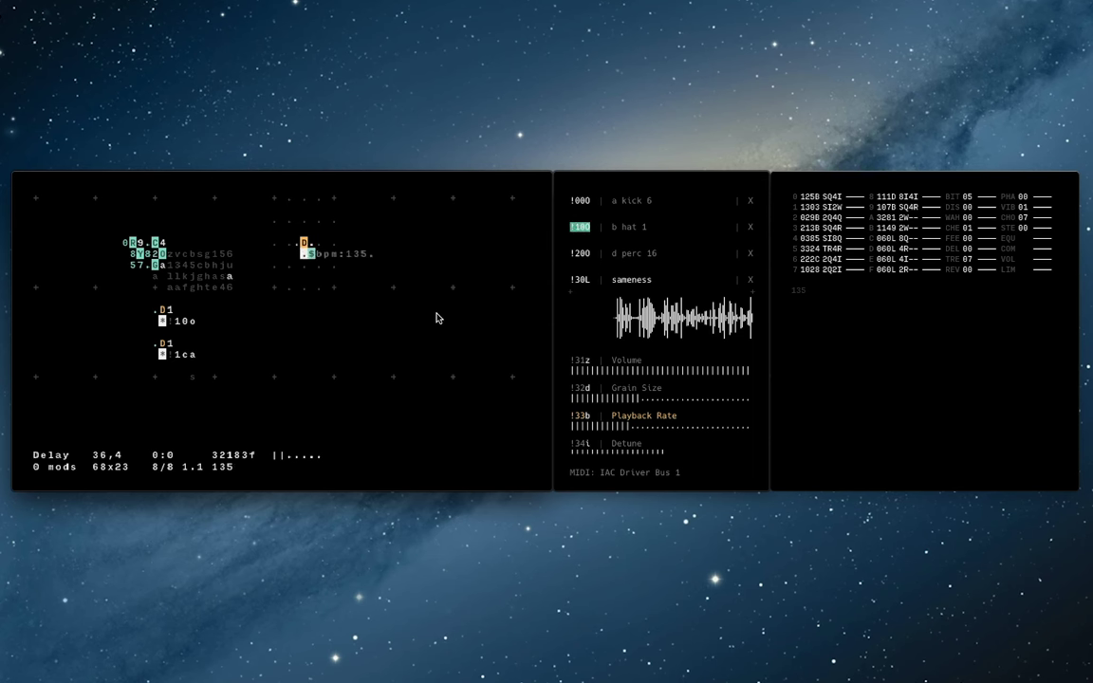
key("space")
Place a Clock operator (C) with modulo 3 above the first digit of the bpm value.
key("Right")
key("Right")
key("Right")
key("Right")
key("Right")
key("Right")
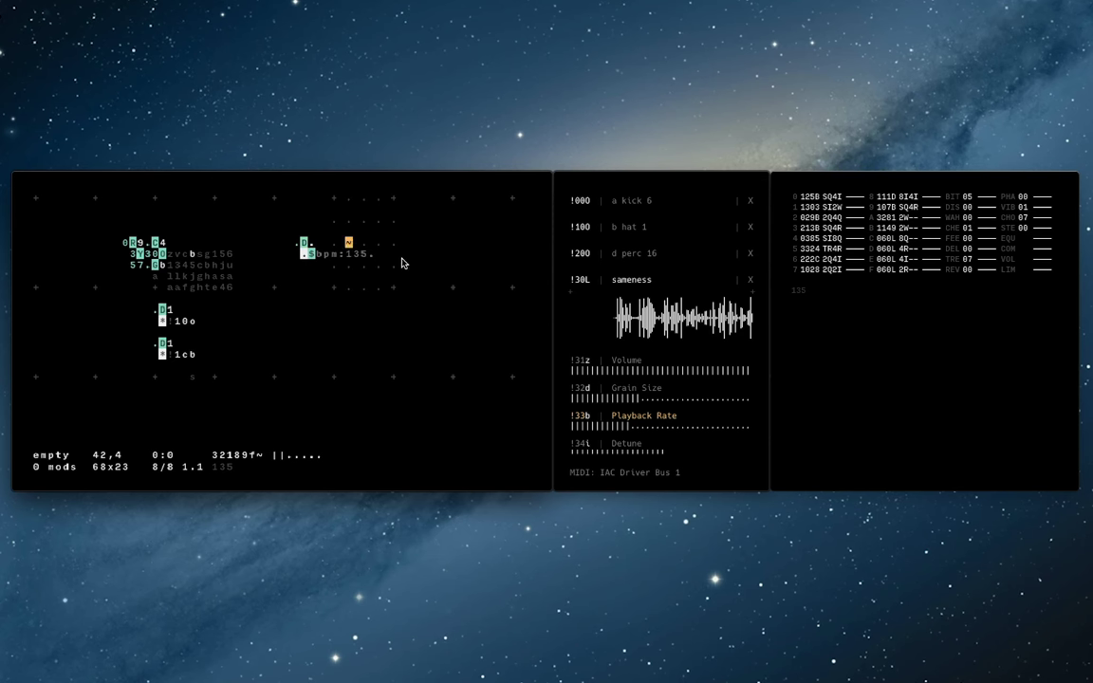
type("C")
key("Right")
Place a Jumper operator (J) above the last bpm digit and feed it from a Clock operator (C) with modulo 9.
left_click(363, 231)
key("Down")
left_click(364, 298)
left_click(363, 232)
key("Up")
type("C")
left_click(355, 220)
key("9")
type("C")
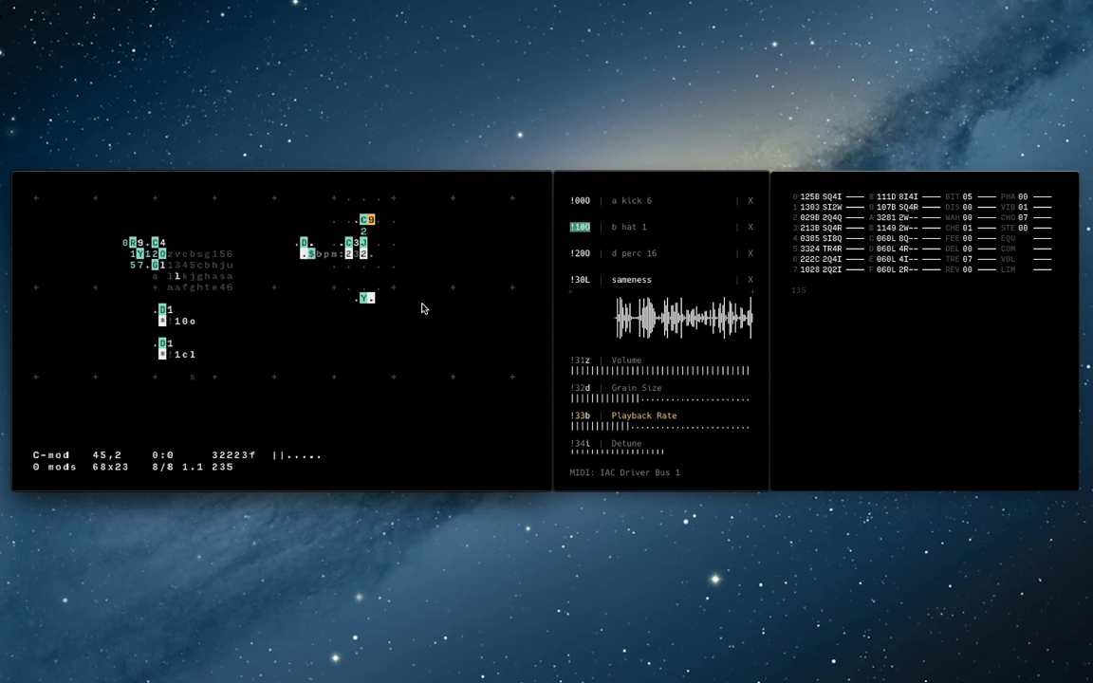
Delete the stray Y operator below the bpm command, and resume and pause playback to test the changing tempo.
left_click_drag(401, 322, 357, 307)
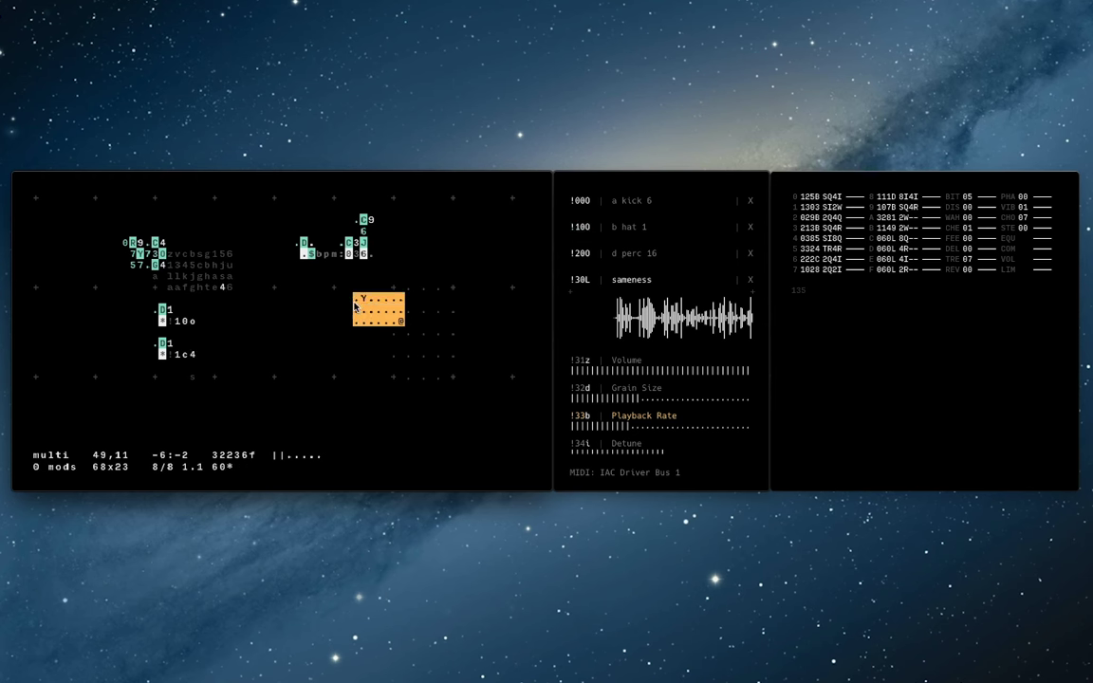
left_click(414, 309)
key("space")
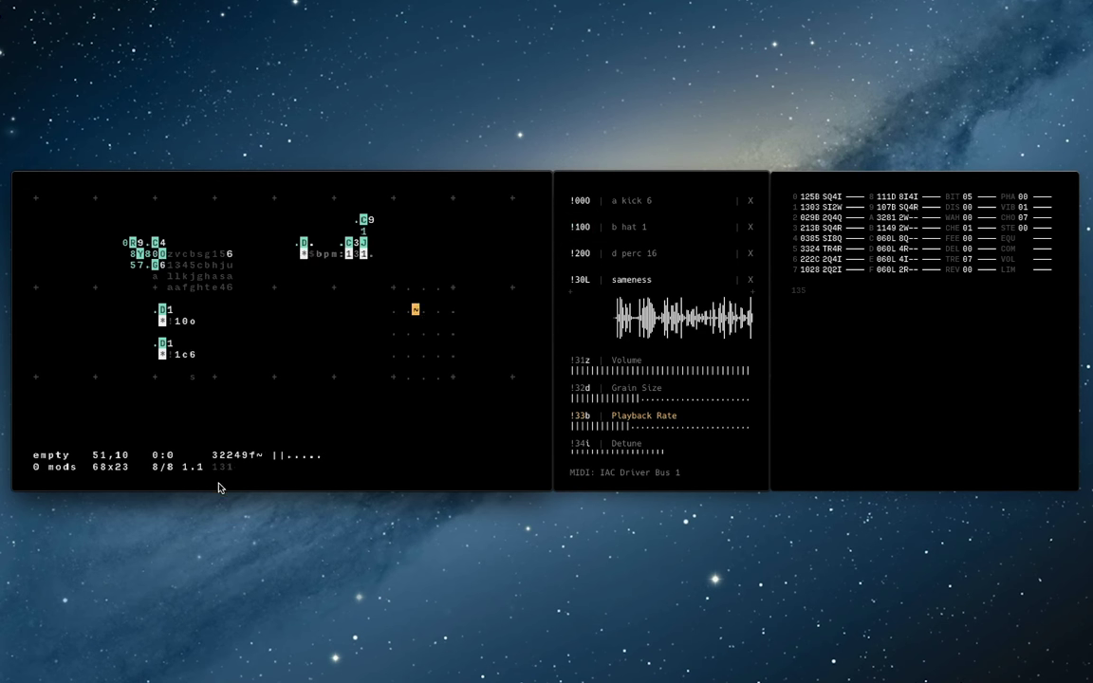
key("space")
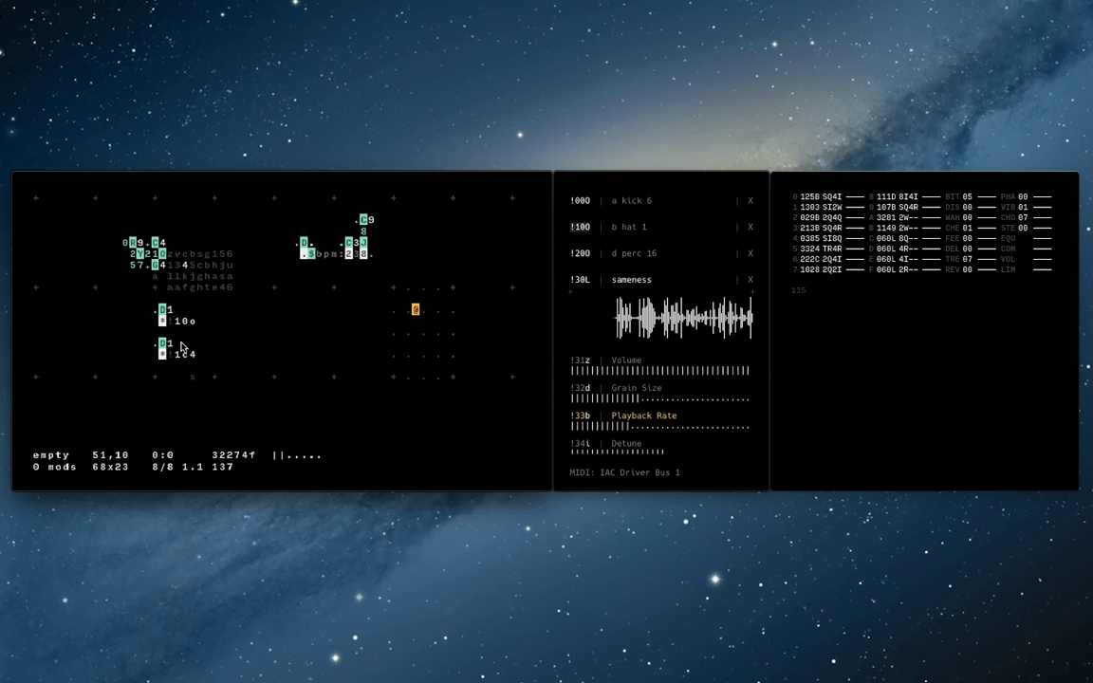
key("space")
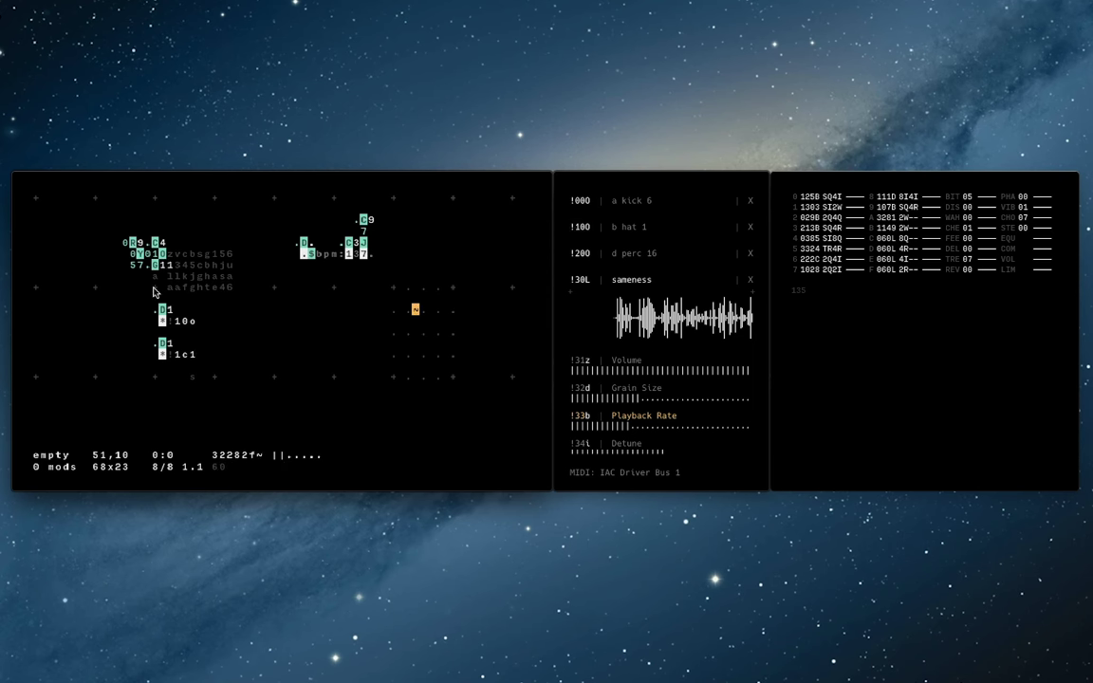
Add a Delay operator (D) triggering the kick message !00o beside the existing sampler blocks, and pause playback.
left_click(268, 322)
left_click(215, 355)
left_click_drag(215, 355, 139, 286)
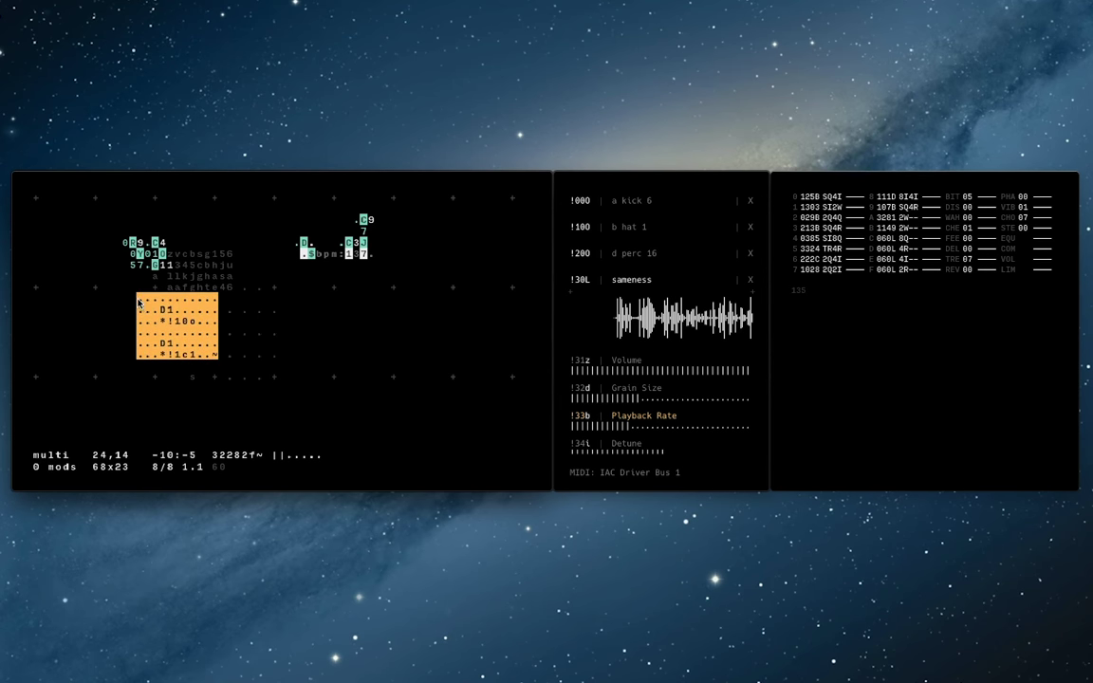
left_click(305, 320)
type(".D. *:00o")
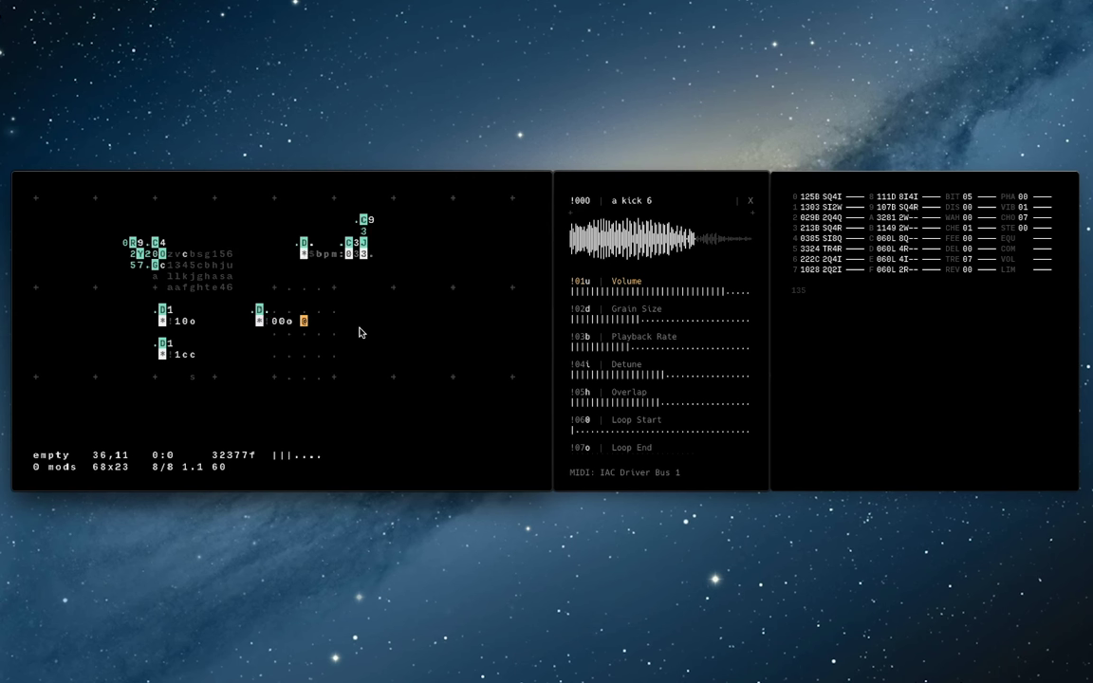
key("space")
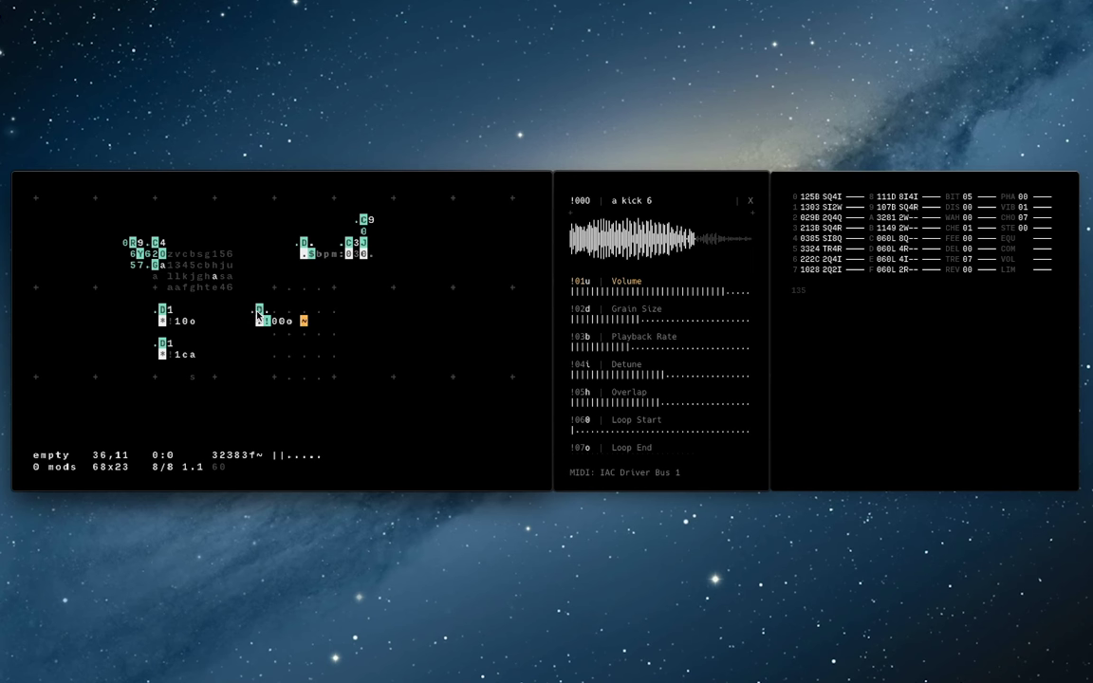
Add three Clock operators (C) above the bpm clocks so their outputs modulate the clocks' rates and modulos.
left_click(342, 232)
type("C")
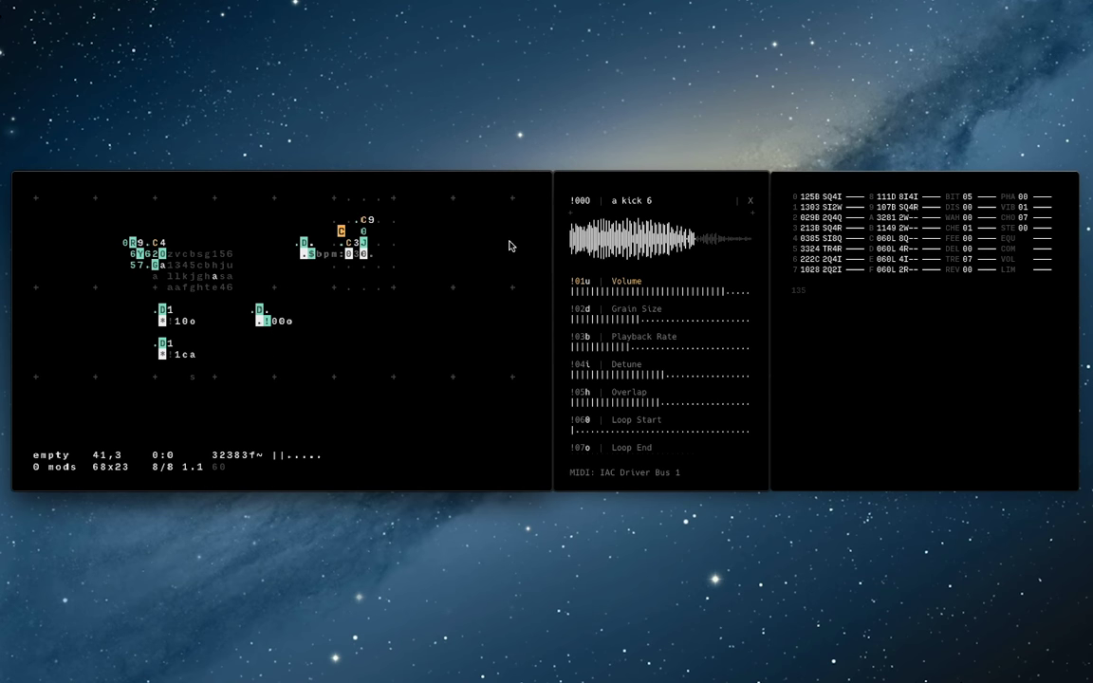
left_click(355, 209)
type("C.")
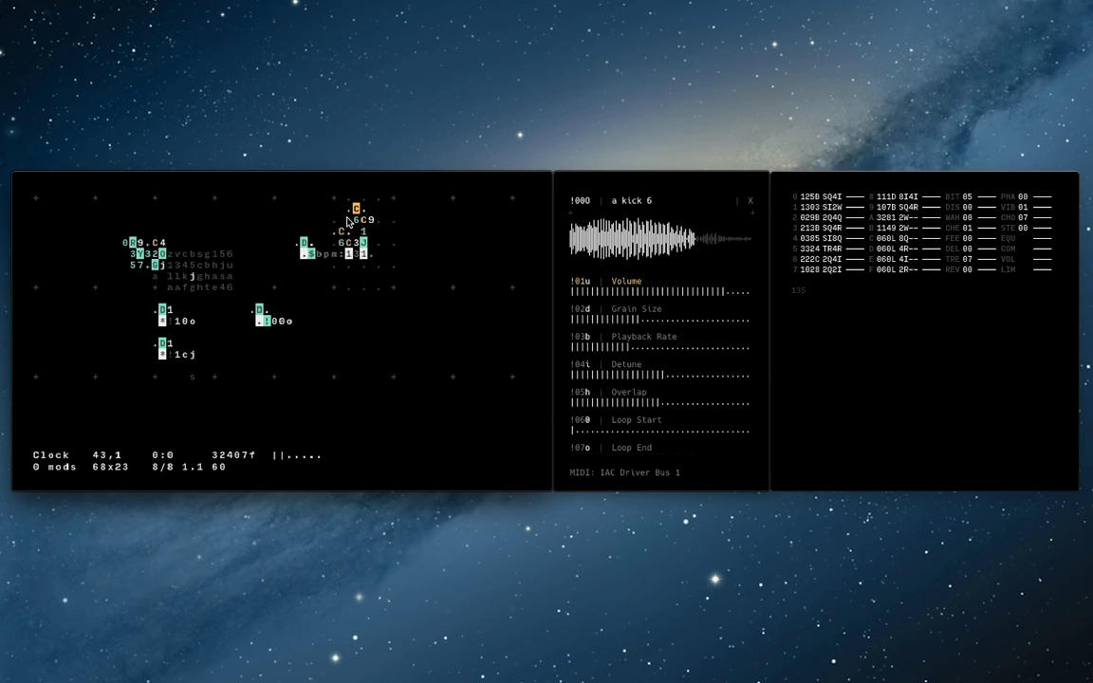
key("Down")
key("Left")
type("C")
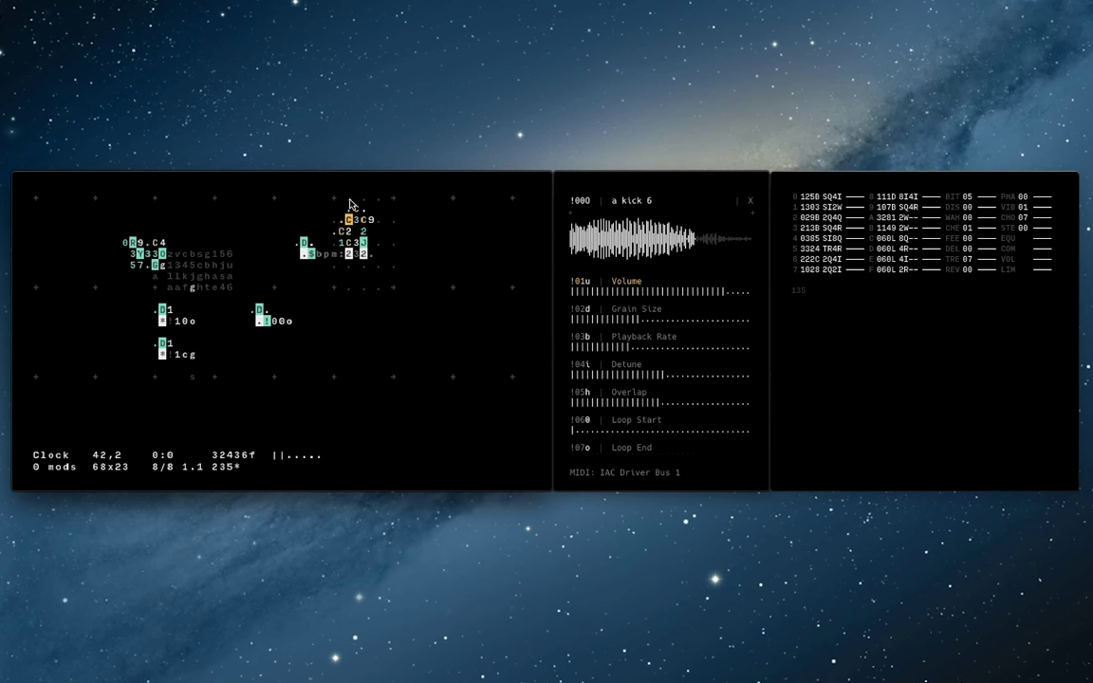
Extend the clock stack with three more Clock operators (C) on its upper and outer cells, and pause playback.
key("Up")
key("Up")
type("C")
key("Down")
key("Down")
key("Left")
key("Left")
type("C")
key("Up")
key("Right")
type("C")
left_click(431, 242)
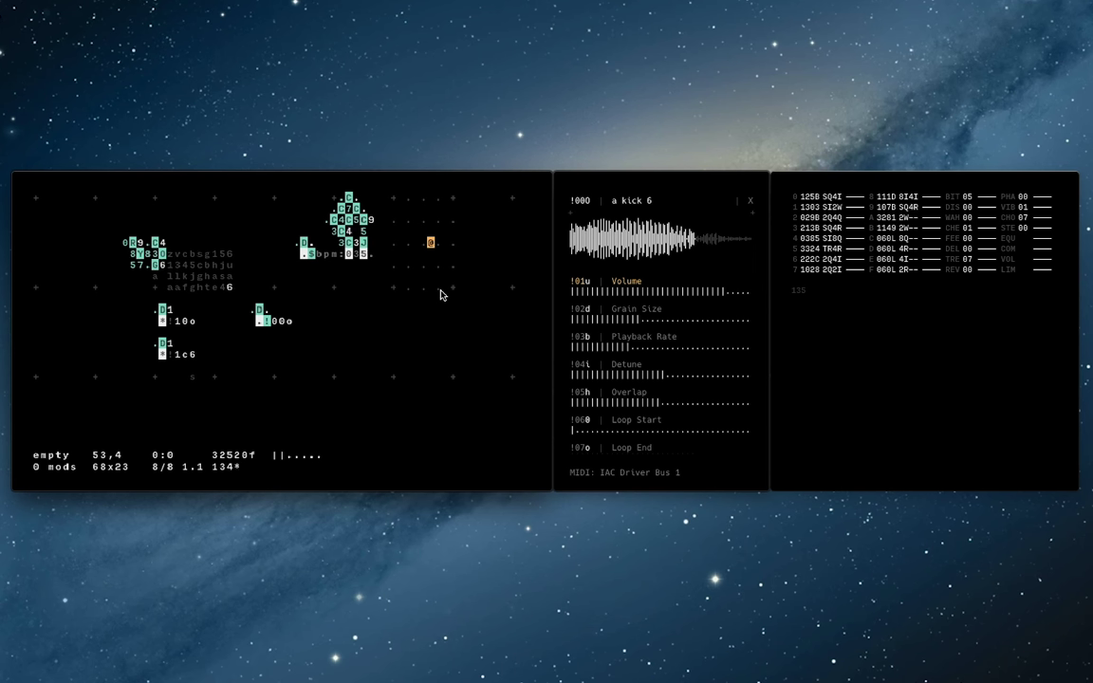
key("space")
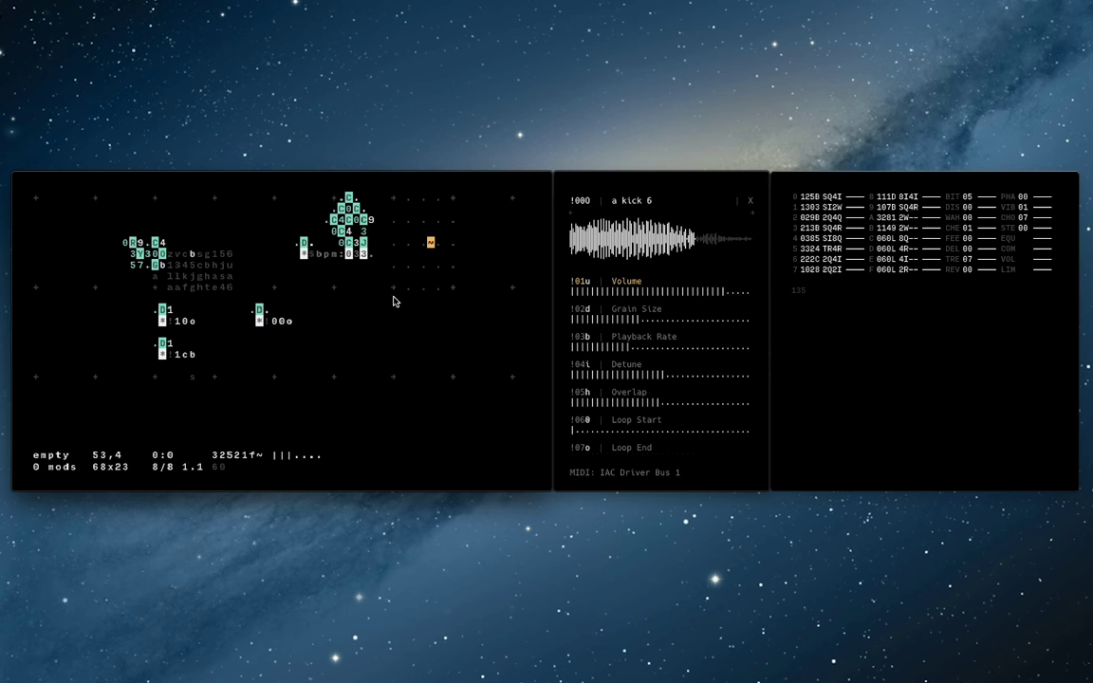
Add the UDP messages ;01C and ;12C beside the kick block, each triggered by a Delay operator (D).
left_click(333, 311)
type("D")
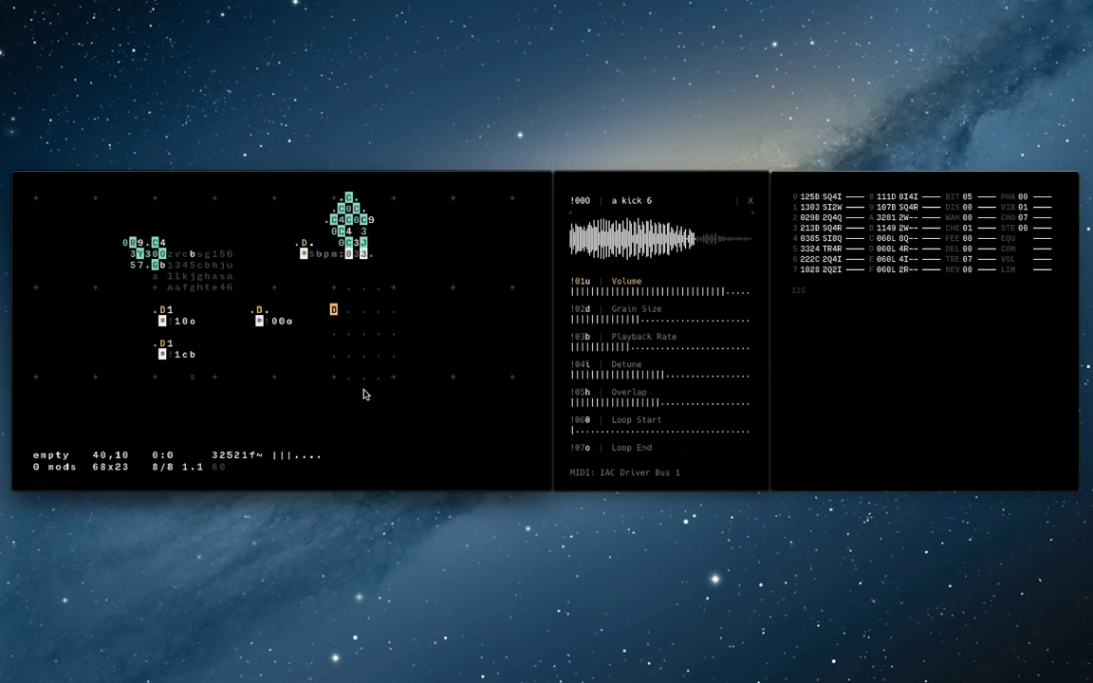
type(":01C")
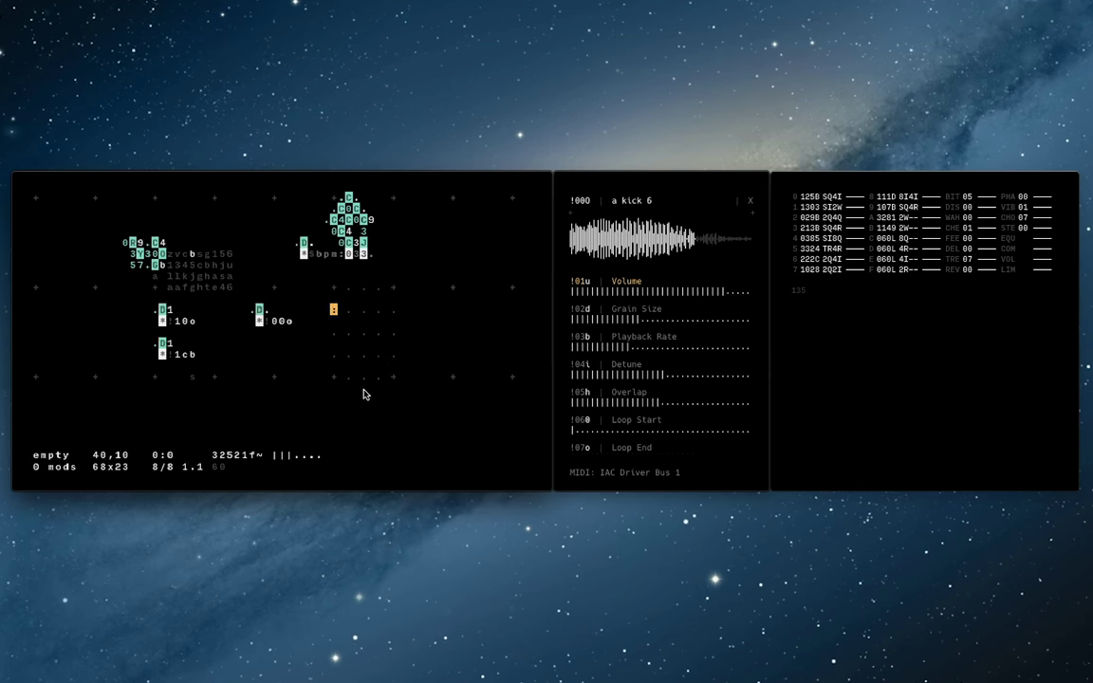
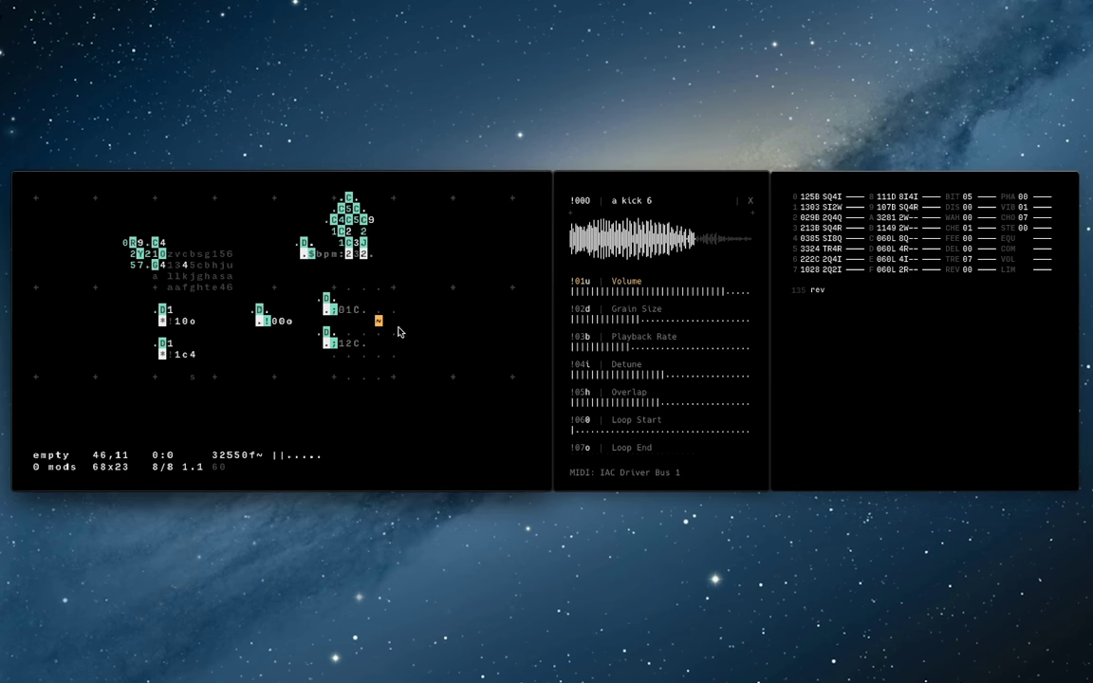
Send Pilot the commands rev22 and rev52 to raise its reverb.
left_click(361, 314)
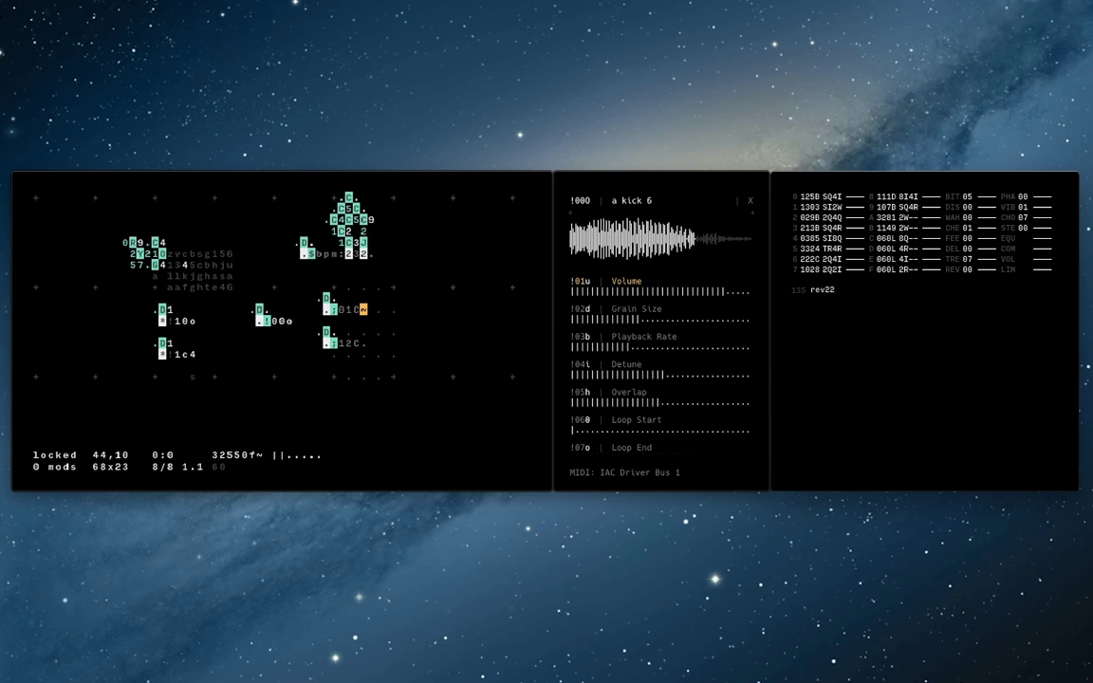
key("Return")
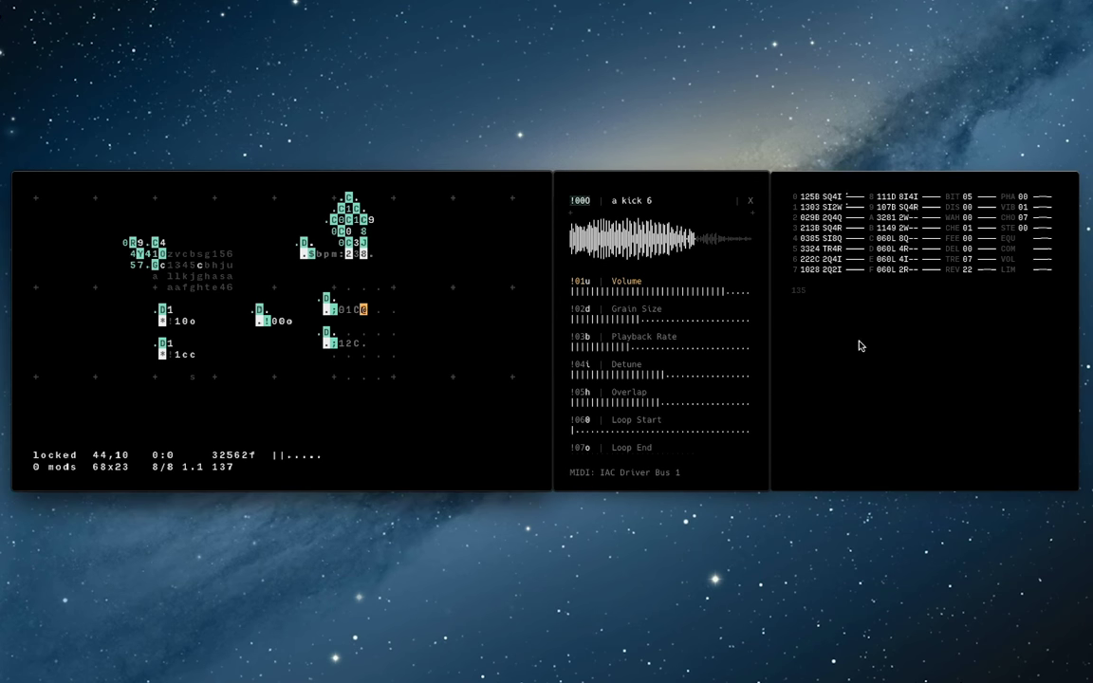
left_click(815, 293)
type("rev52")
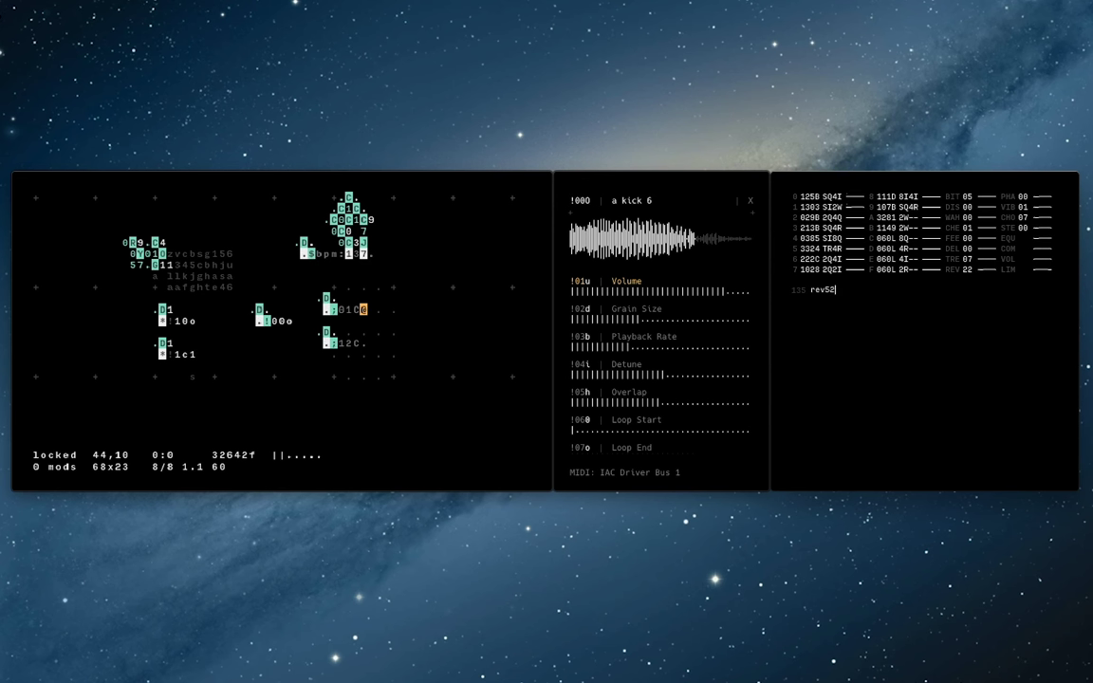
key("Return")
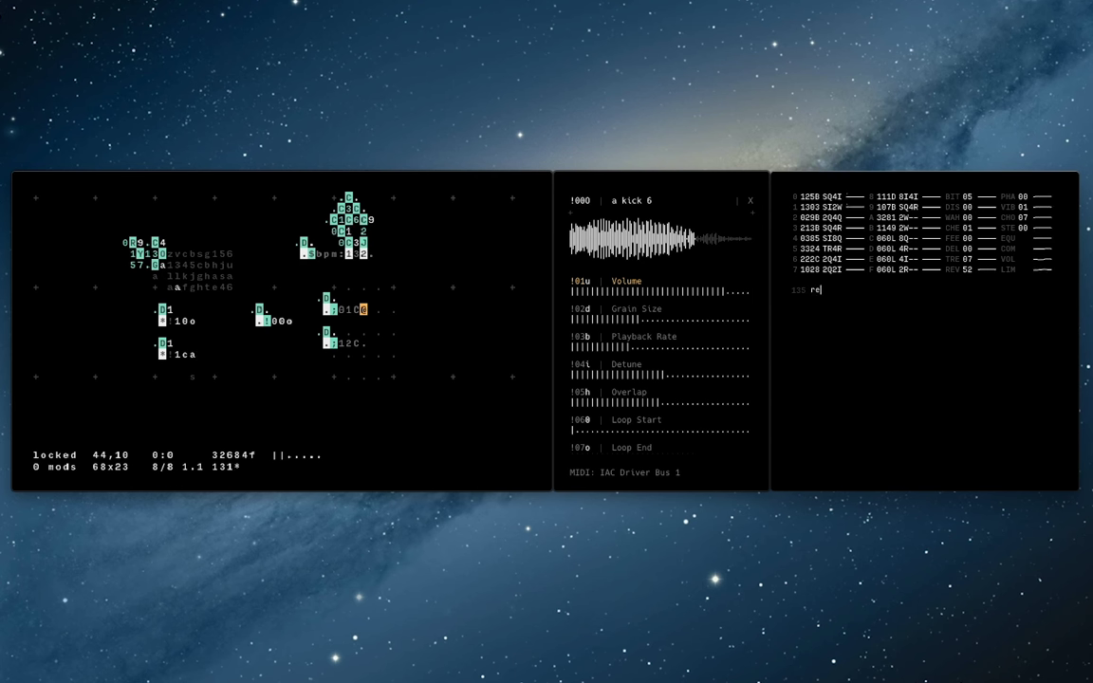
Send Pilot the reverb commands rev62, rev11 and rev99 in turn.
key("Return")
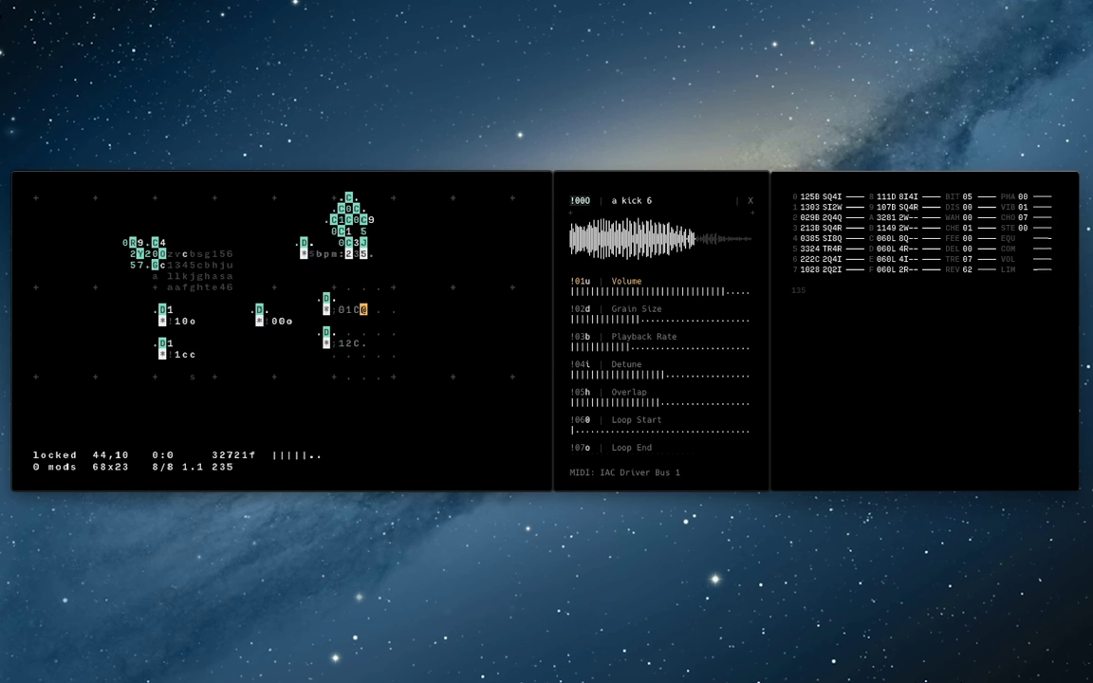
type("re")
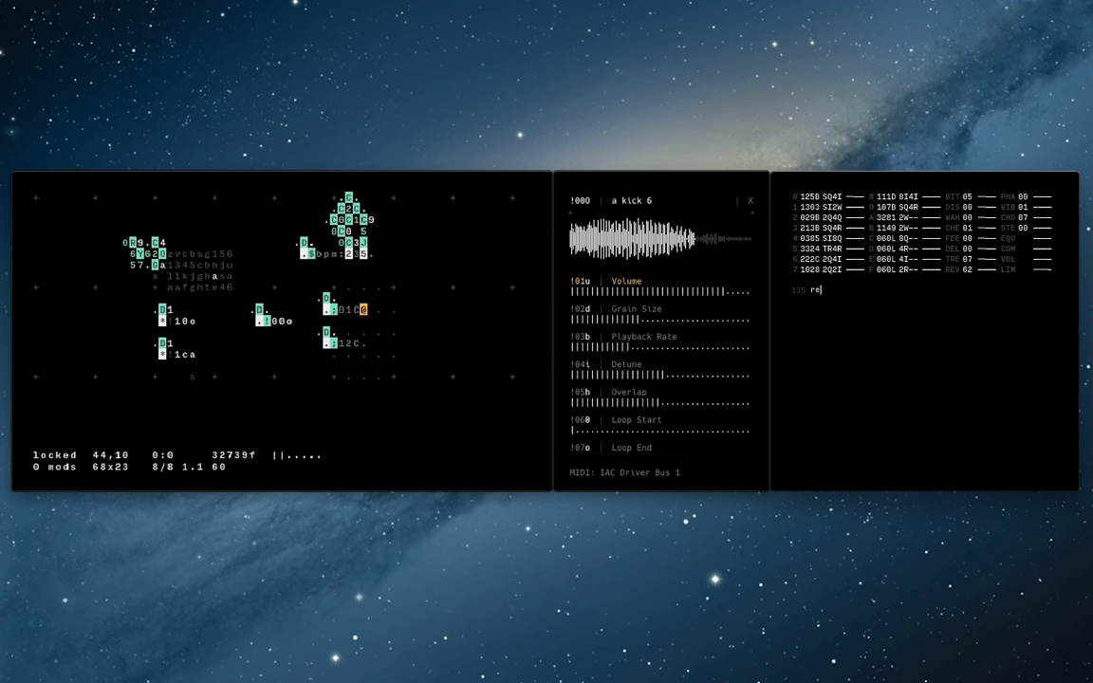
type("v1")
key("Return")
type("rev")
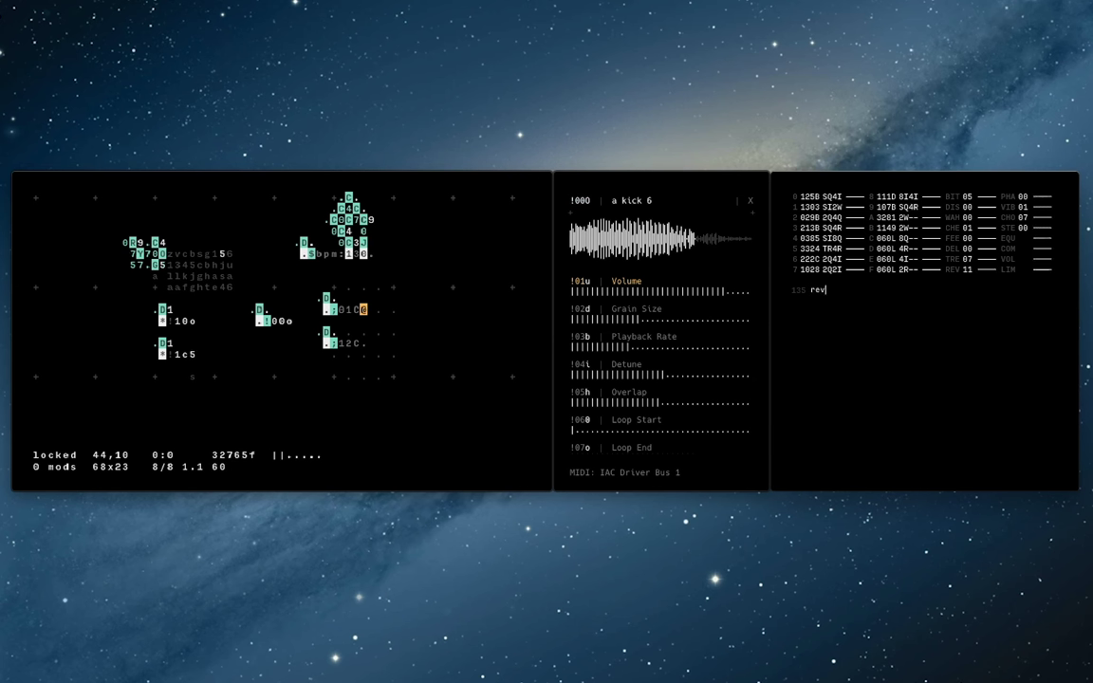
type("99")
key("Return")
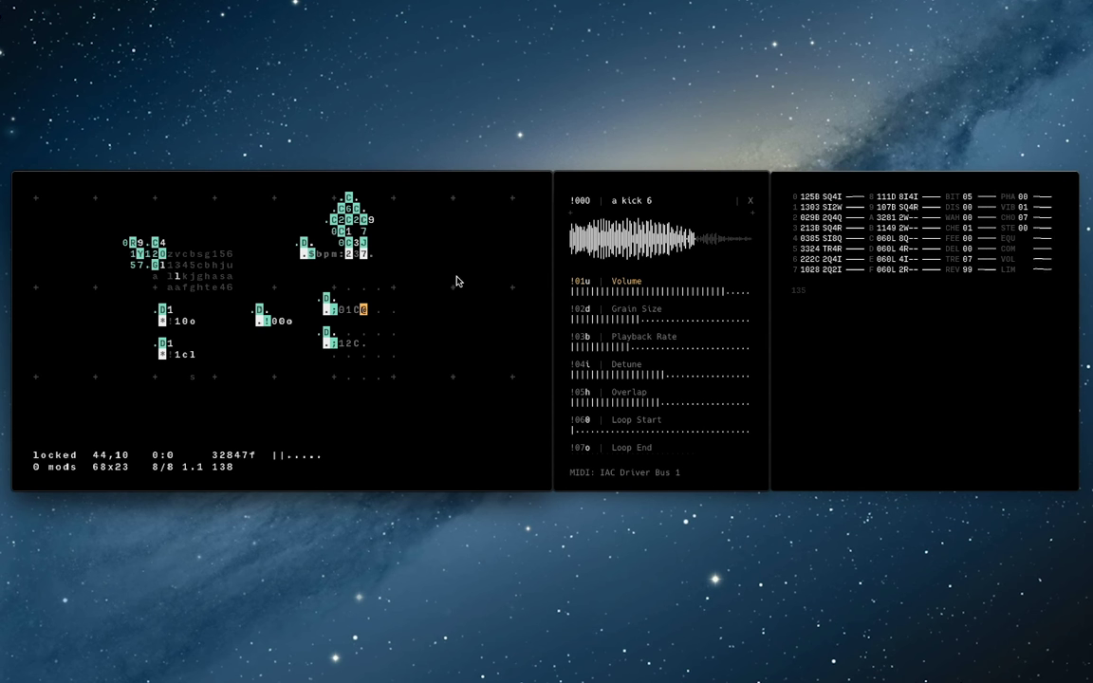
Duplicate the two Delay-triggered UDP messages ;01C and ;12C directly below the originals.
left_click_drag(364, 345, 329, 301)
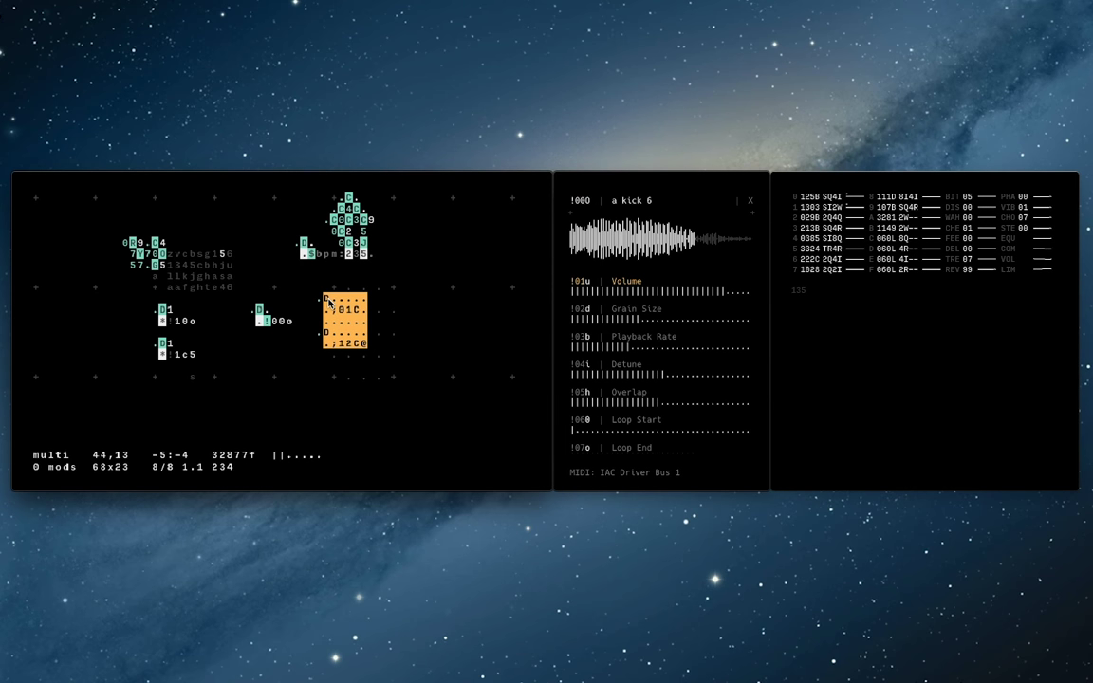
key("Down")
key("Down")
key("Down")
key("Down")
key("Down")
key("Down")
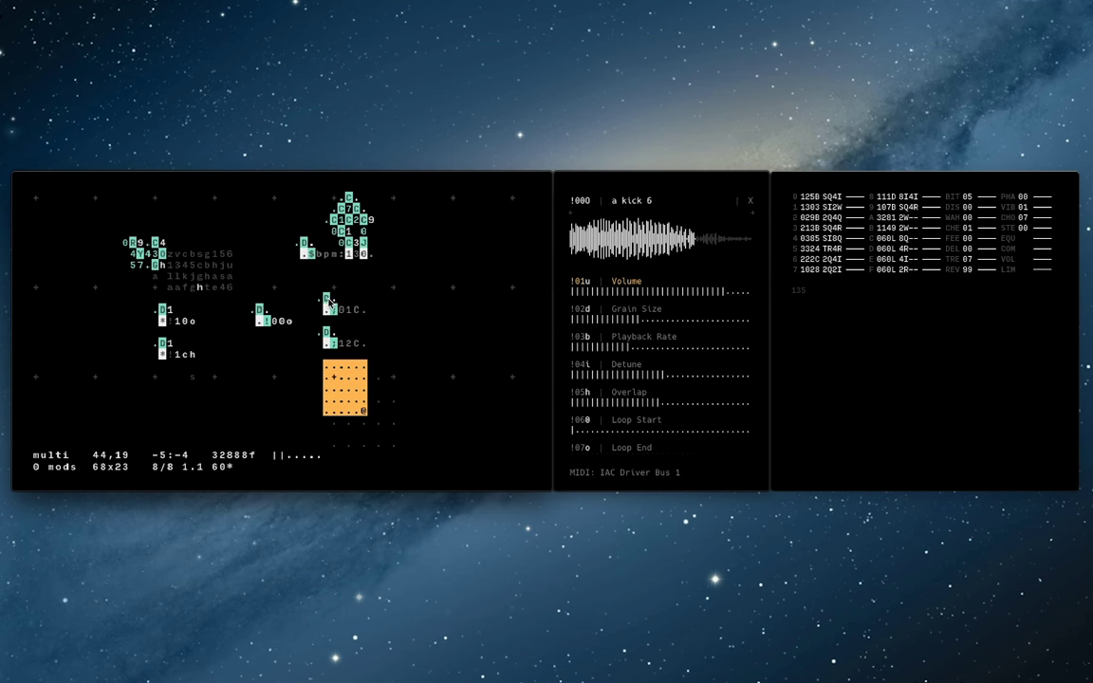
key("ctrl+v")
Set the copied messages to channels 2 and 3, and try octaves 5 and 3 in the channel 3 message.
left_click(340, 377)
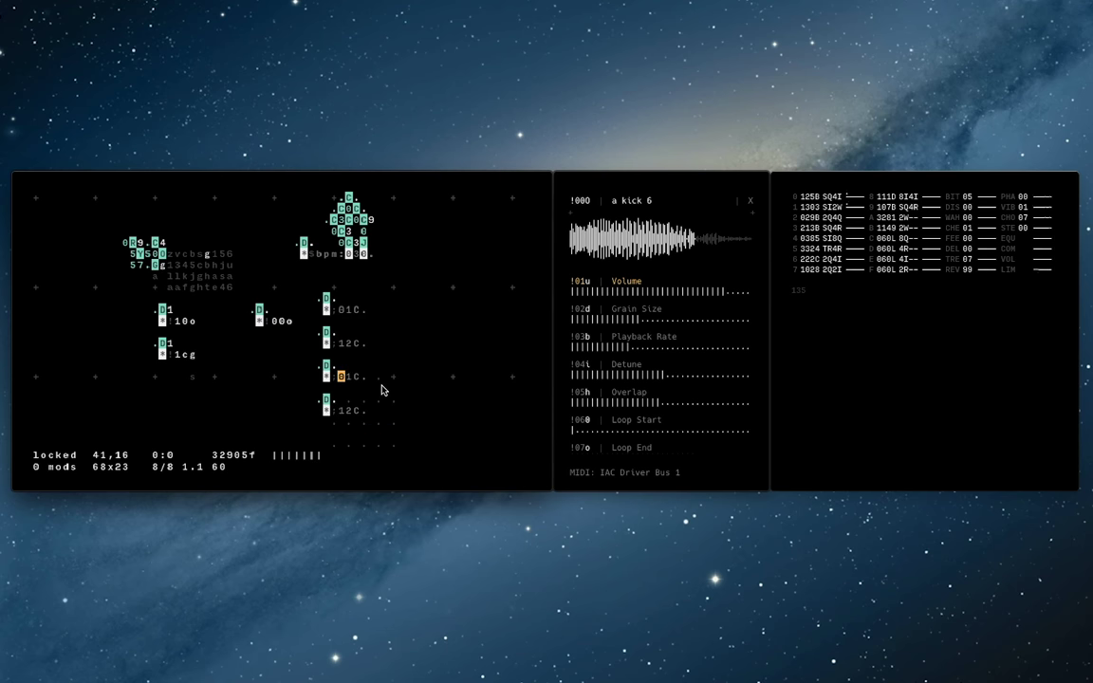
type("2")
left_click(340, 412)
type("3")
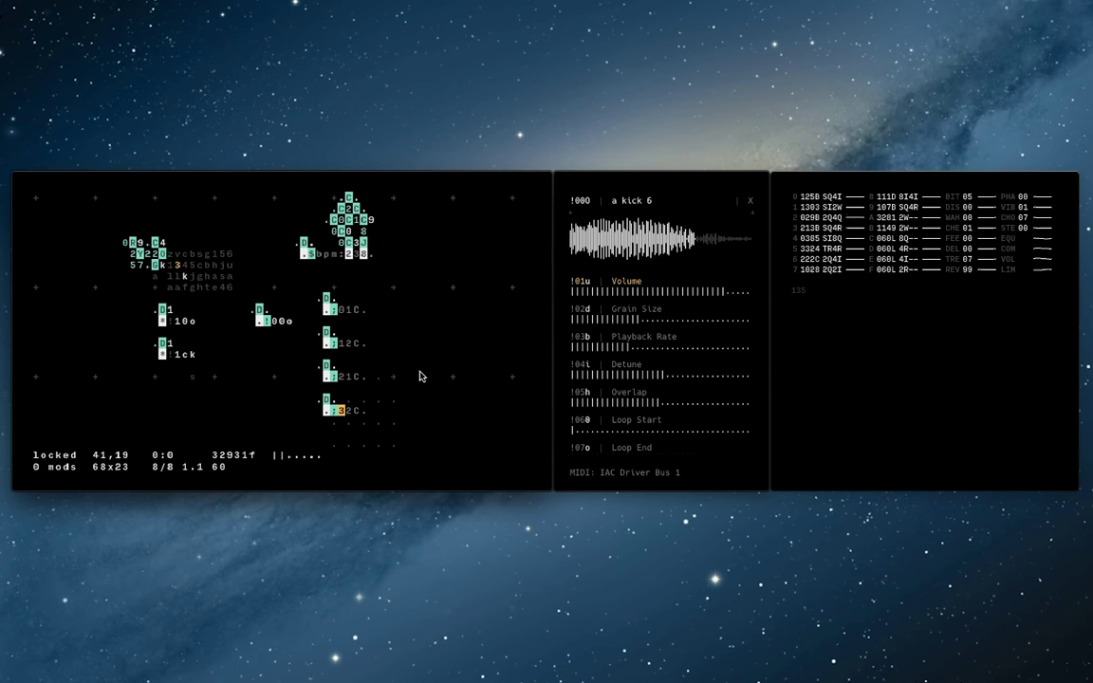
key("Right")
type("5")
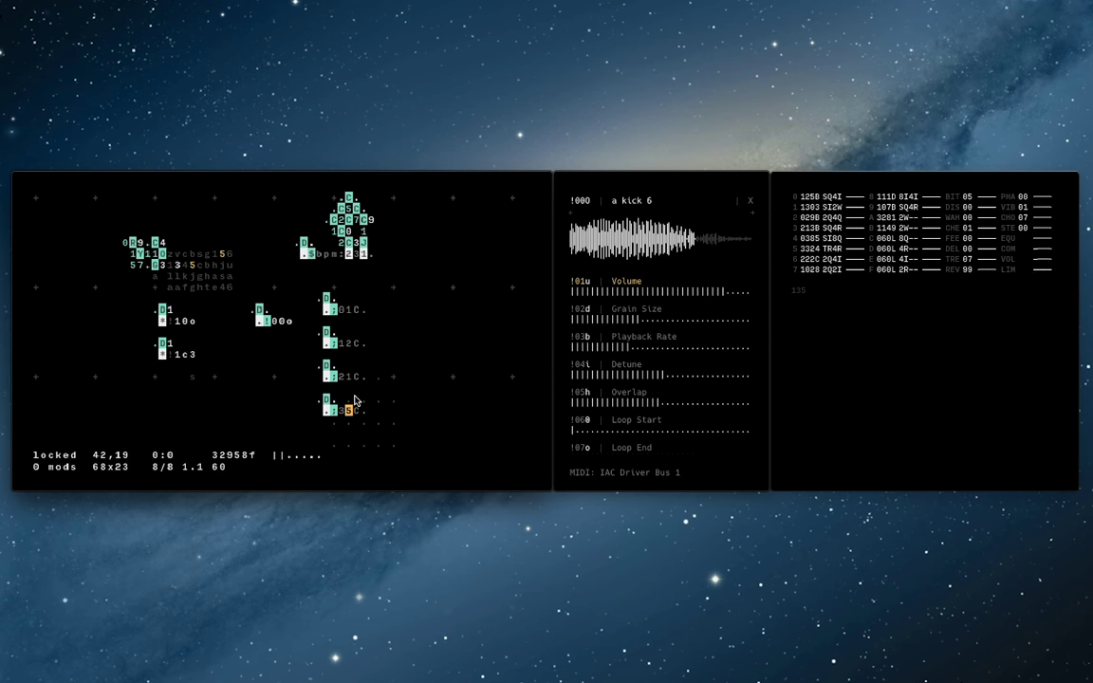
type("3")
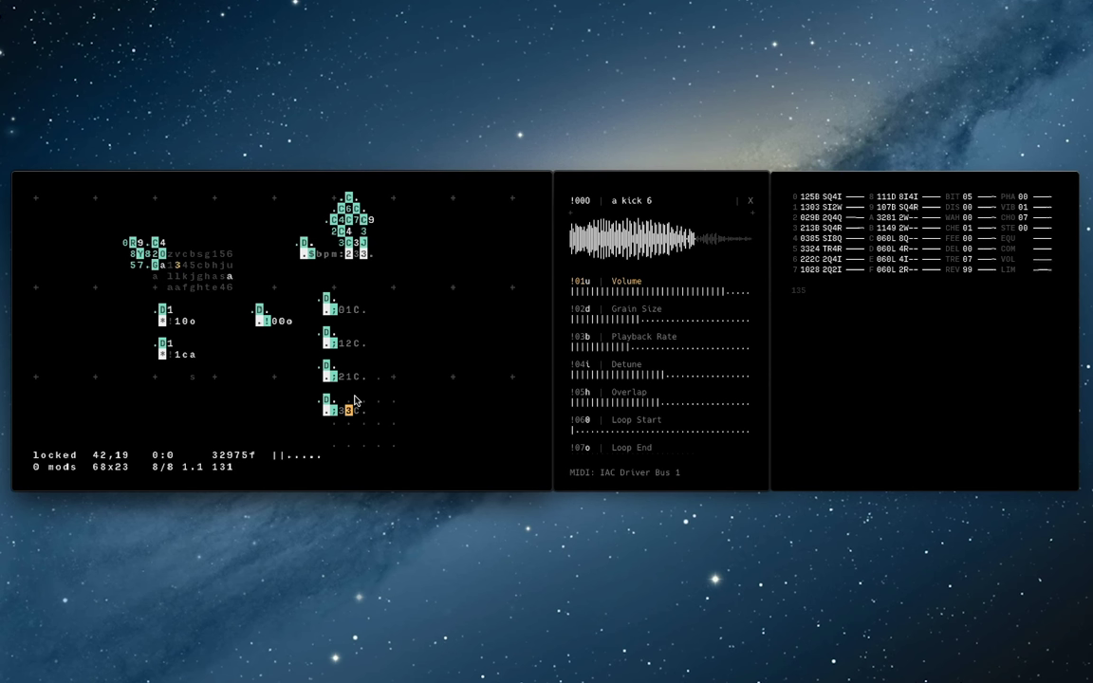
Place a Random operator (R) above the channel 3 message's octave with a range of 0 to 5.
key("Up")
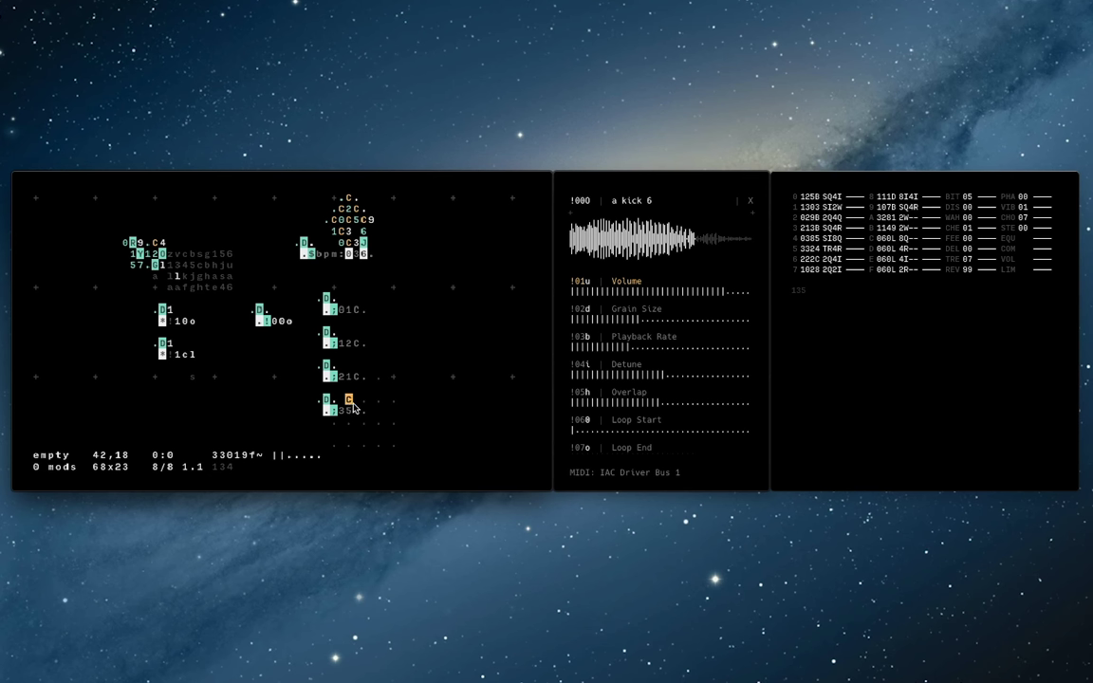
type("R")
key("Left")
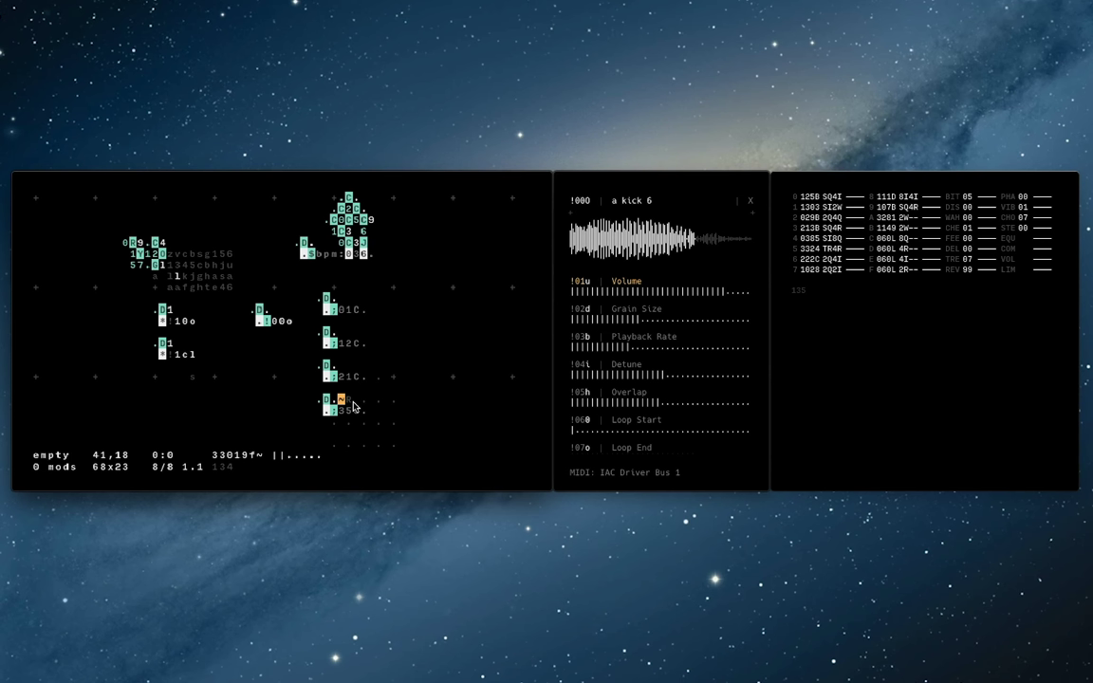
left_click(353, 401)
key("Left")
key("Left")
type("0")
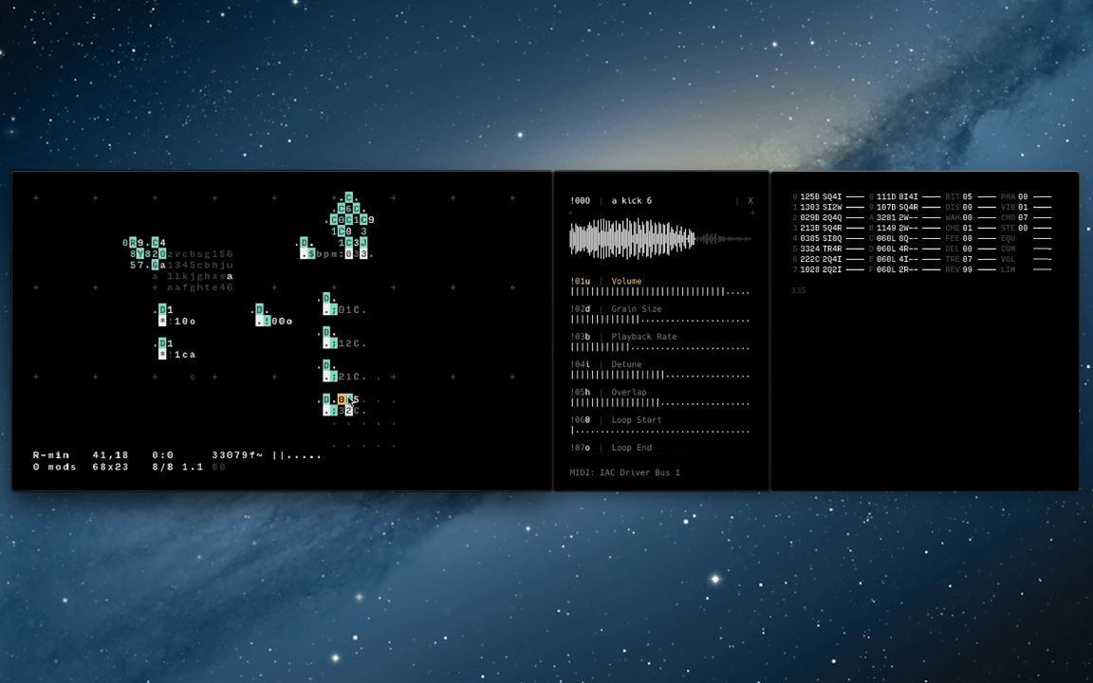
Move the channel 3 message with its Delay and Random operators nine columns to the right.
key("Up")
key("Right")
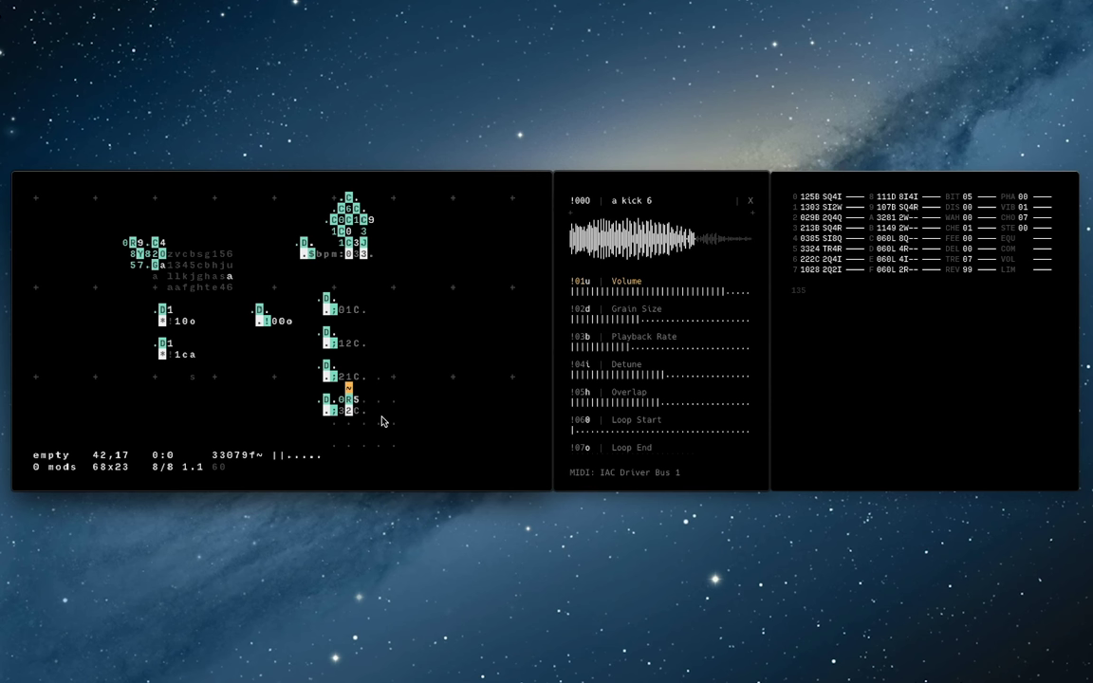
key("Down")
left_click_drag(365, 410, 325, 401)
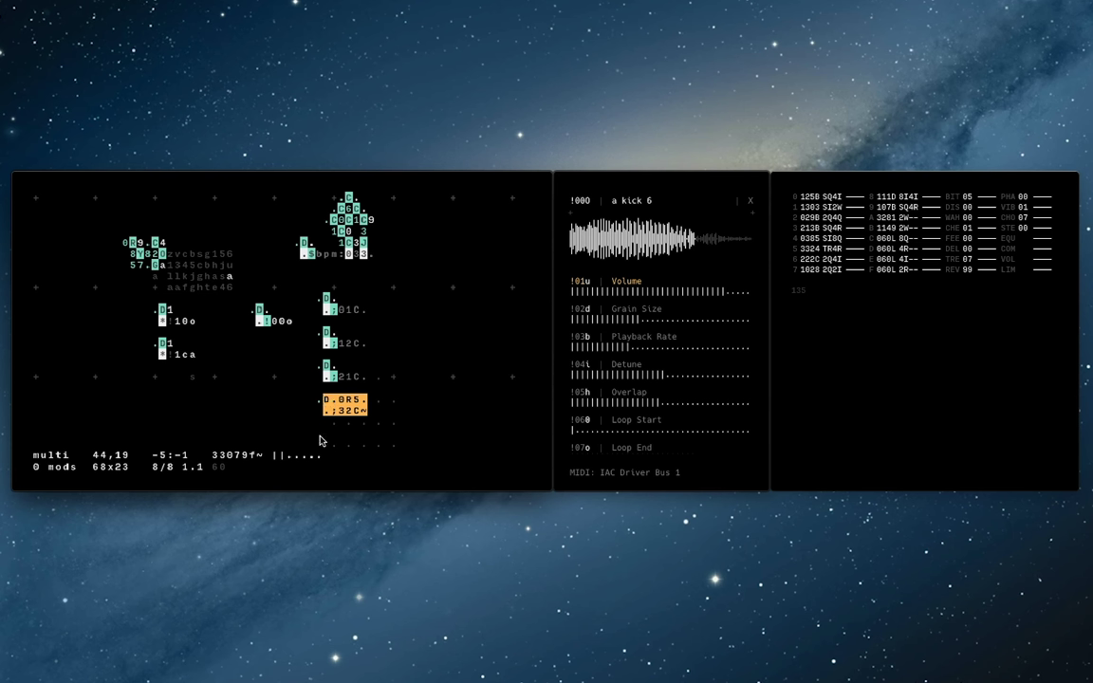
key("alt+Right")
key("alt+Right")
key("alt+Right")
key("alt+Right")
key("alt+Right")
key("alt+Right")
key("alt+Right")
key("alt+Right")
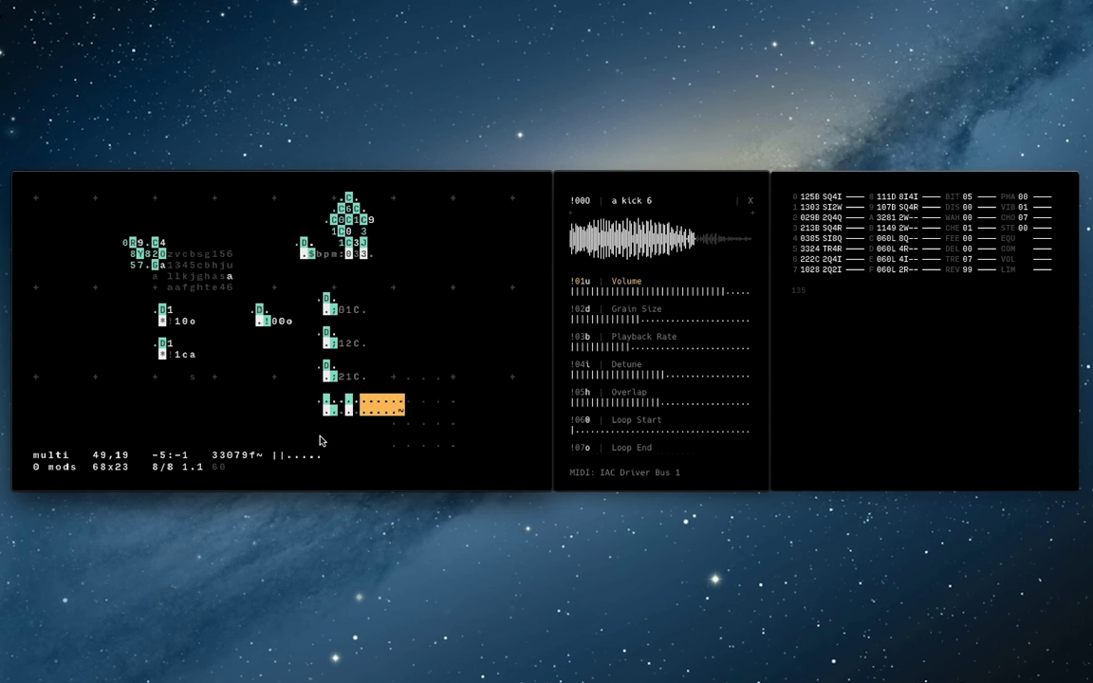
key("Right")
key("shift+Right")
key("shift+Right")
key("shift+Right")
key("shift+Right")
key("shift+Right")
key("shift+Down")
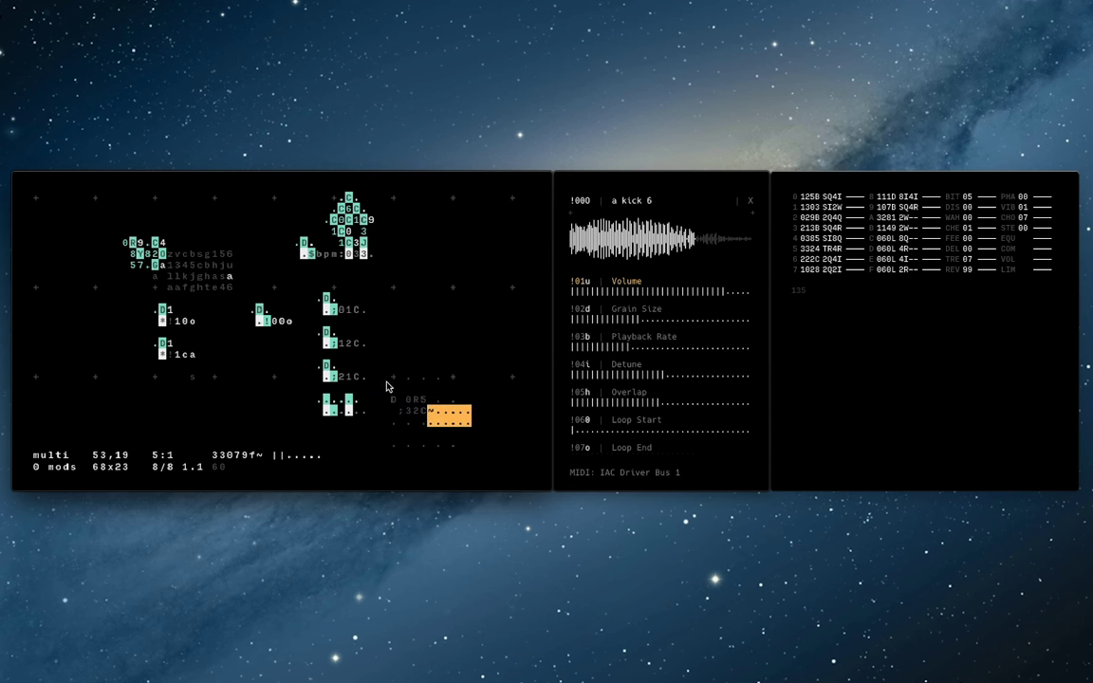
Change the octave's Random operator to lowercase r, add a Delay operator (D) above it as trigger, and toggle playback to run it.
left_click(415, 385)
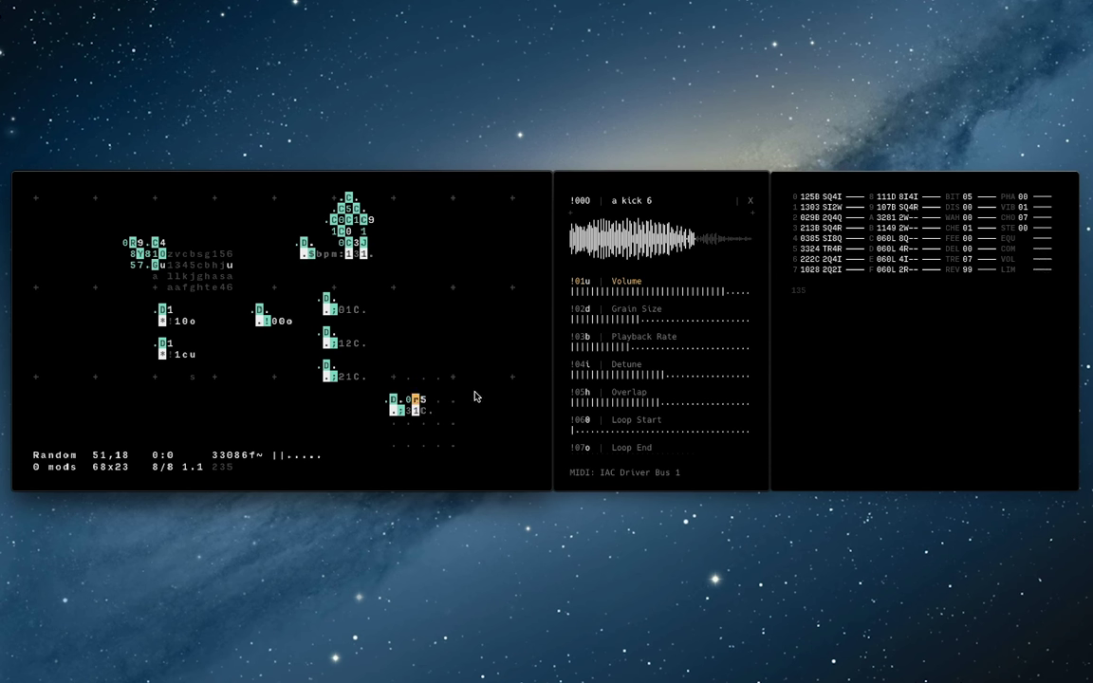
key("Up")
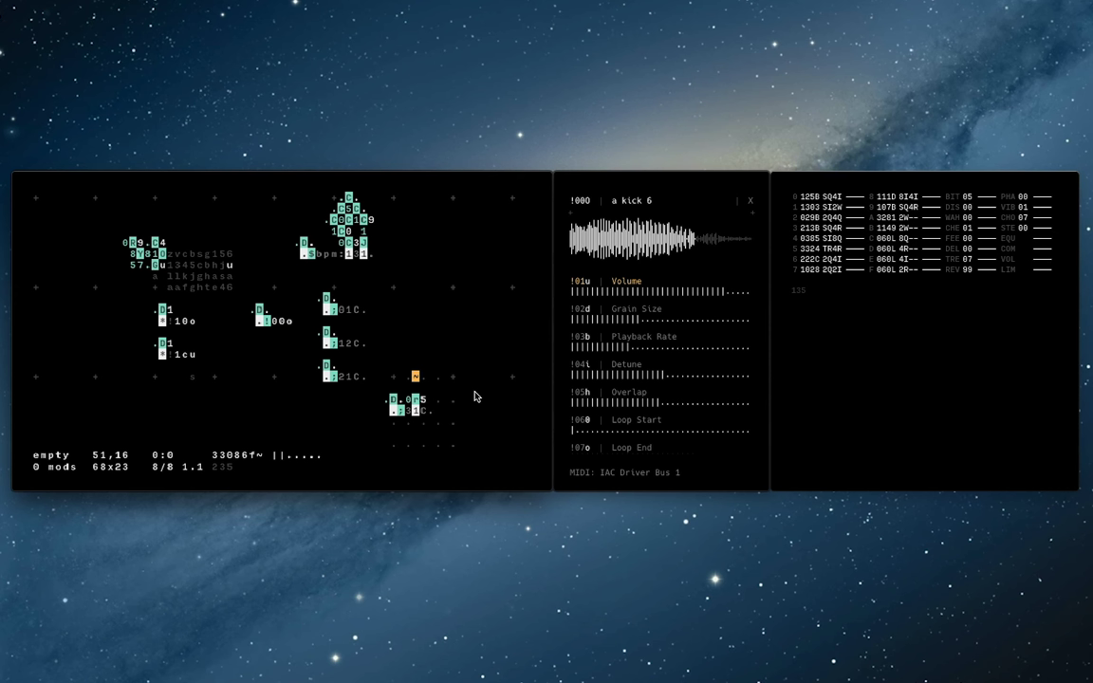
type("D")
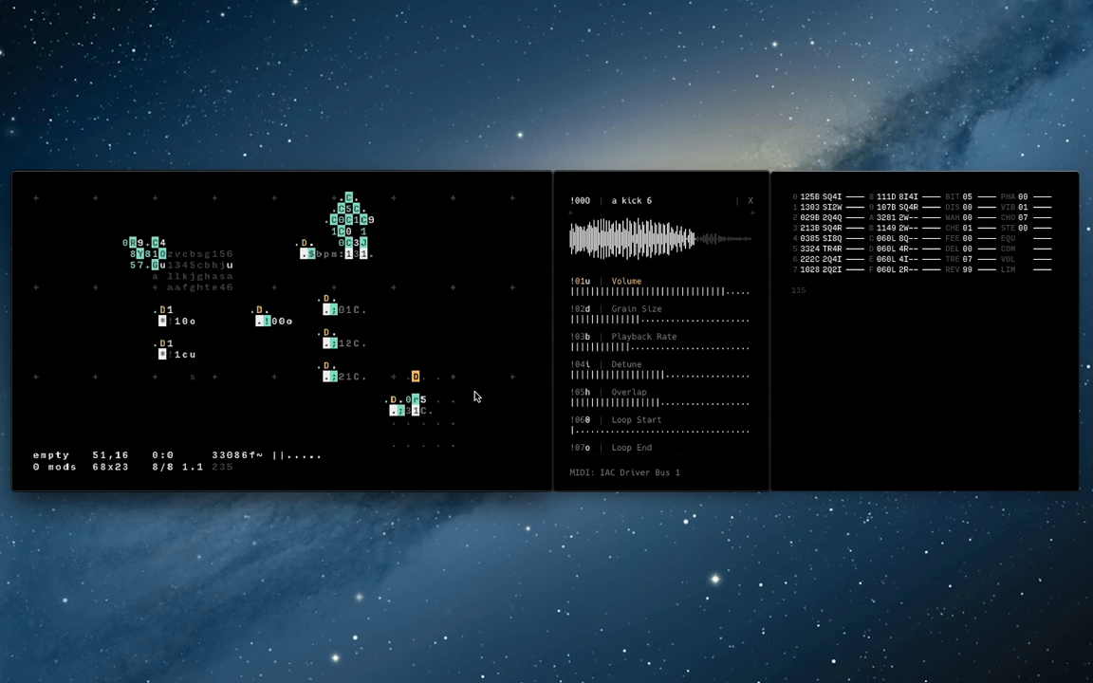
key("Down")
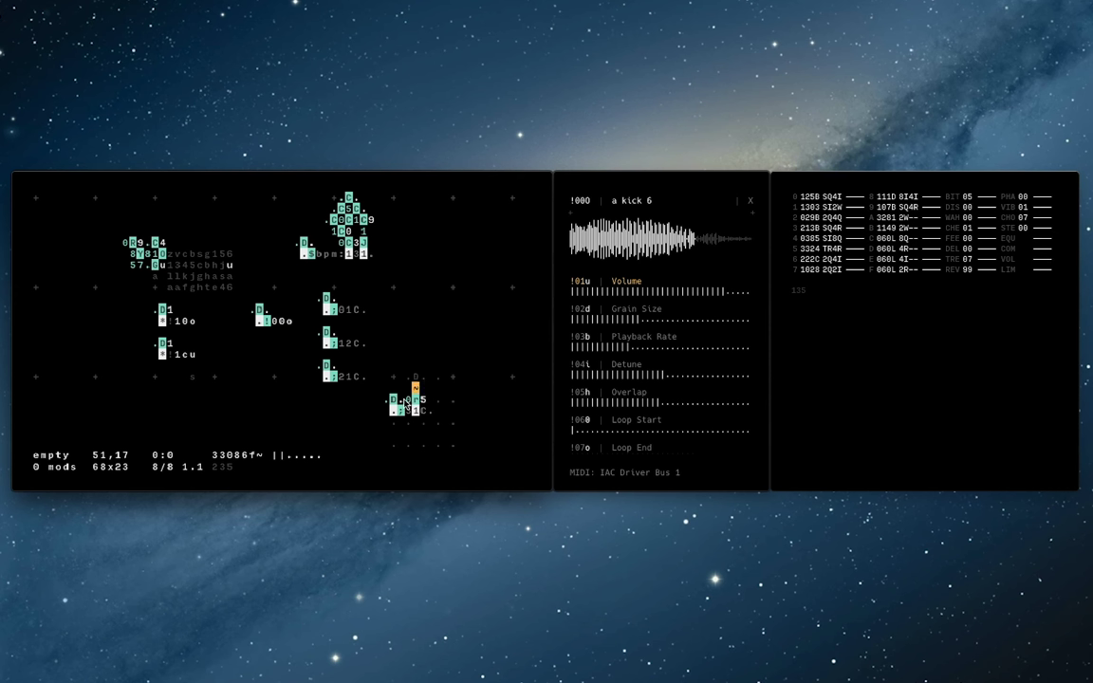
key("space")
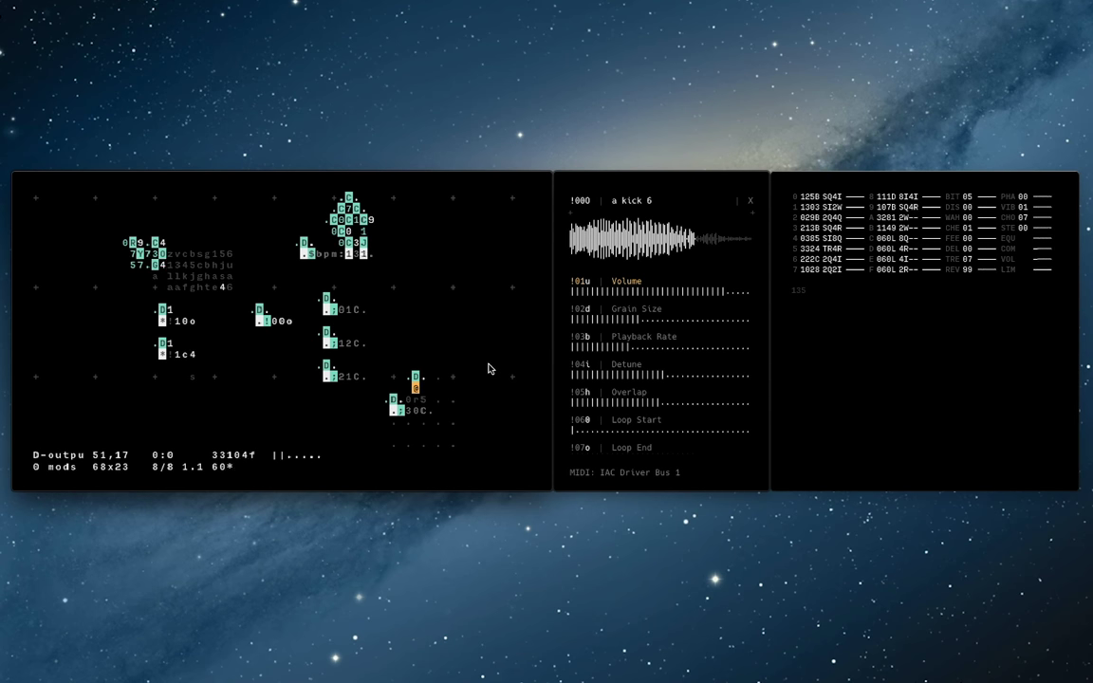
key("space")
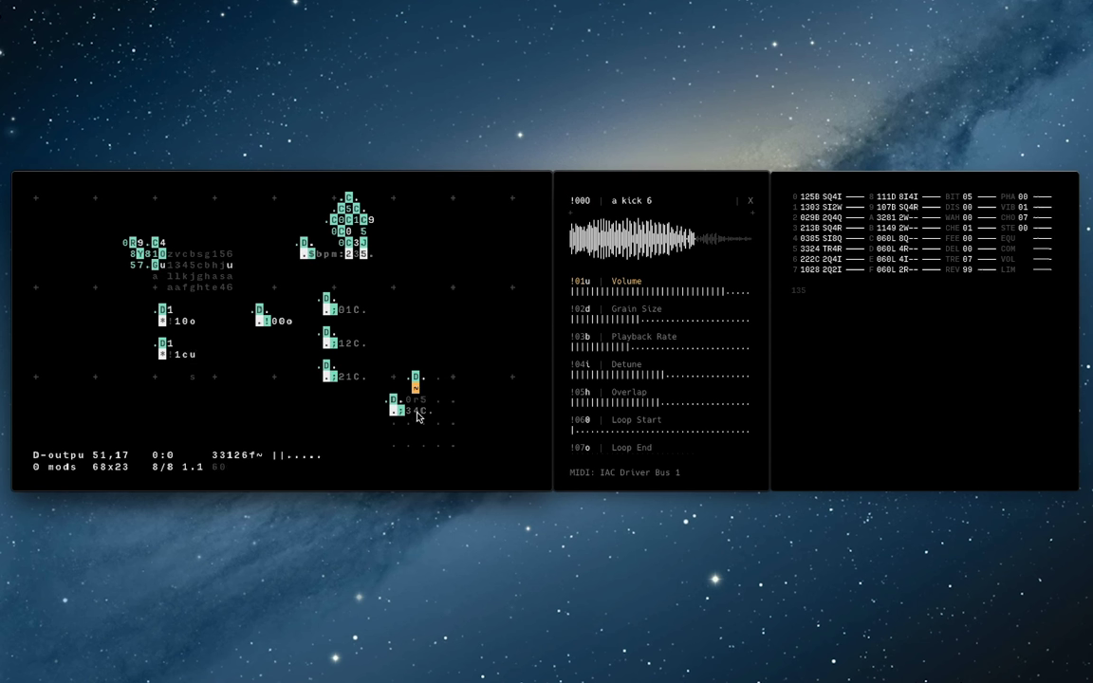
key("space")
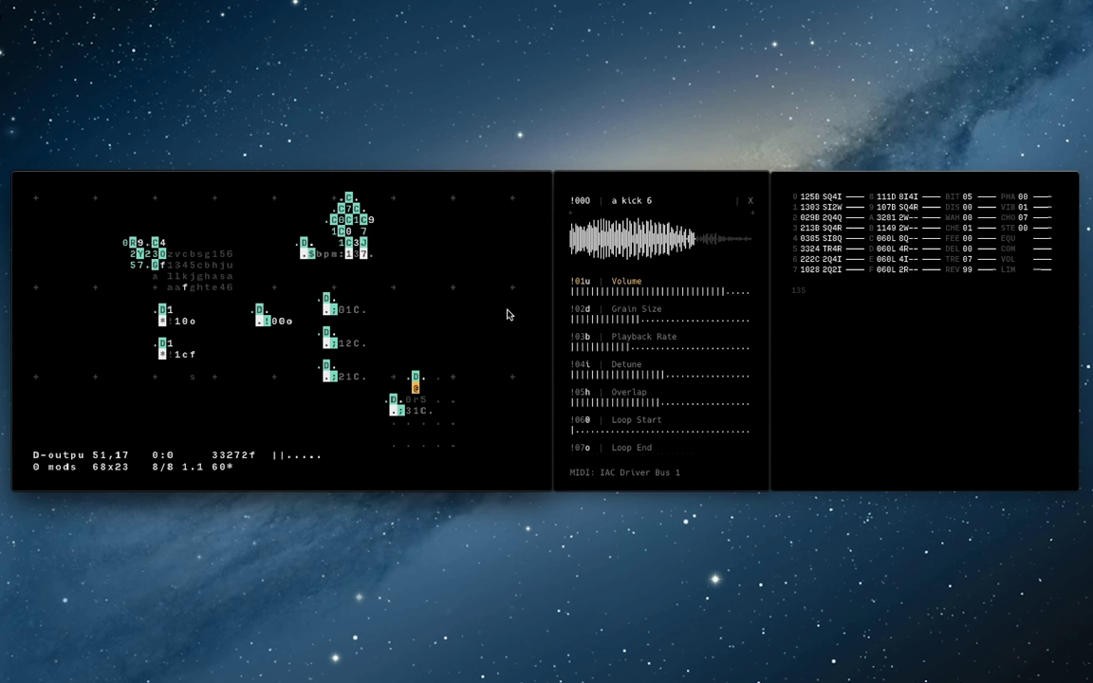
Set the ;21C message's Delay modulo to 3 and replace the clock above the bpm's first digit with a Random operator (R).
left_click(329, 366)
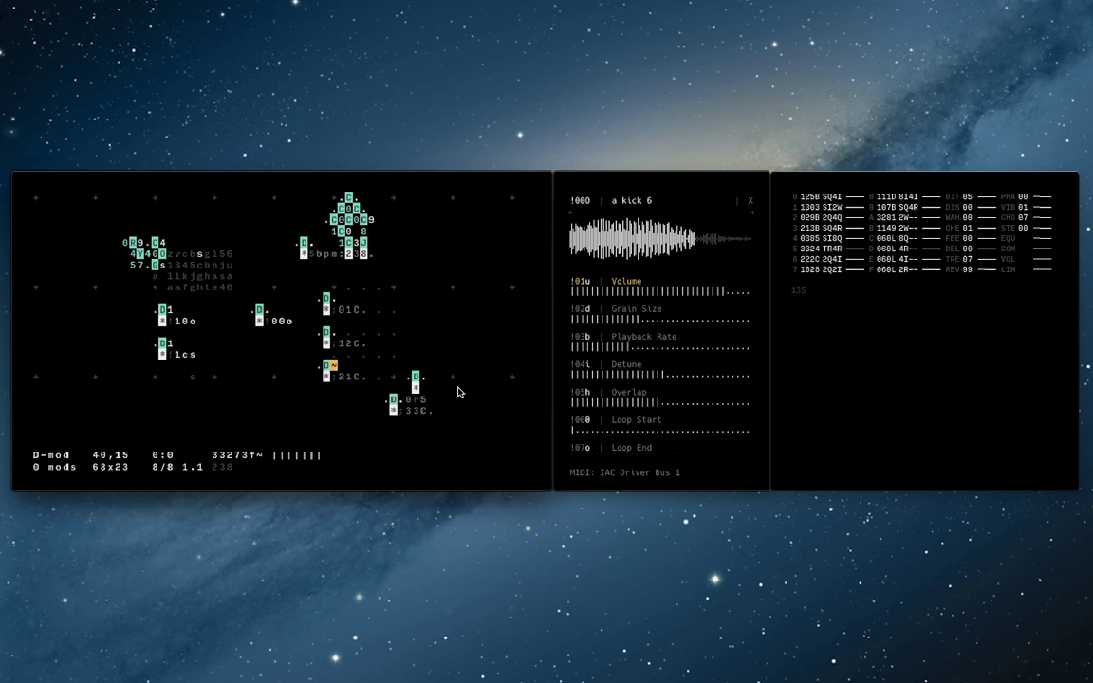
type("3")
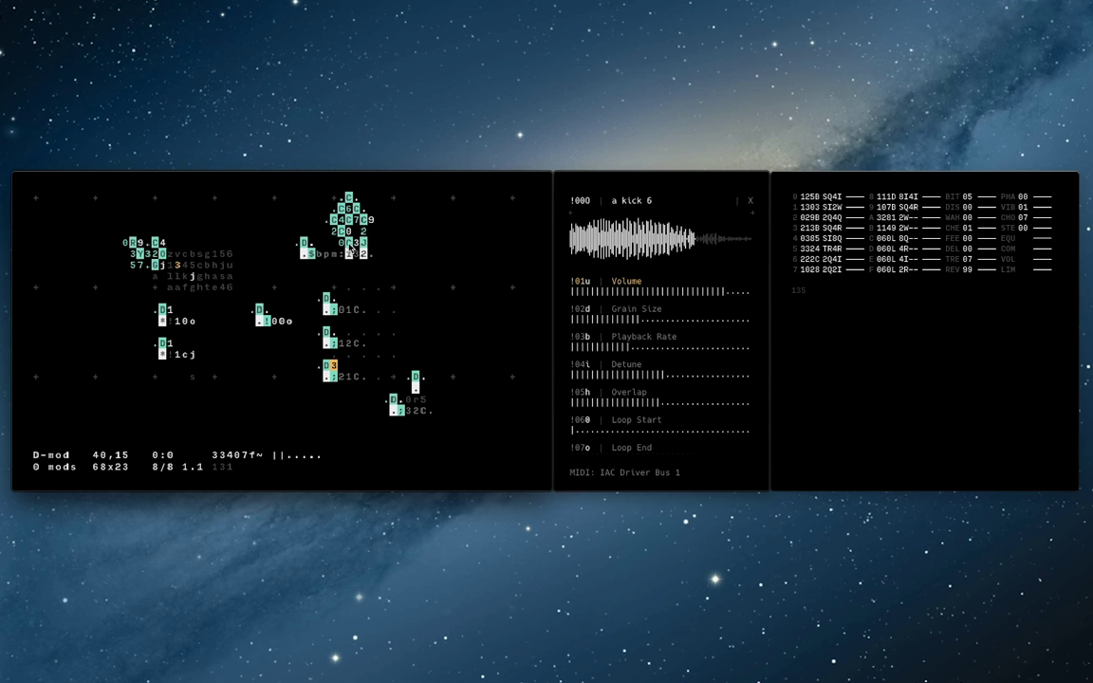
left_click(348, 243)
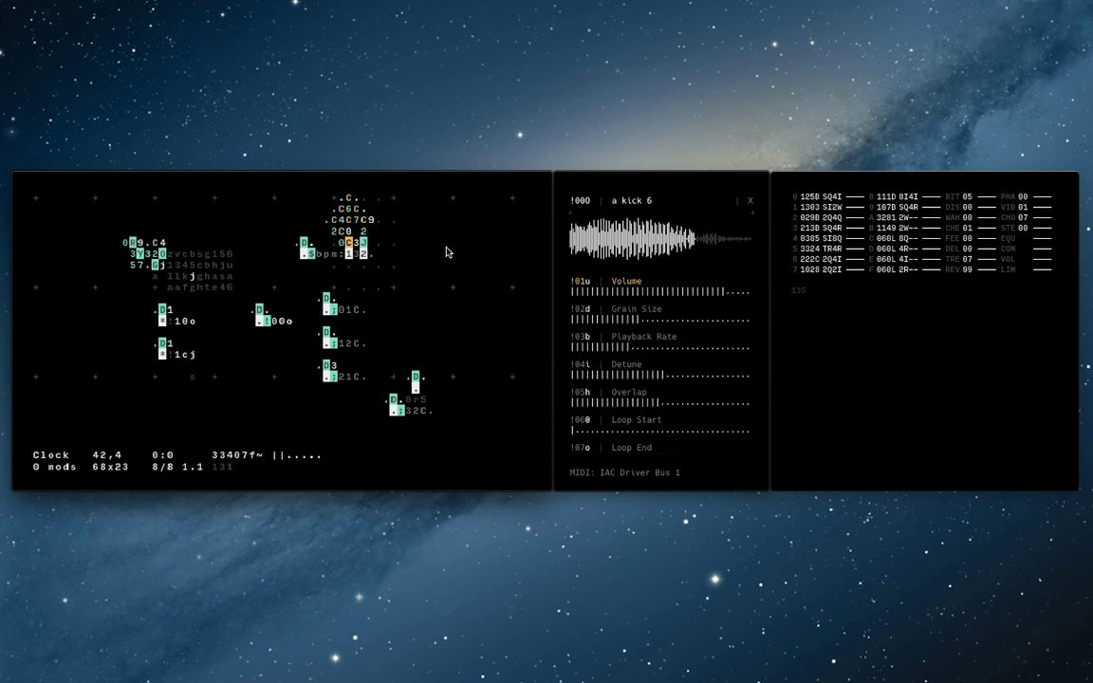
type("R")
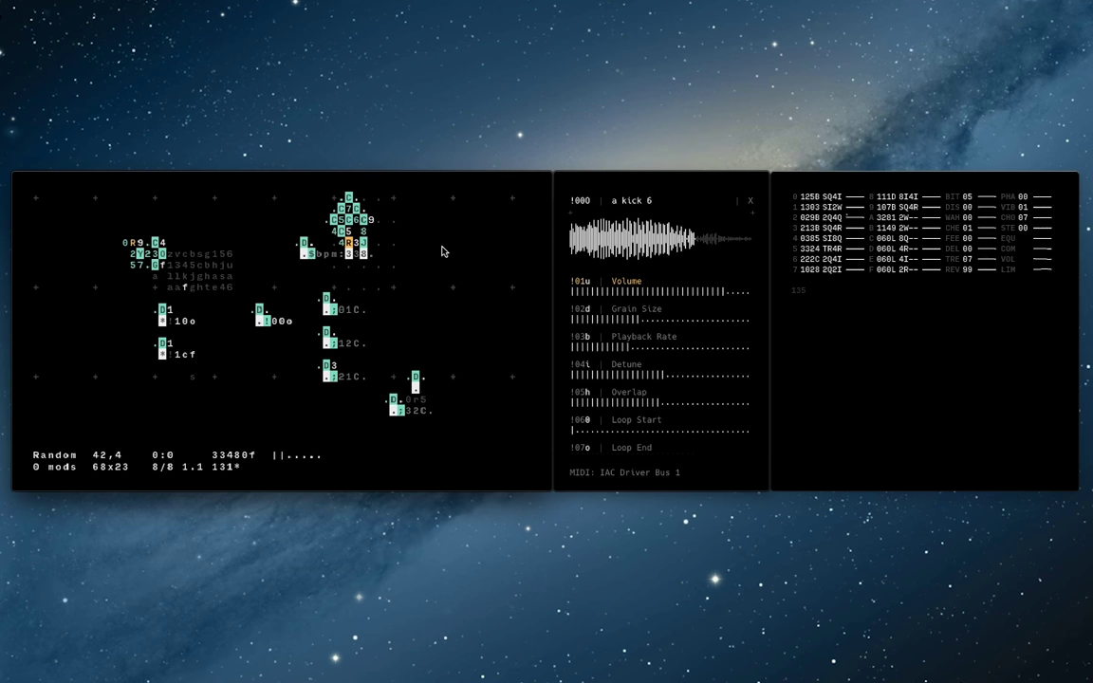
Add a Generator operator (G) beside the clock stack, with a Random operator (R) above its value input.
left_click(446, 298)
left_click(358, 256)
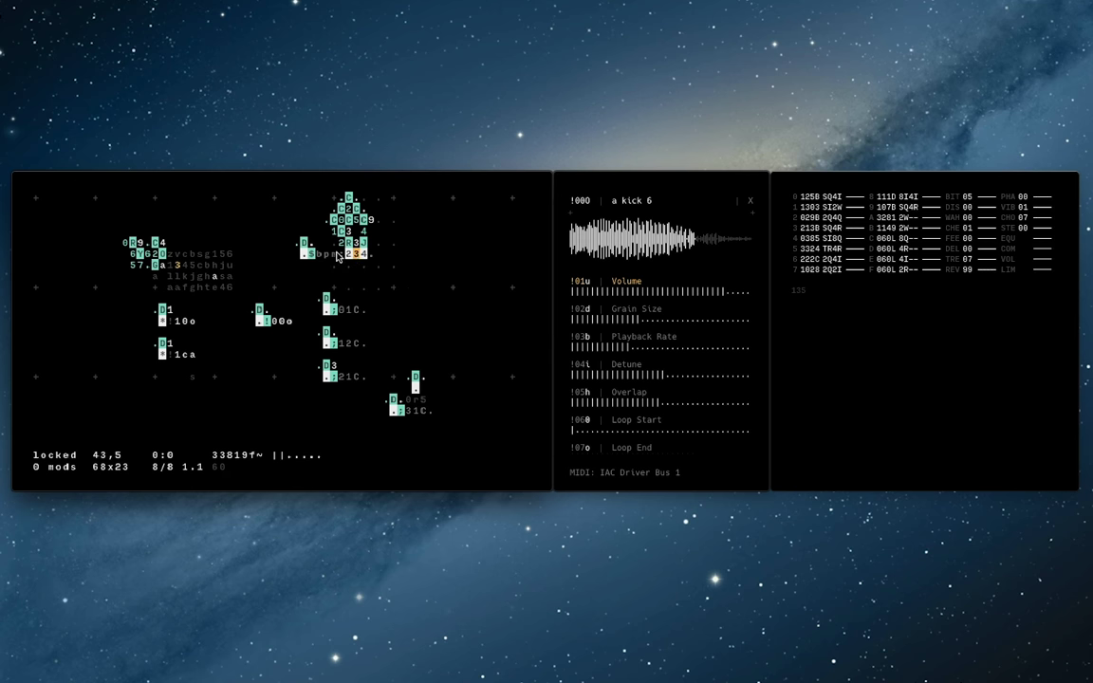
left_click(295, 199)
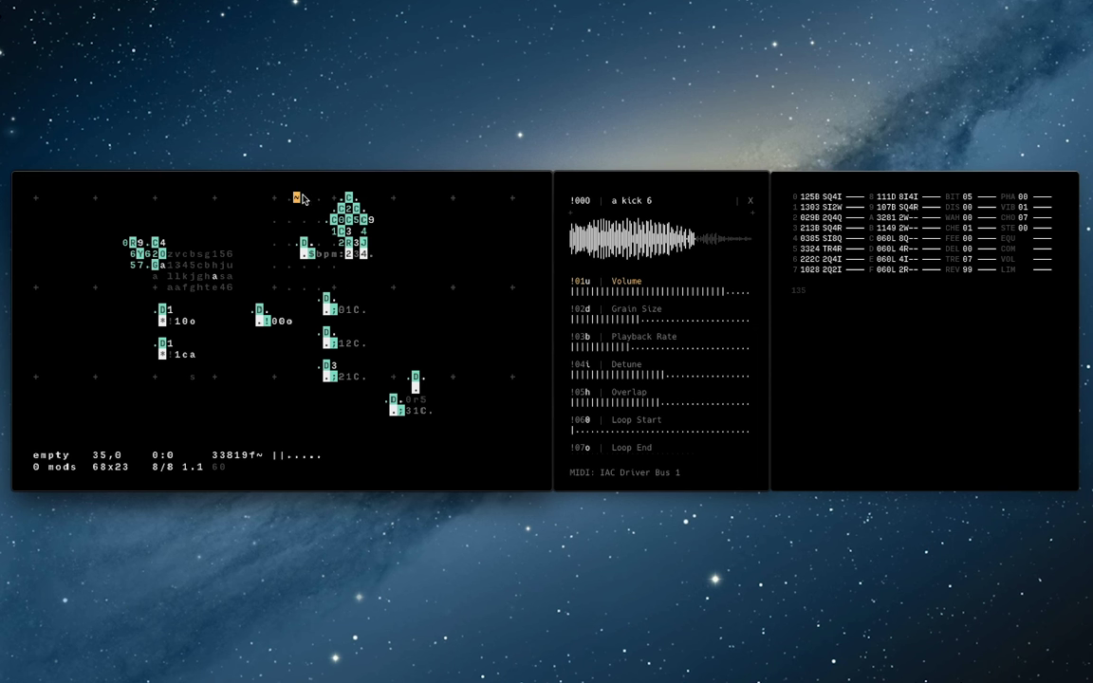
key("Left")
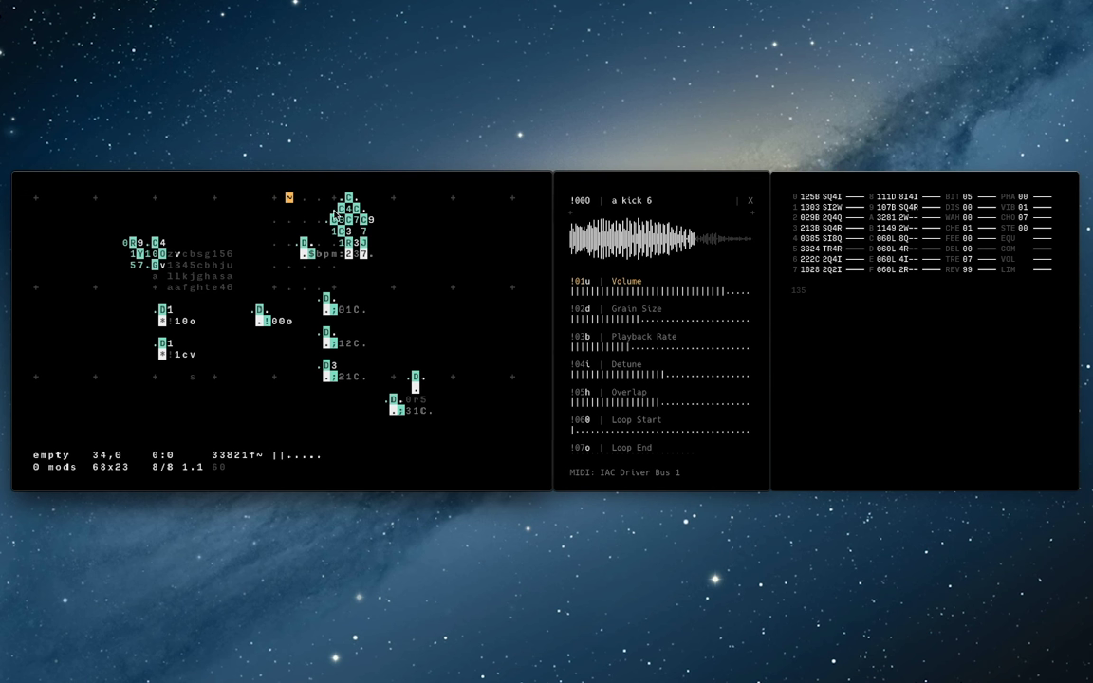
key("Right")
key("Right")
key("Left")
left_click(309, 198)
left_click(304, 198)
key("Down")
left_click(311, 198)
type("R")
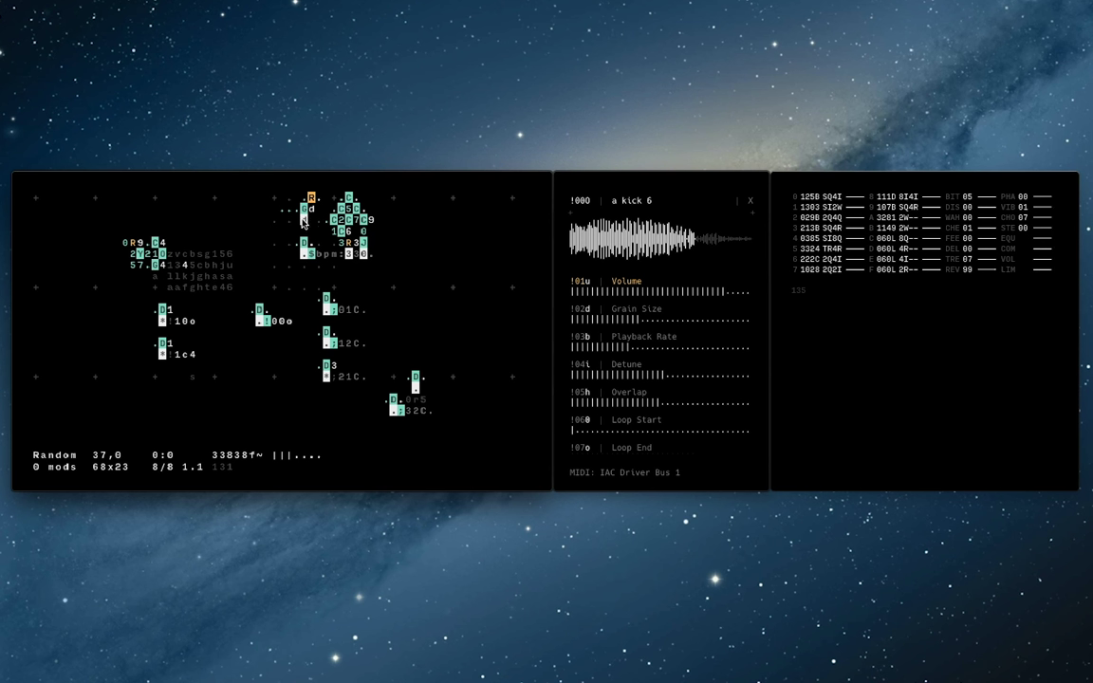
Set the new Random operator's range to 0–9 and the Generator's offsets to x 7 and y 3, targeting the bpm's middle digit.
left_click(303, 198)
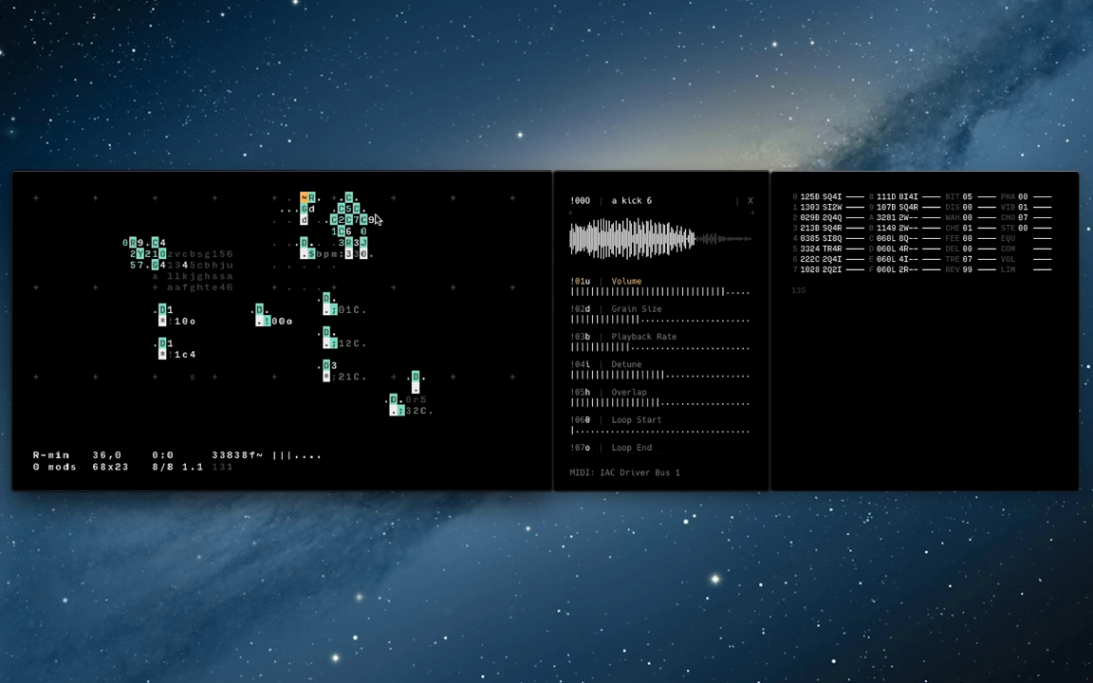
left_click(320, 198)
key("Down")
key("Left")
key("Left")
key("Left")
key("Left")
key("Left")
type("7")
key("Right")
type("3")
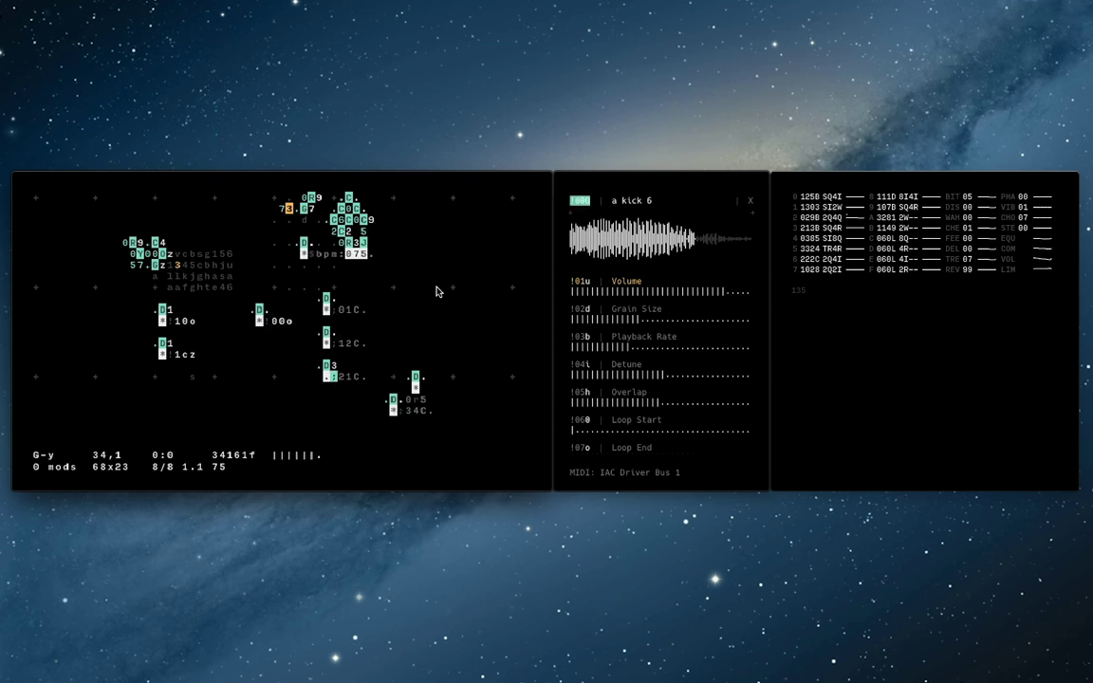
Change the note of the ;01C message to A and the note of the ;21C message to G.
left_click(346, 309)
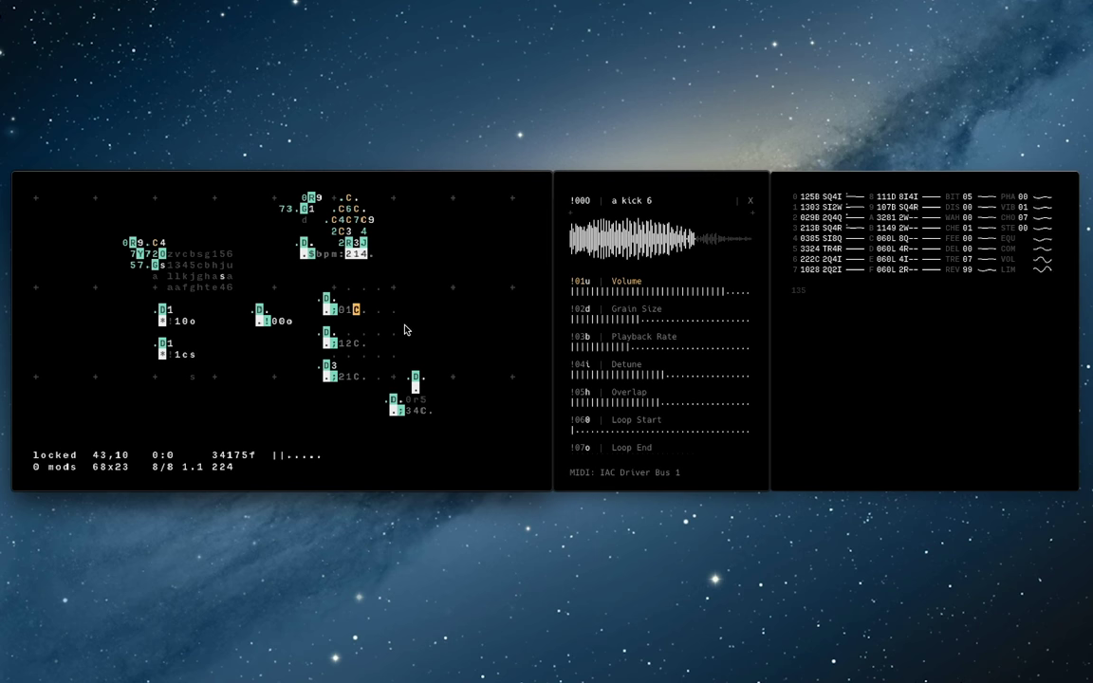
left_click(431, 323)
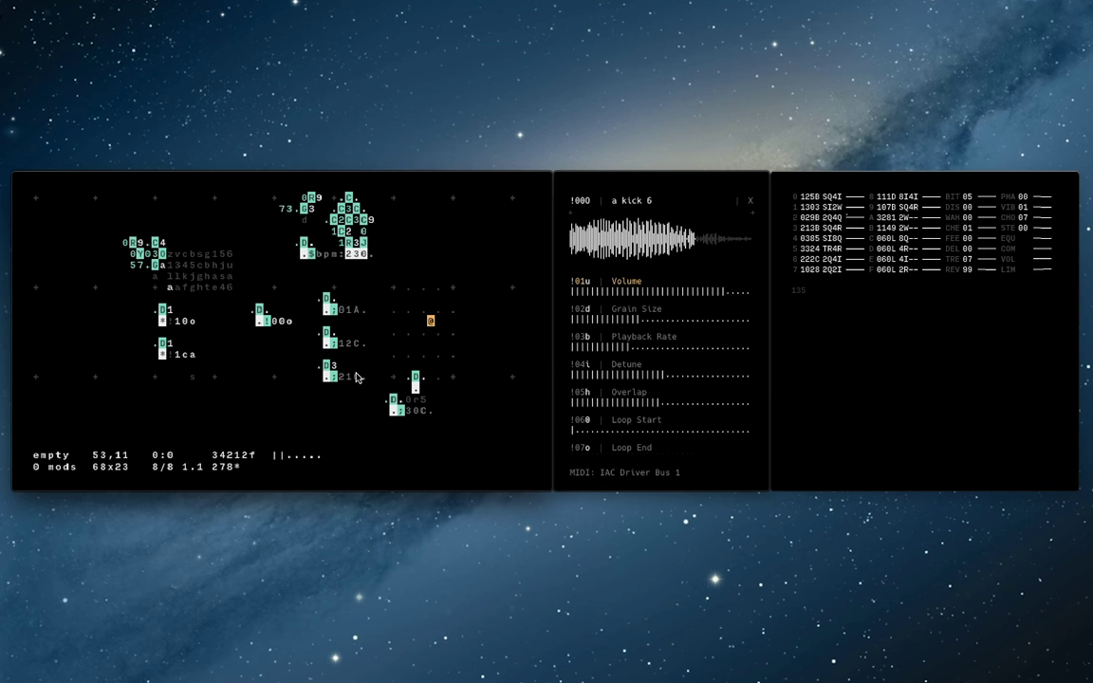
left_click(356, 376)
left_click(457, 297)
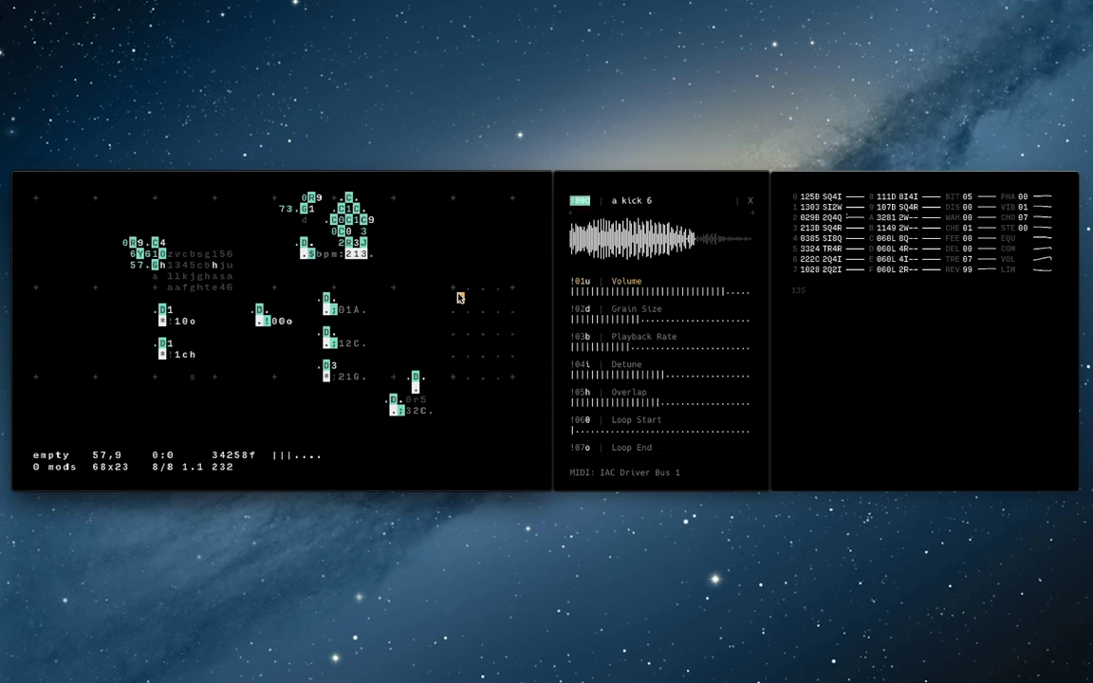
Try octave 9 in the ;21G message, return it to 1, and move the cursor to an empty cell.
left_click(348, 377)
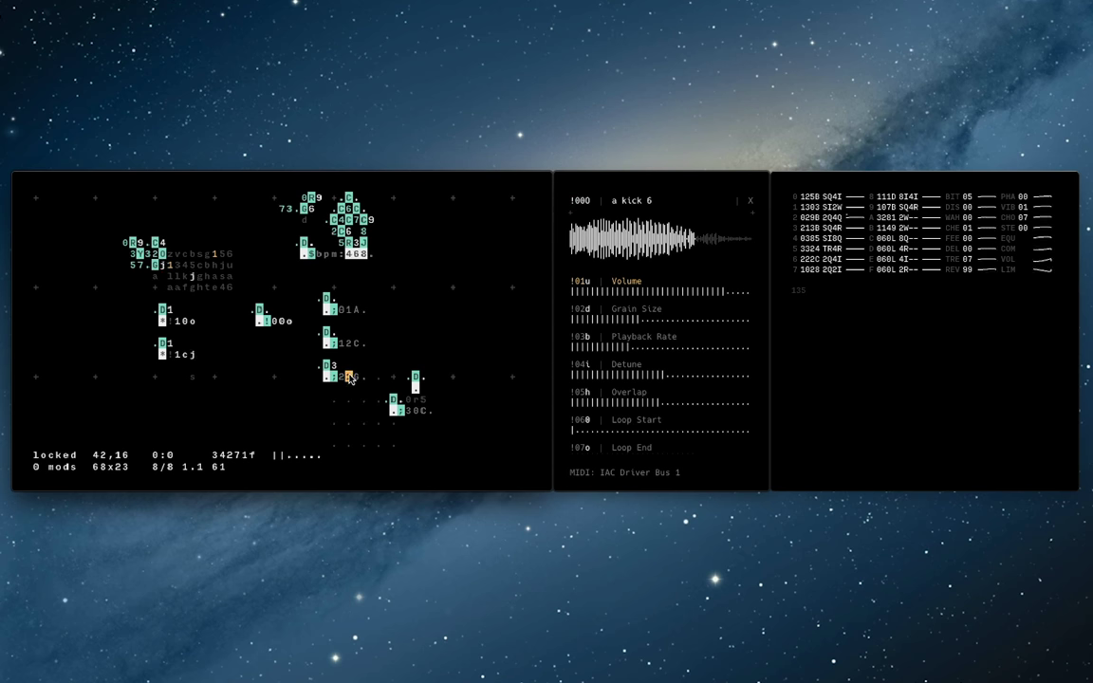
type("9")
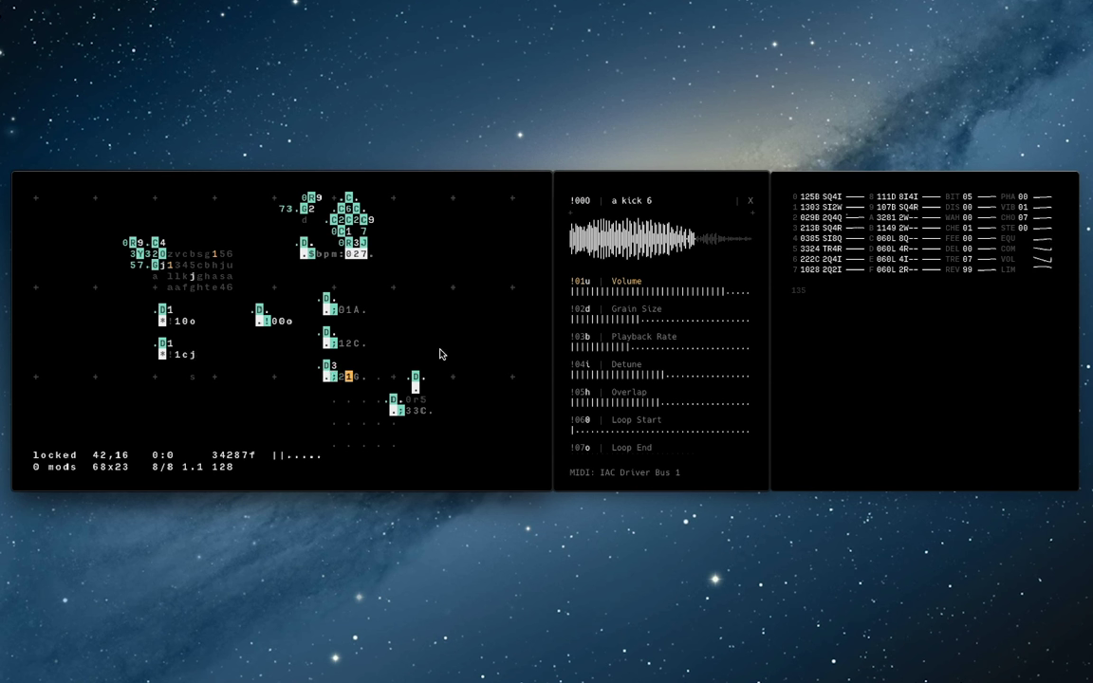
type("1")
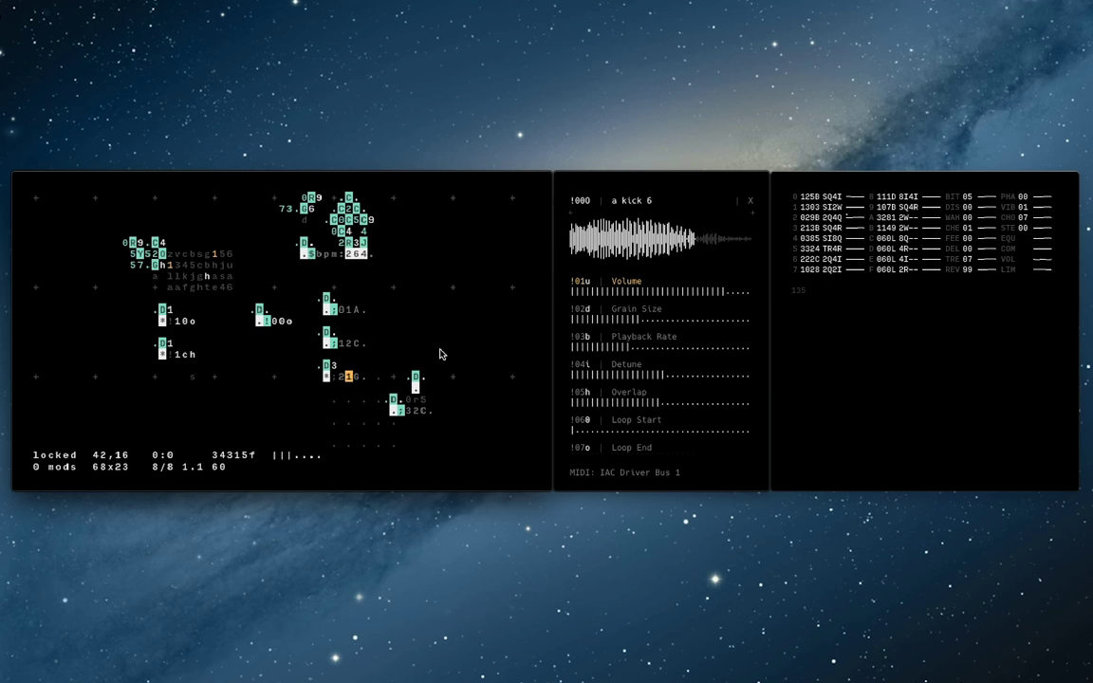
left_click(437, 276)
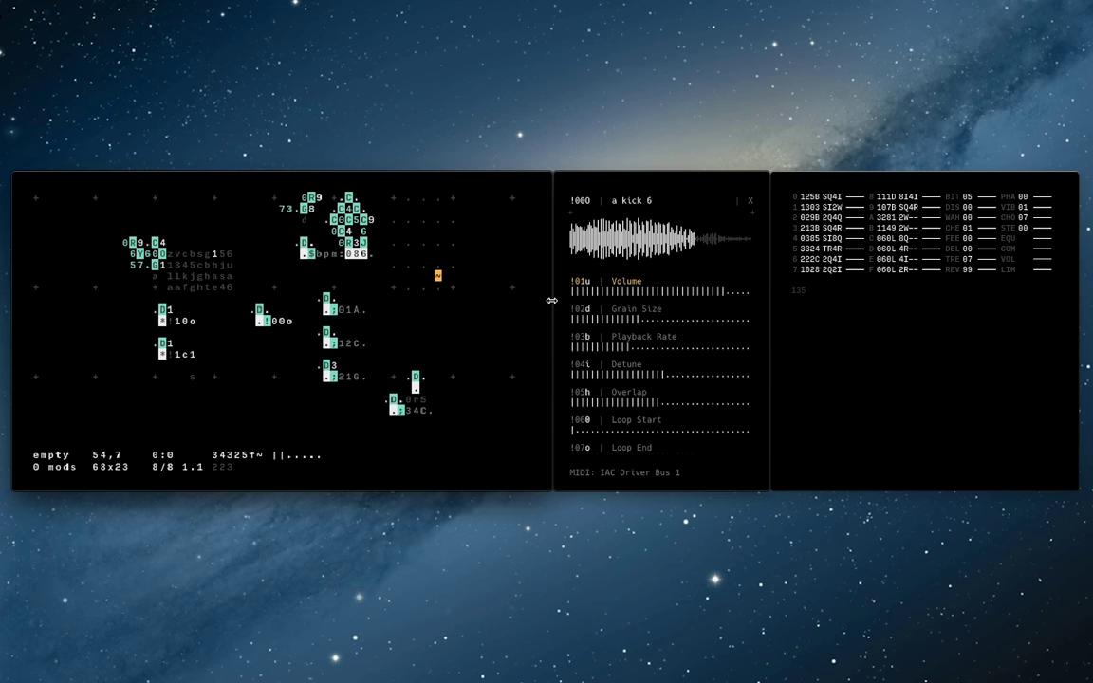
Look up the operators in the built-in guide and try a Halt line operator (#) on the row of the ;01A message's Delay.
key("super+g")
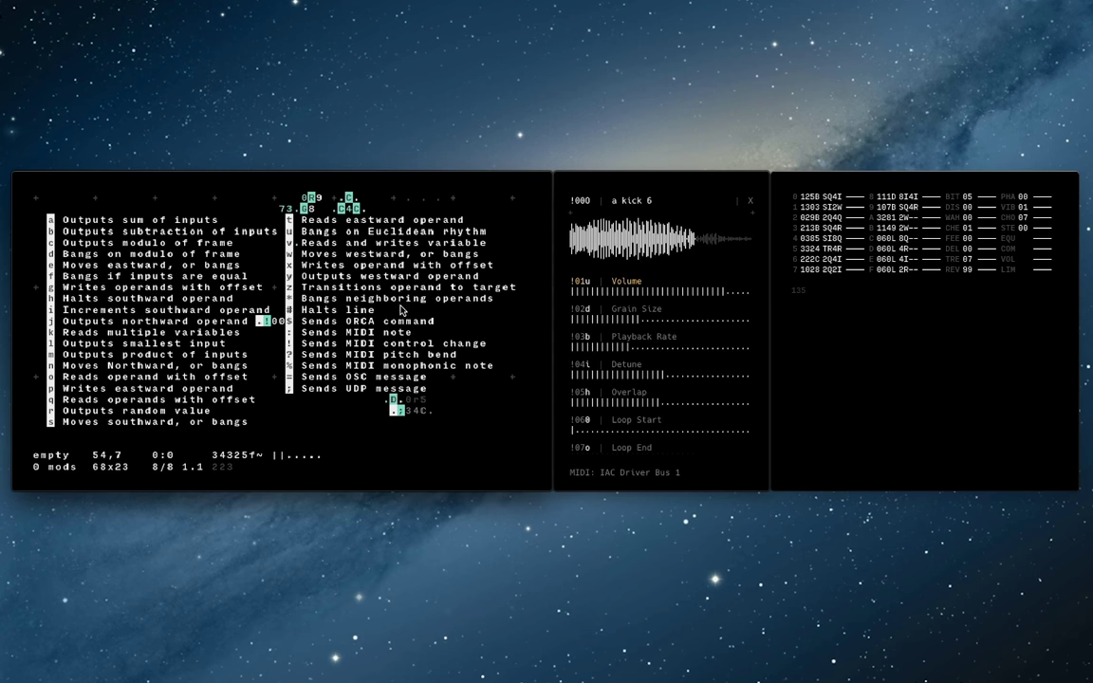
key("super+g")
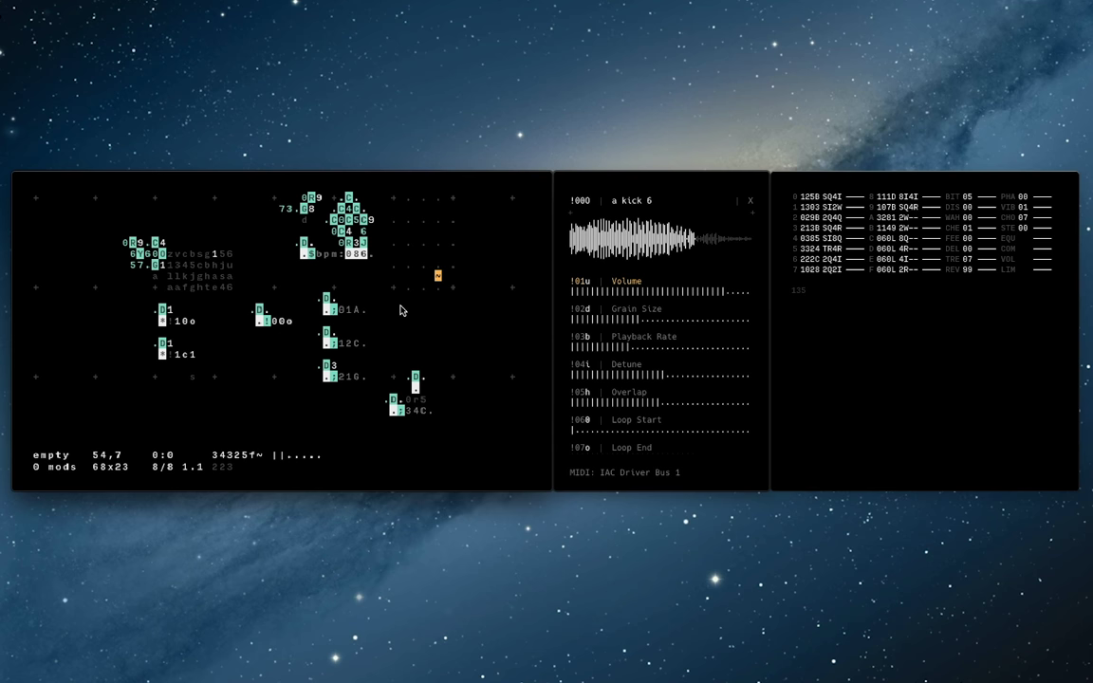
left_click(288, 300)
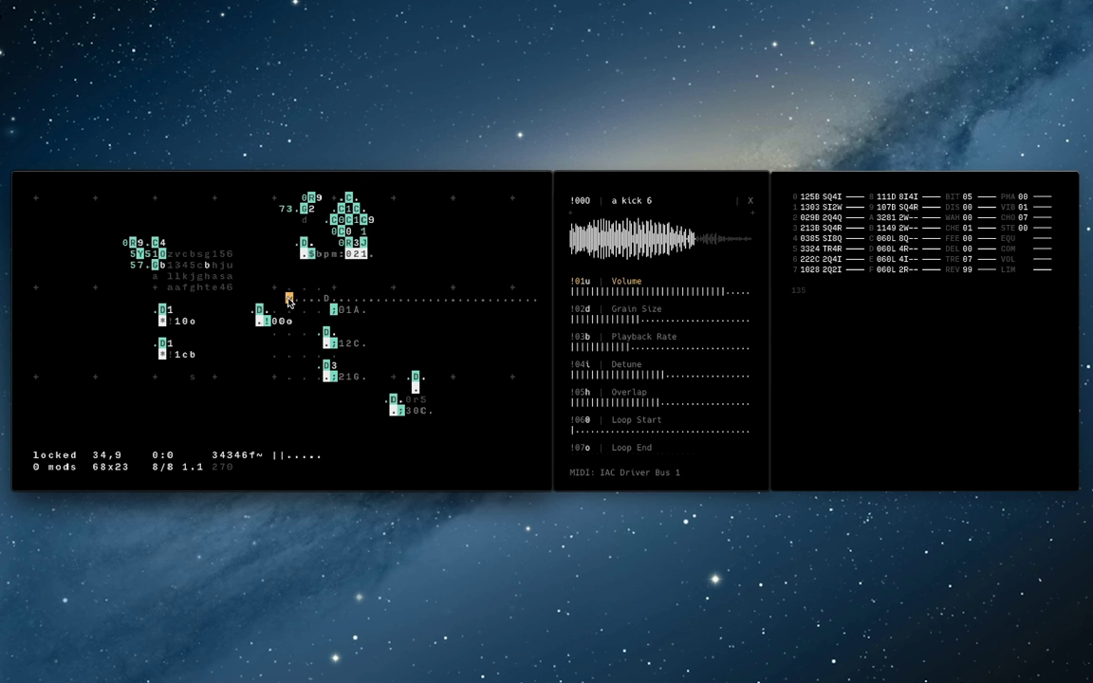
Write a #.....# comment span at the start of the empty row below the sampler's letter grid, and erase it.
left_click(29, 298)
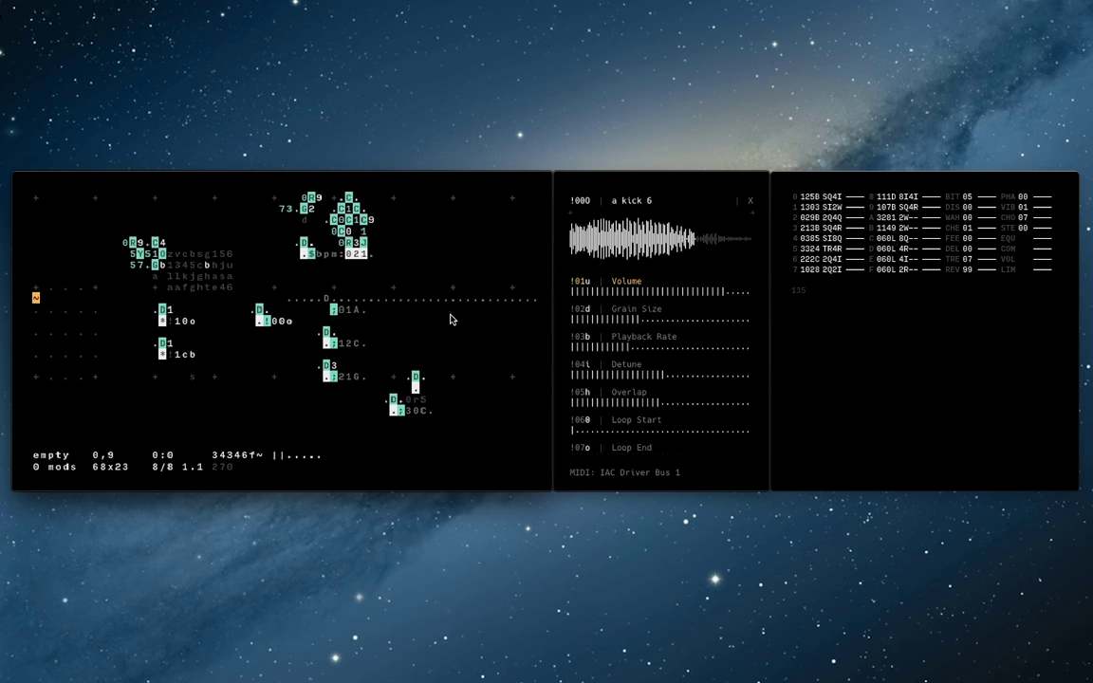
left_click(80, 300)
left_click(33, 301)
type("#.....#")
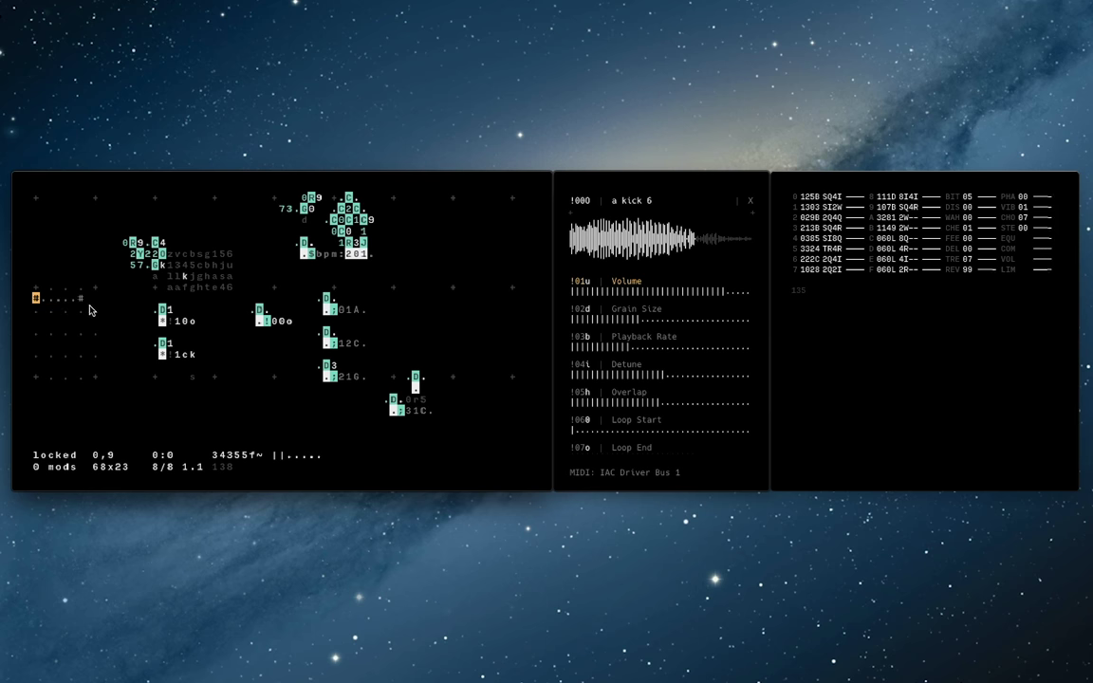
left_click_drag(88, 300, 41, 300)
key("BackSpace")
left_click(56, 309)
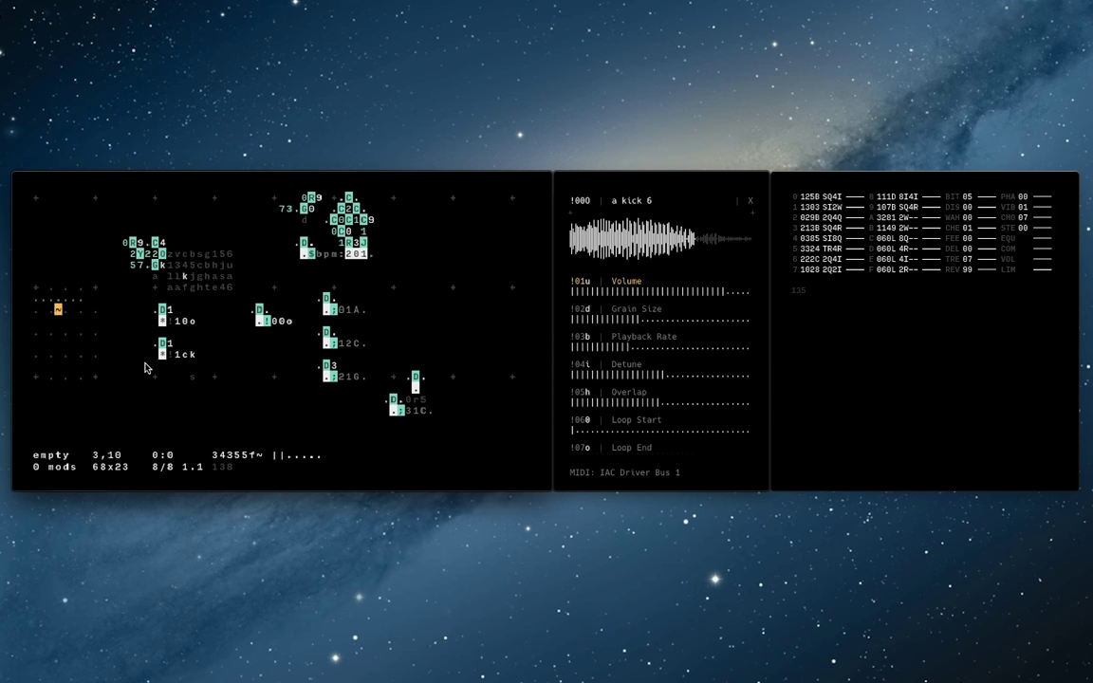
Review the list of operators in the built-in guide once more and return to an empty grid cell.
key("super+g")
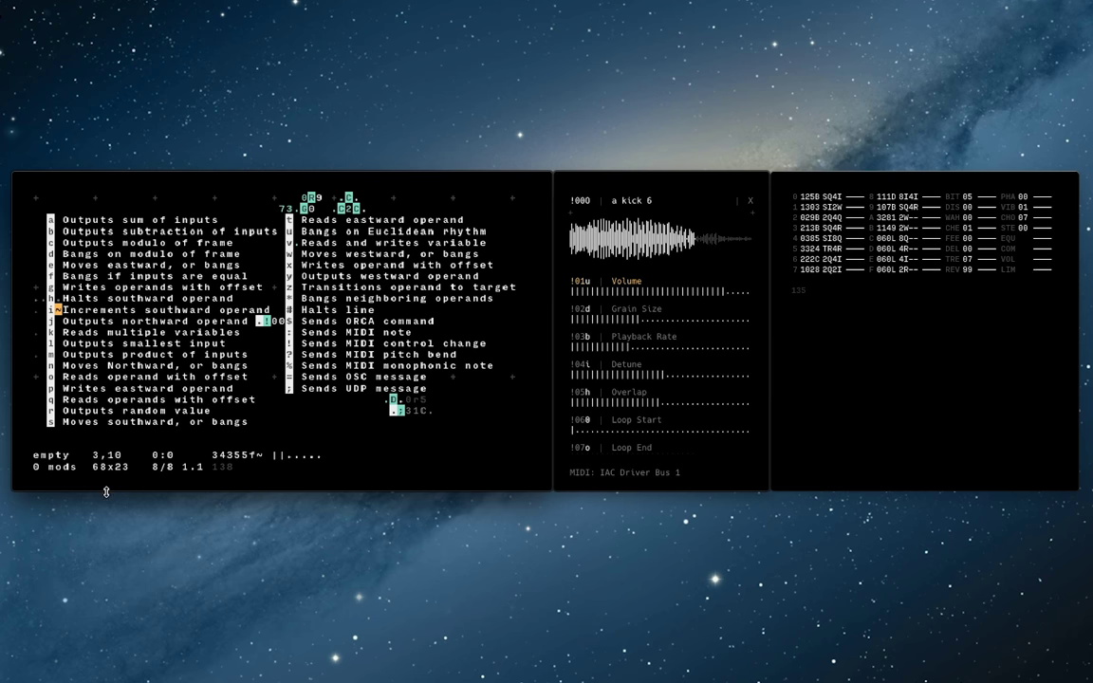
key("Escape")
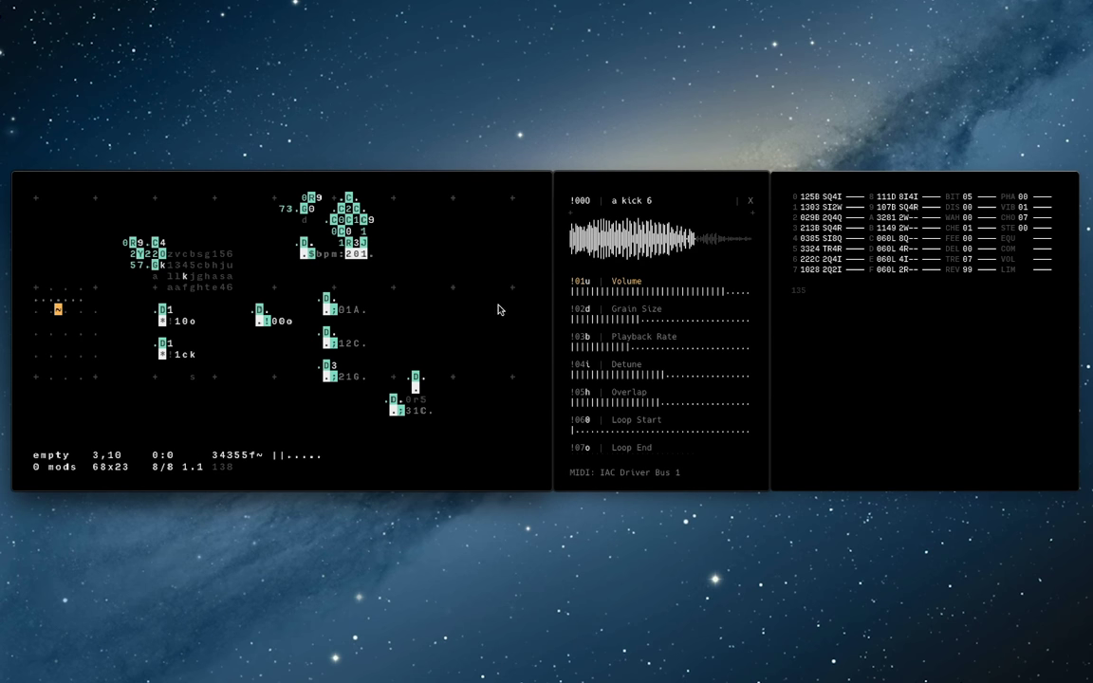
left_click(438, 299)
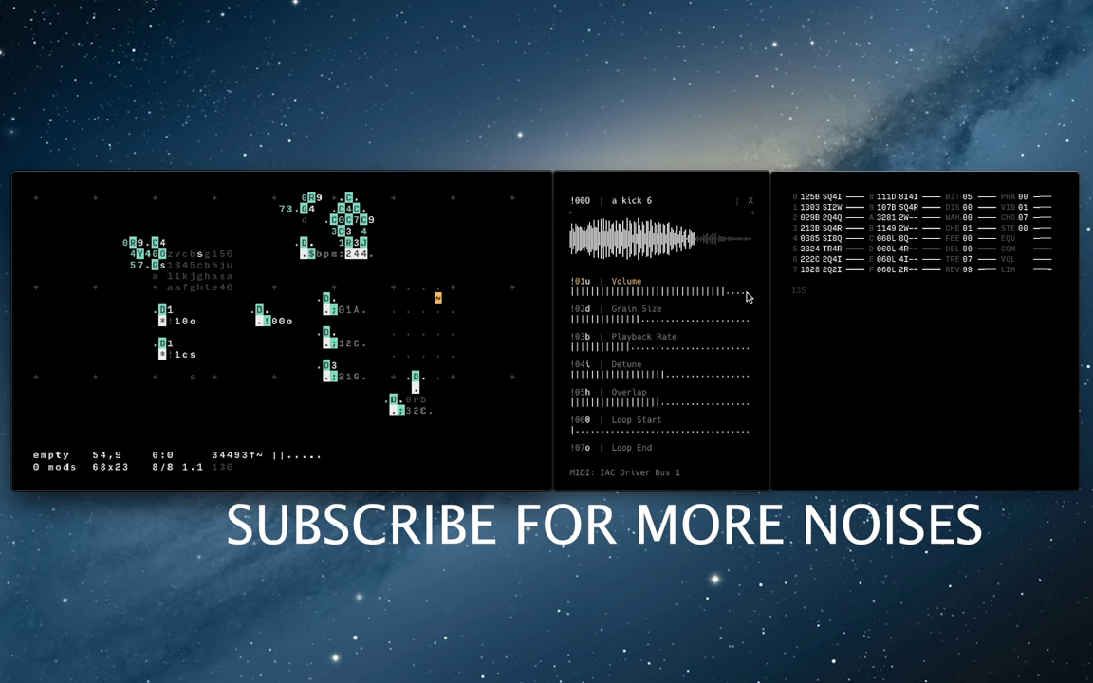
Switch to OBS.
key("super+Tab")
key("super+Tab")
key("super+Tab")
key("super+Tab")
key("super+Tab")
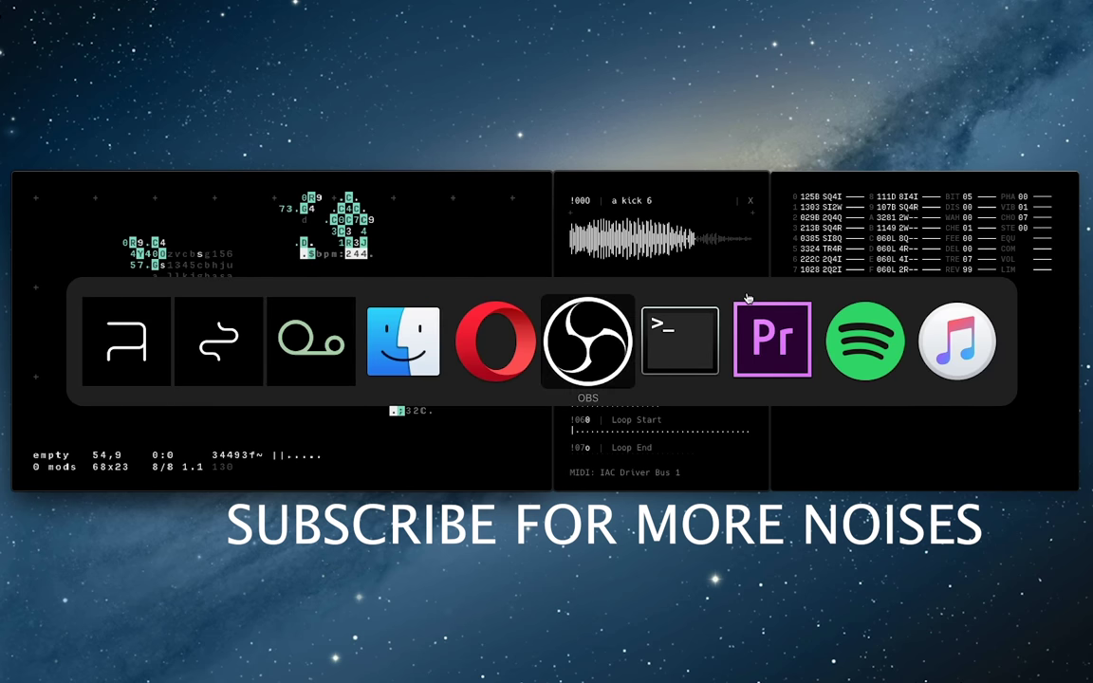